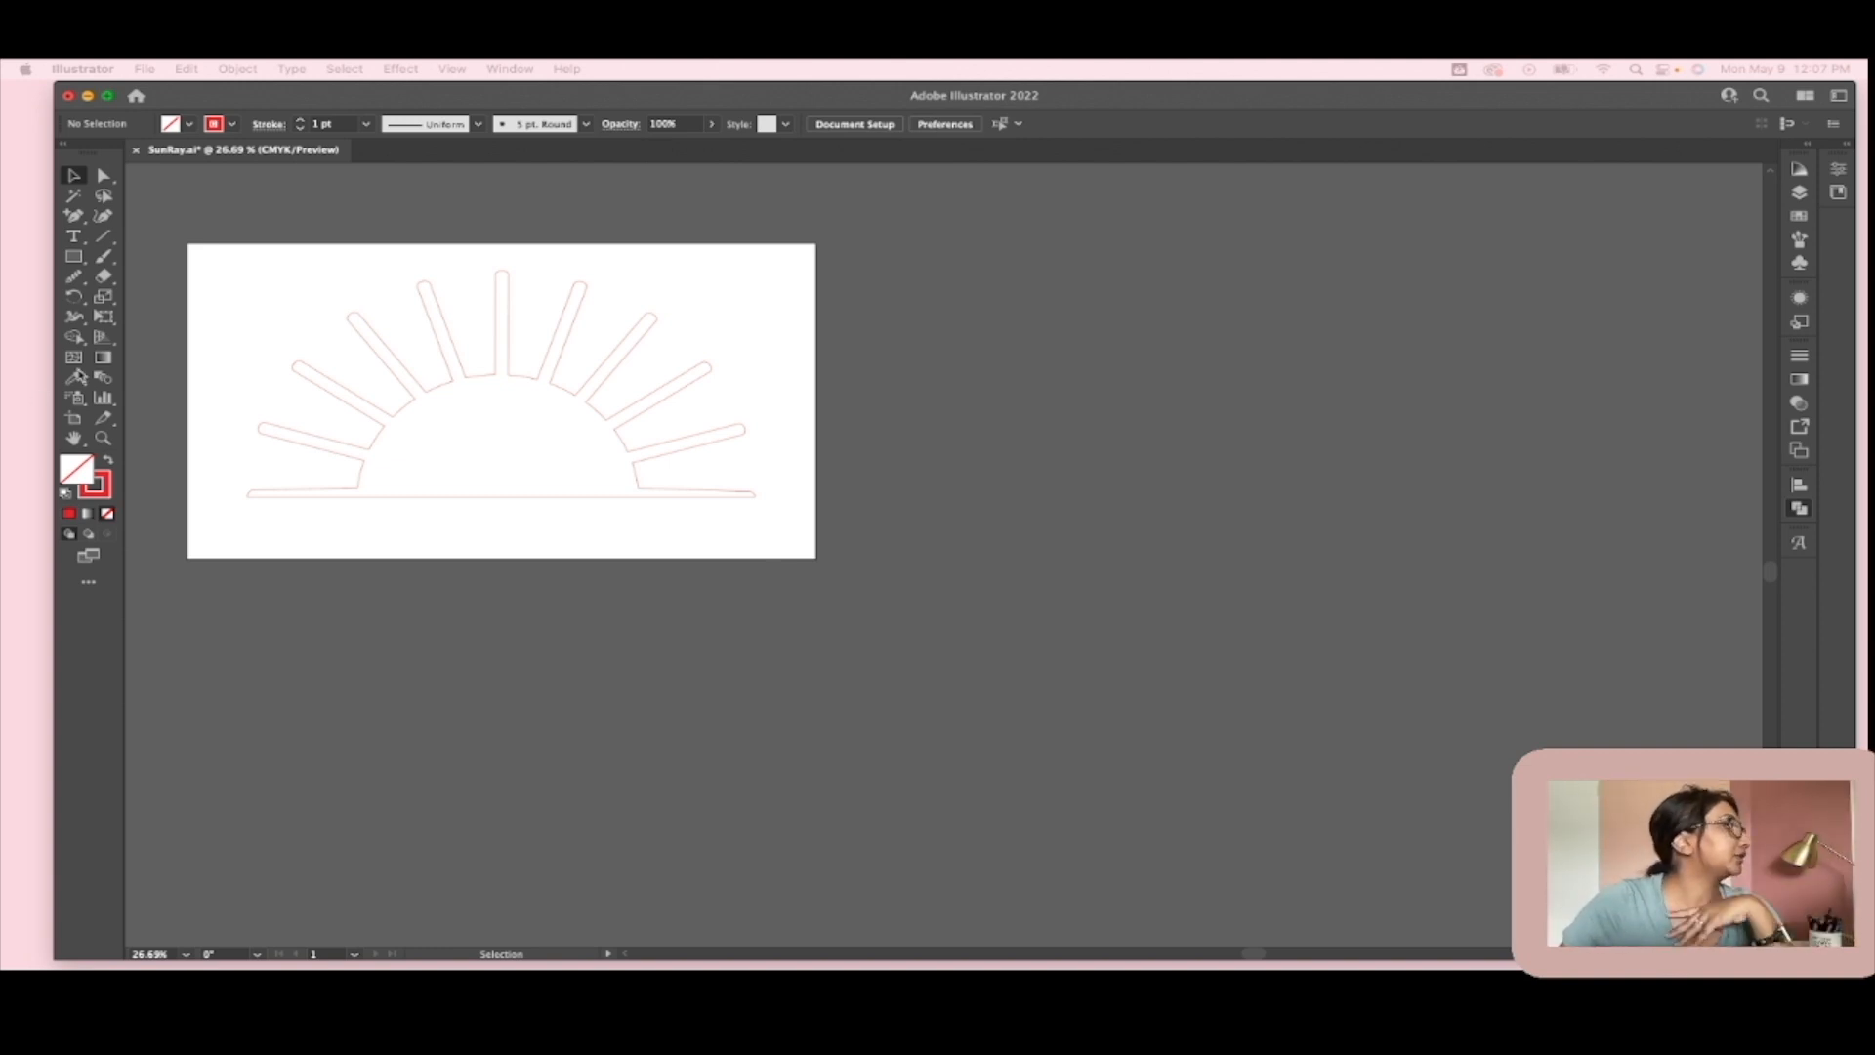
Step: Add a second artboard about 18.7 by 11 in beside the existing sun ray artboard
left_click(76, 419)
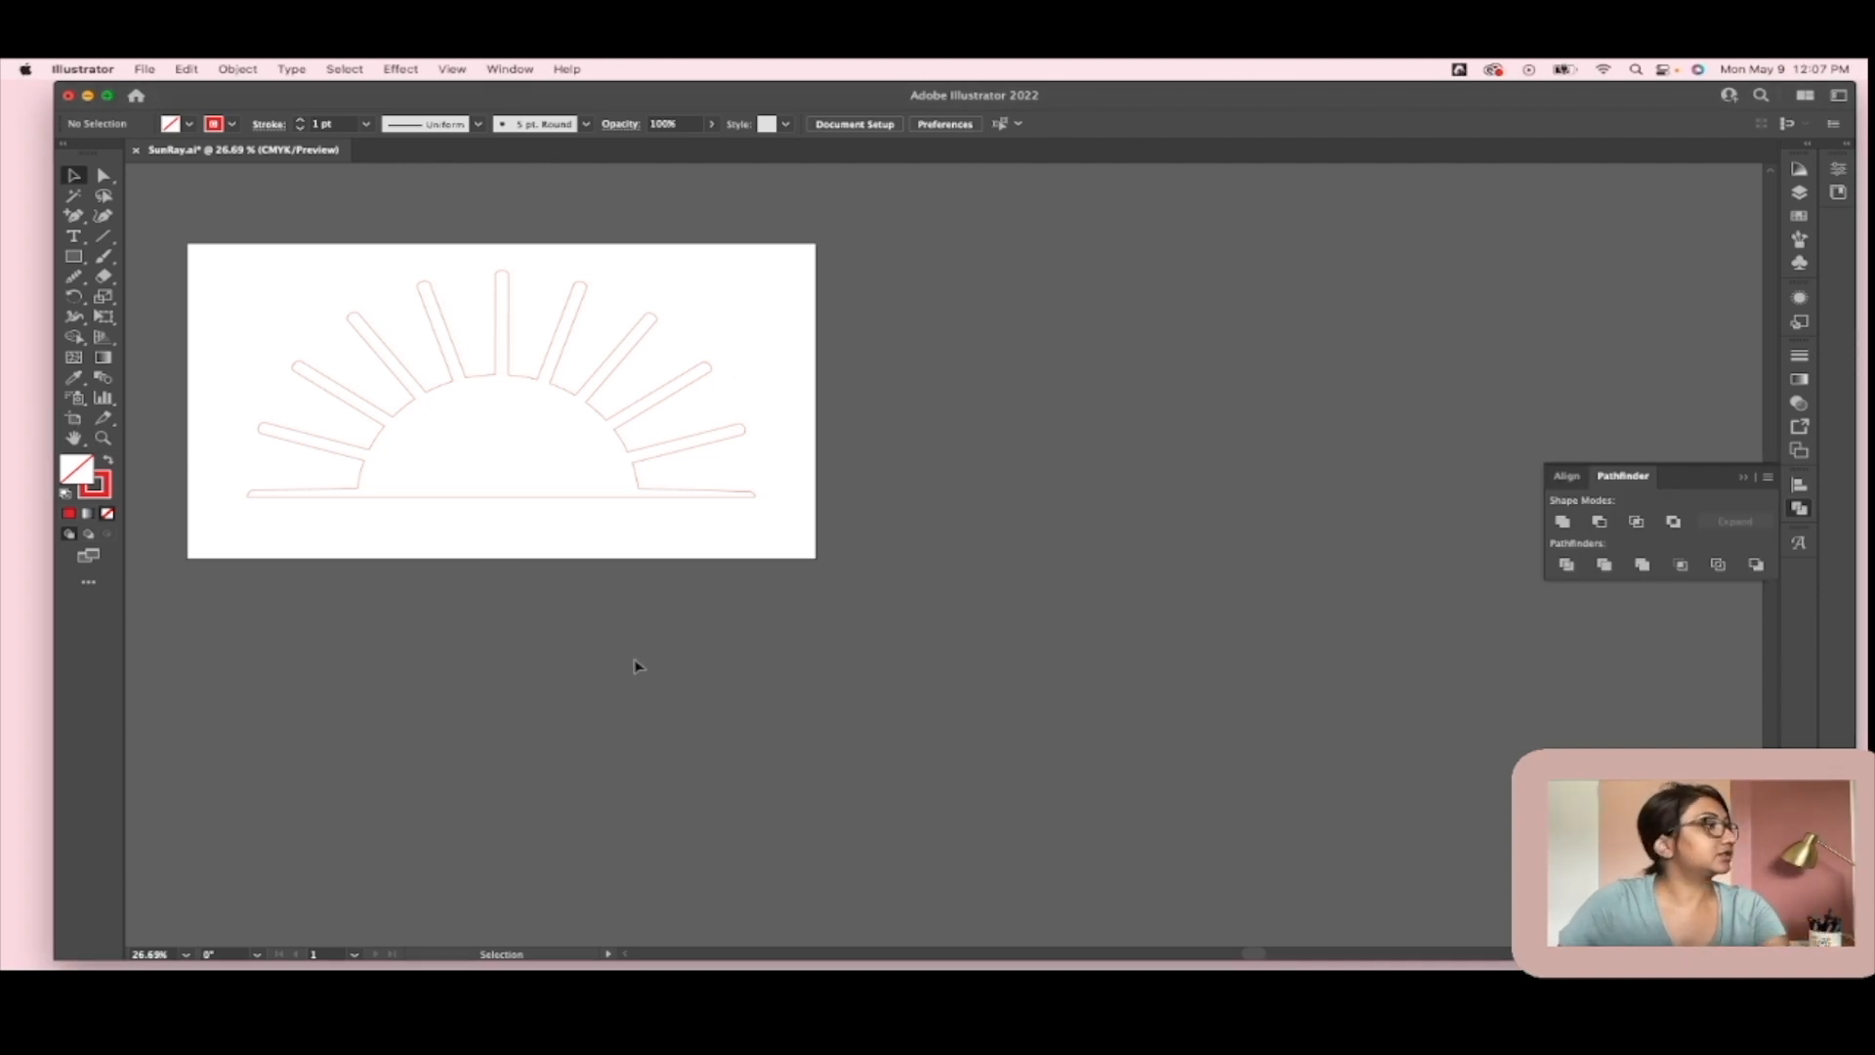
scroll(633, 659, "up", 2)
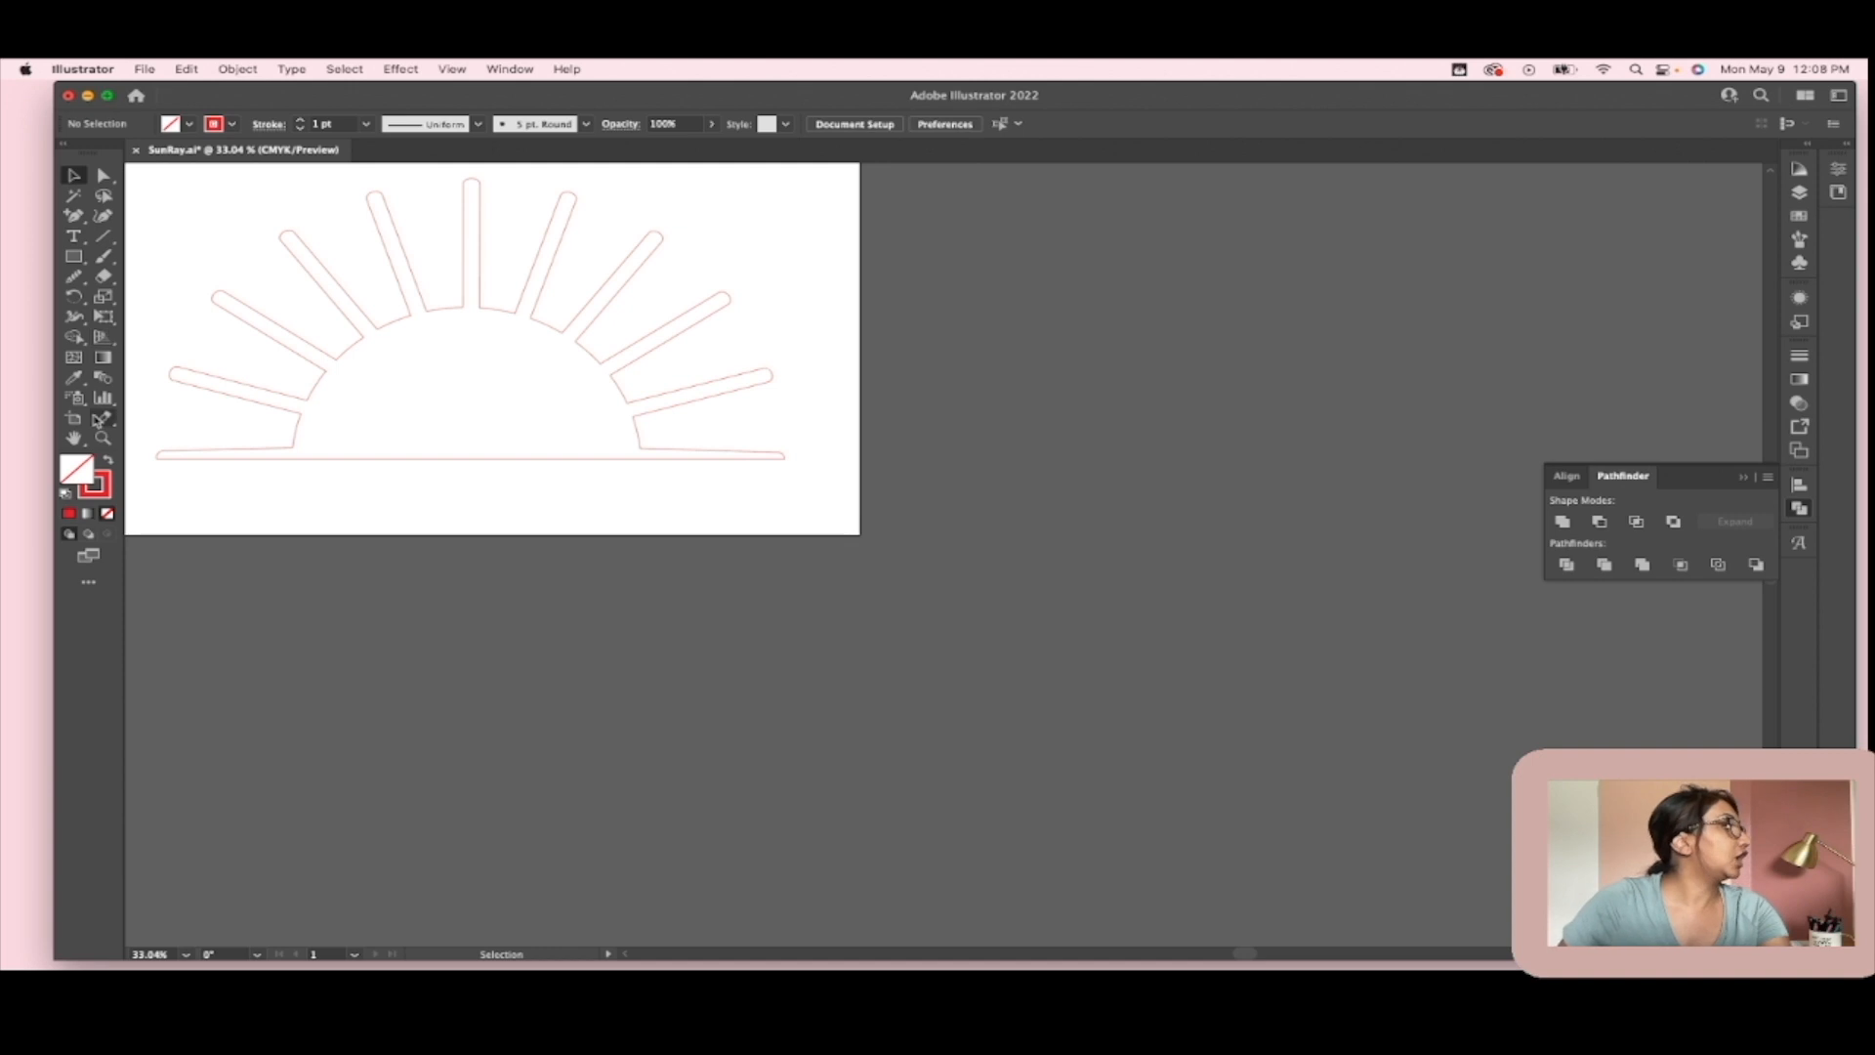
scroll(1113, 495, "up", 1)
scroll(1113, 495, "up", 2)
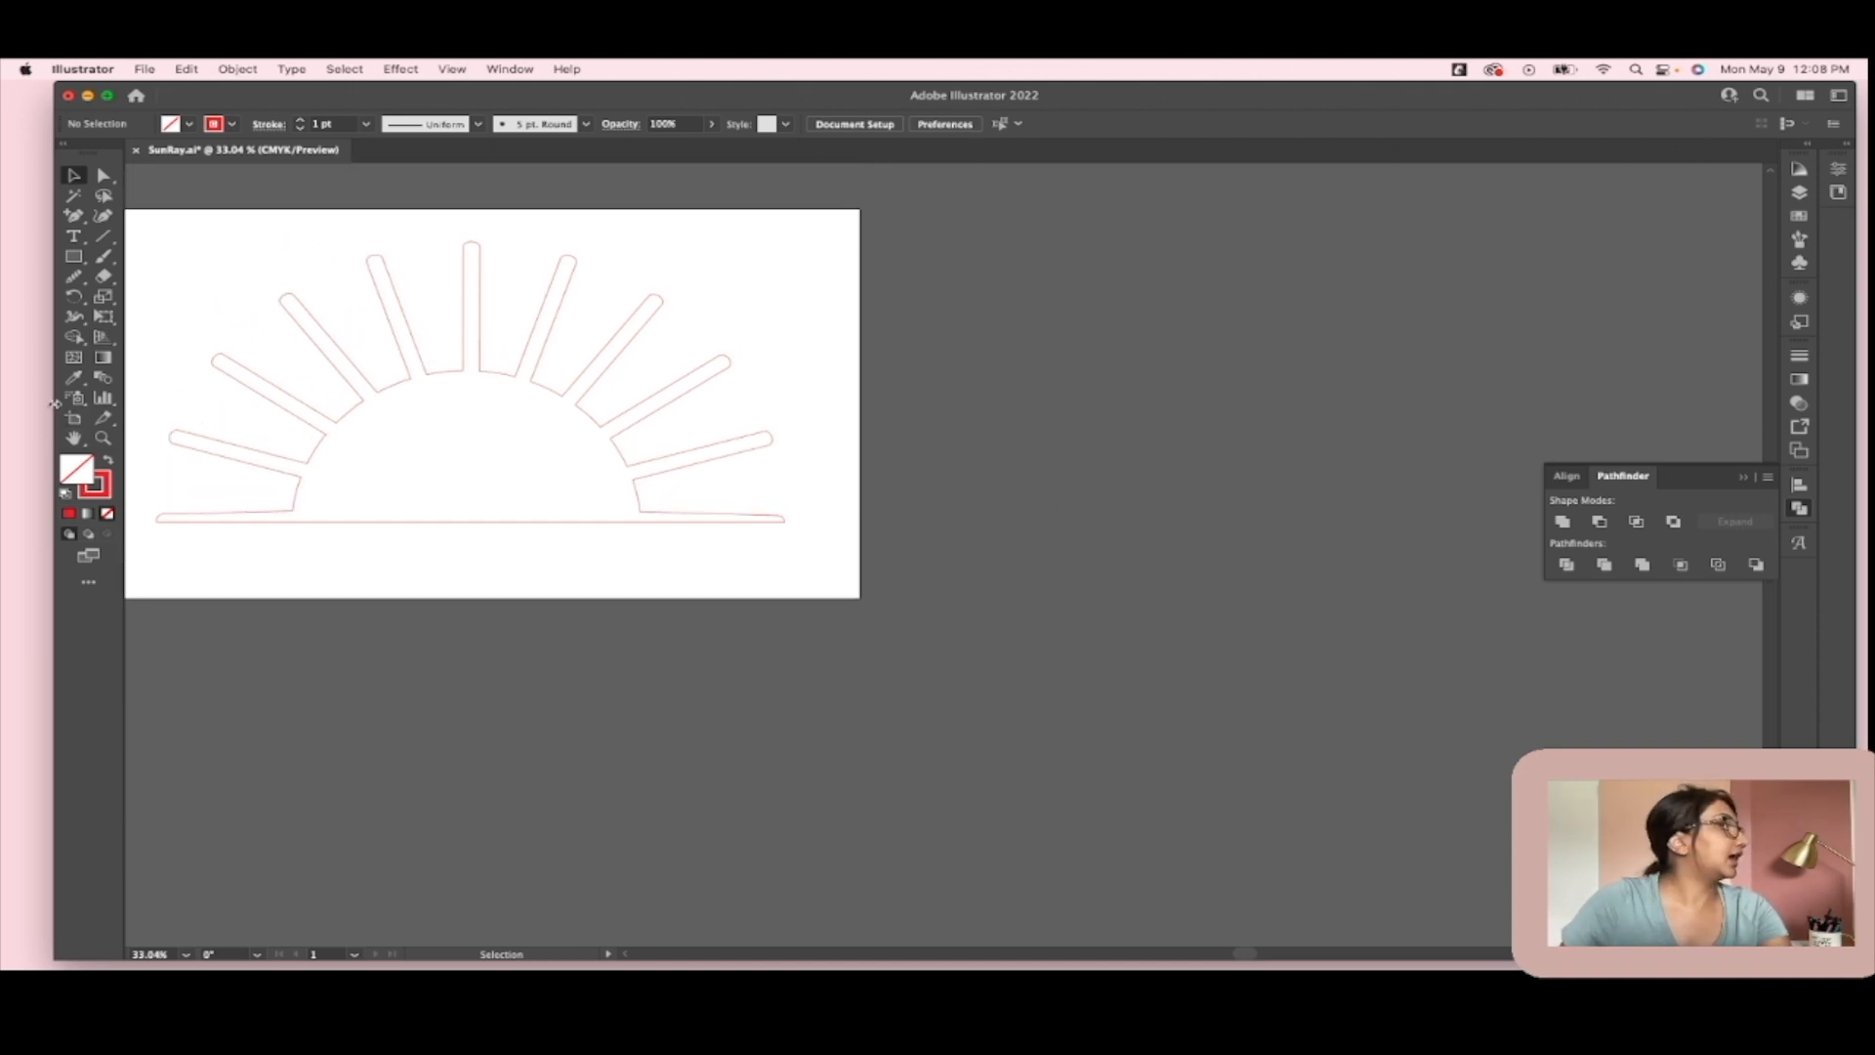
left_click(73, 418)
left_click_drag(932, 209, 1699, 600)
scroll(1425, 549, "right", 10)
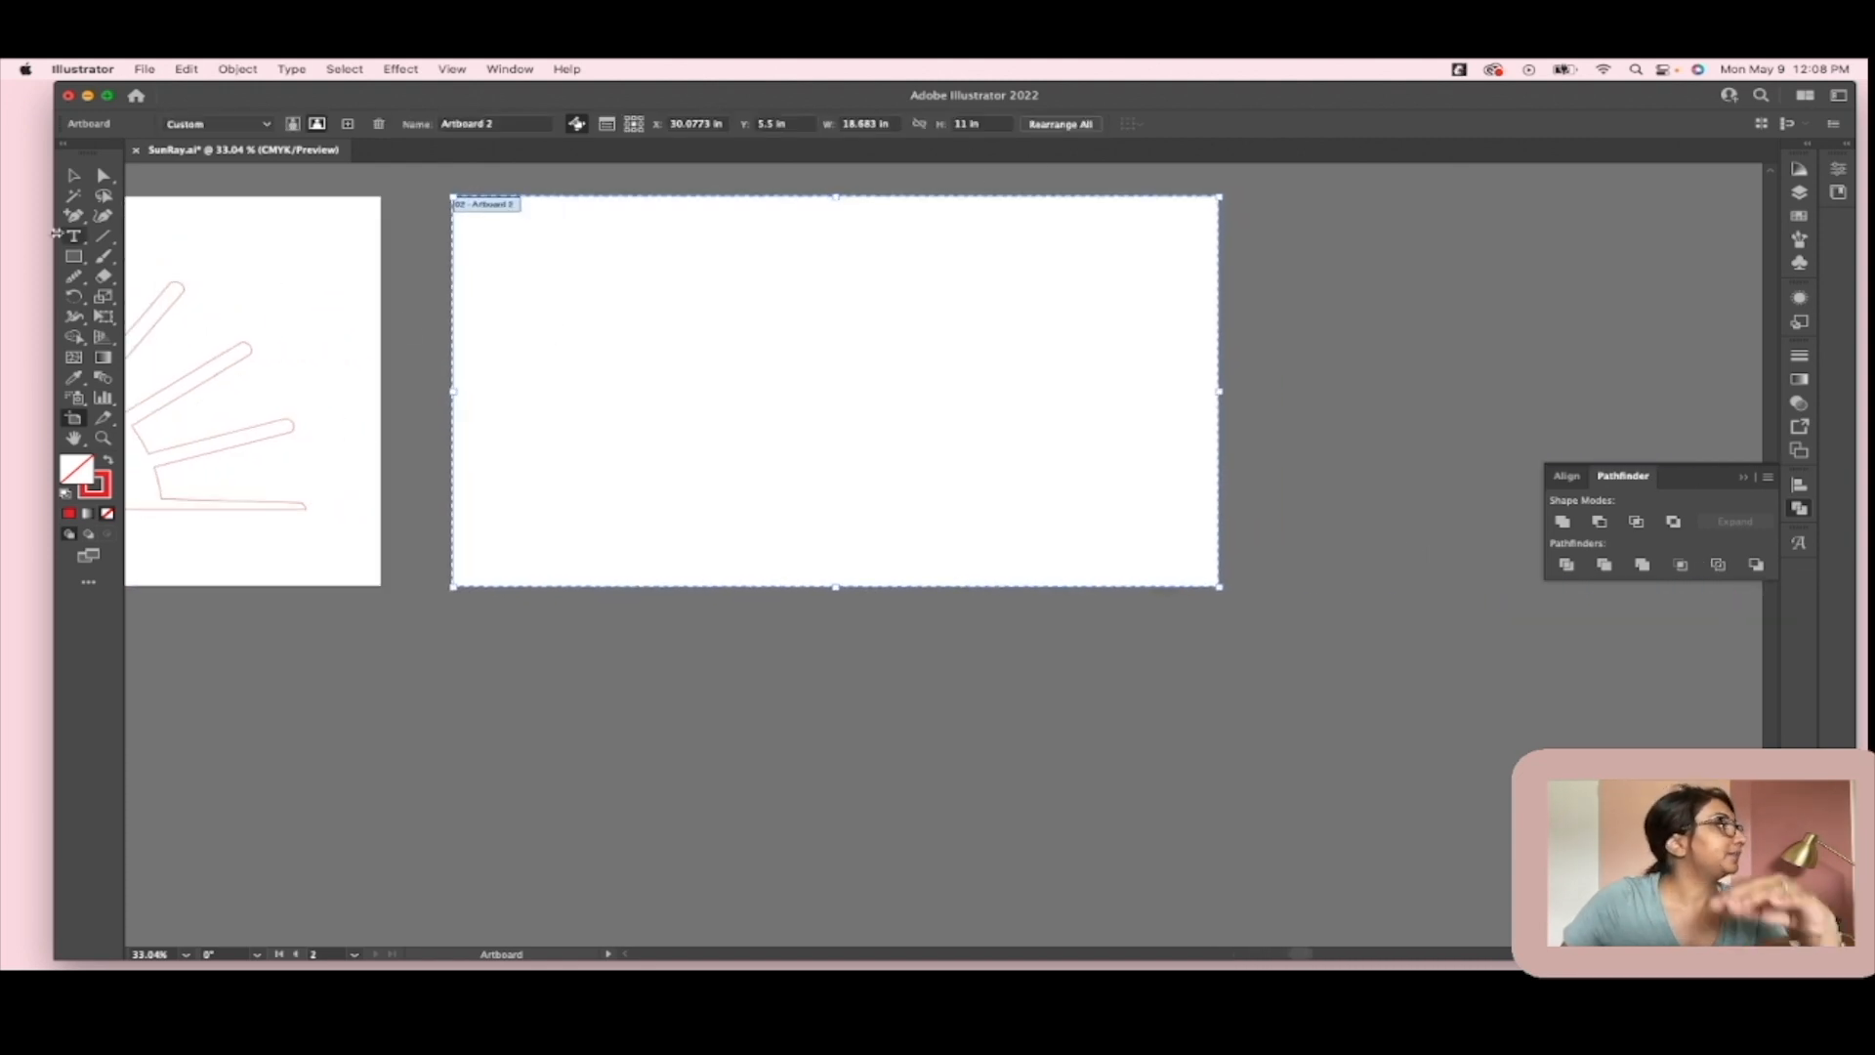
Step: Draw a circle about 14.2 in across and position it over the middle of the new artboard
left_click(74, 258)
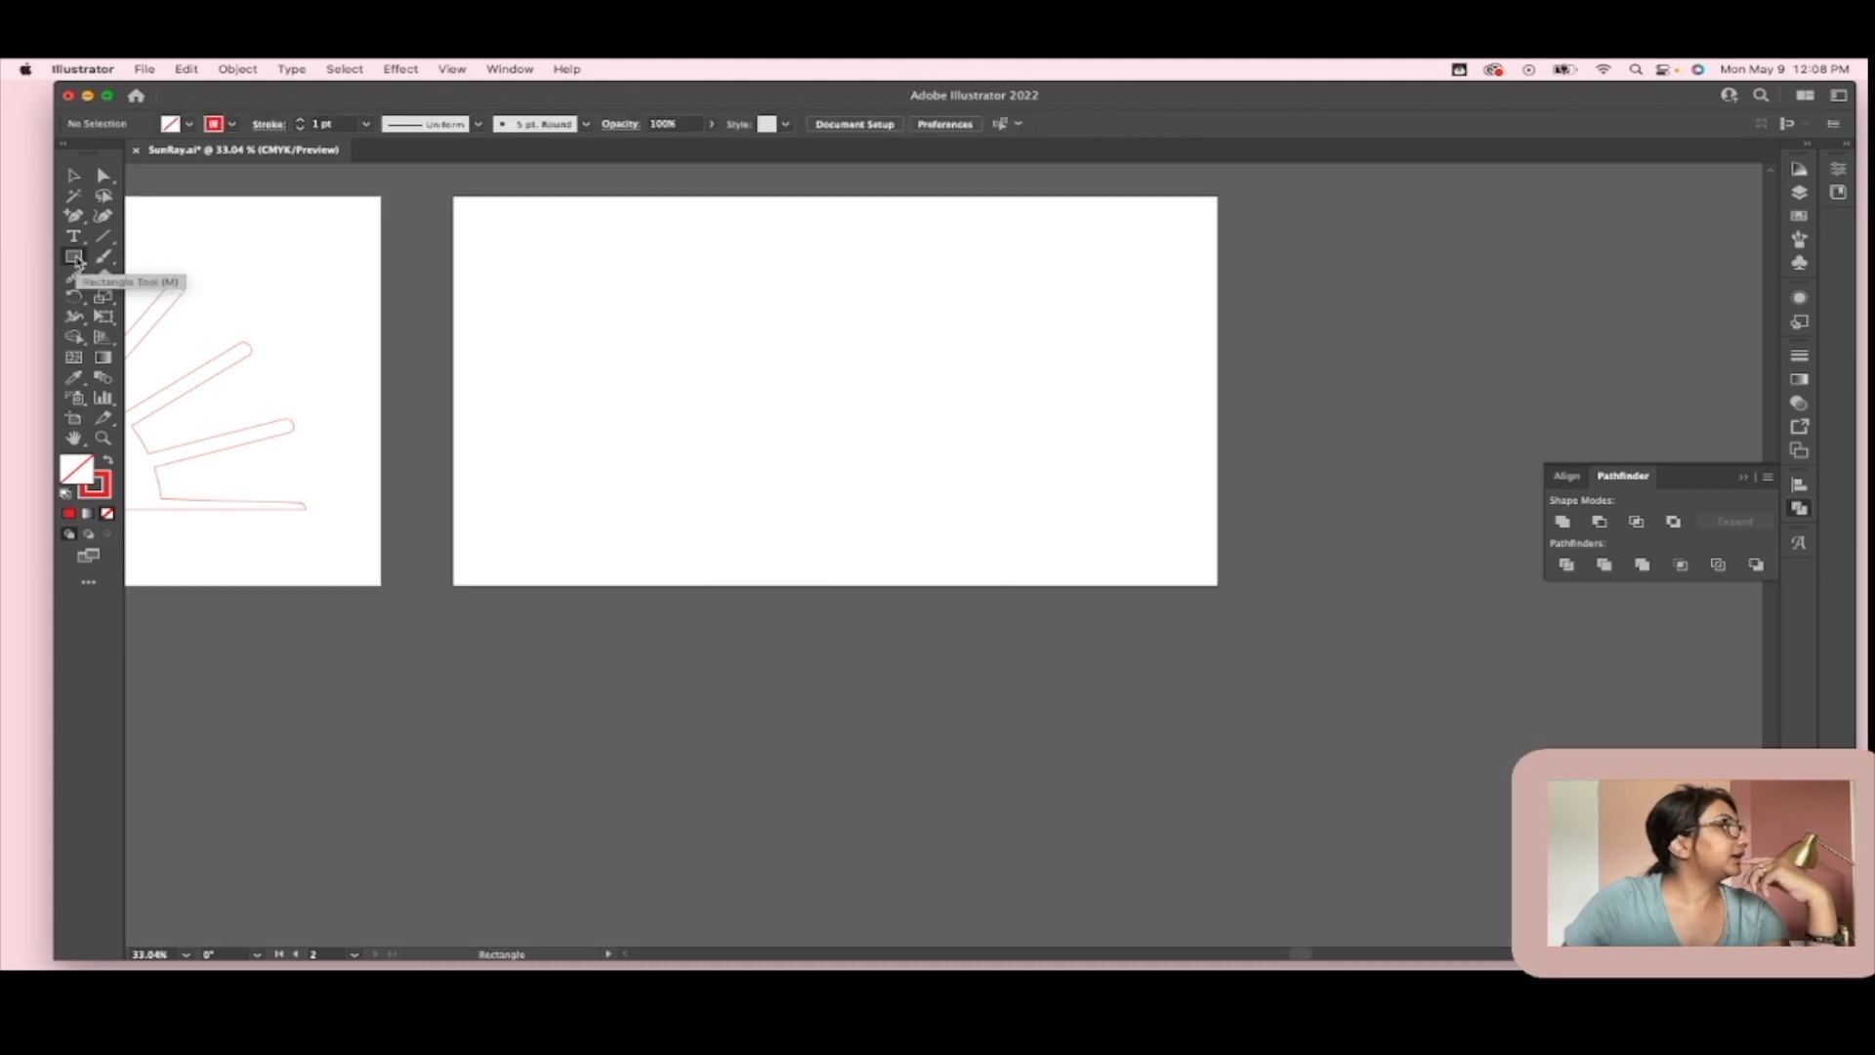
left_click_drag(74, 259, 147, 296)
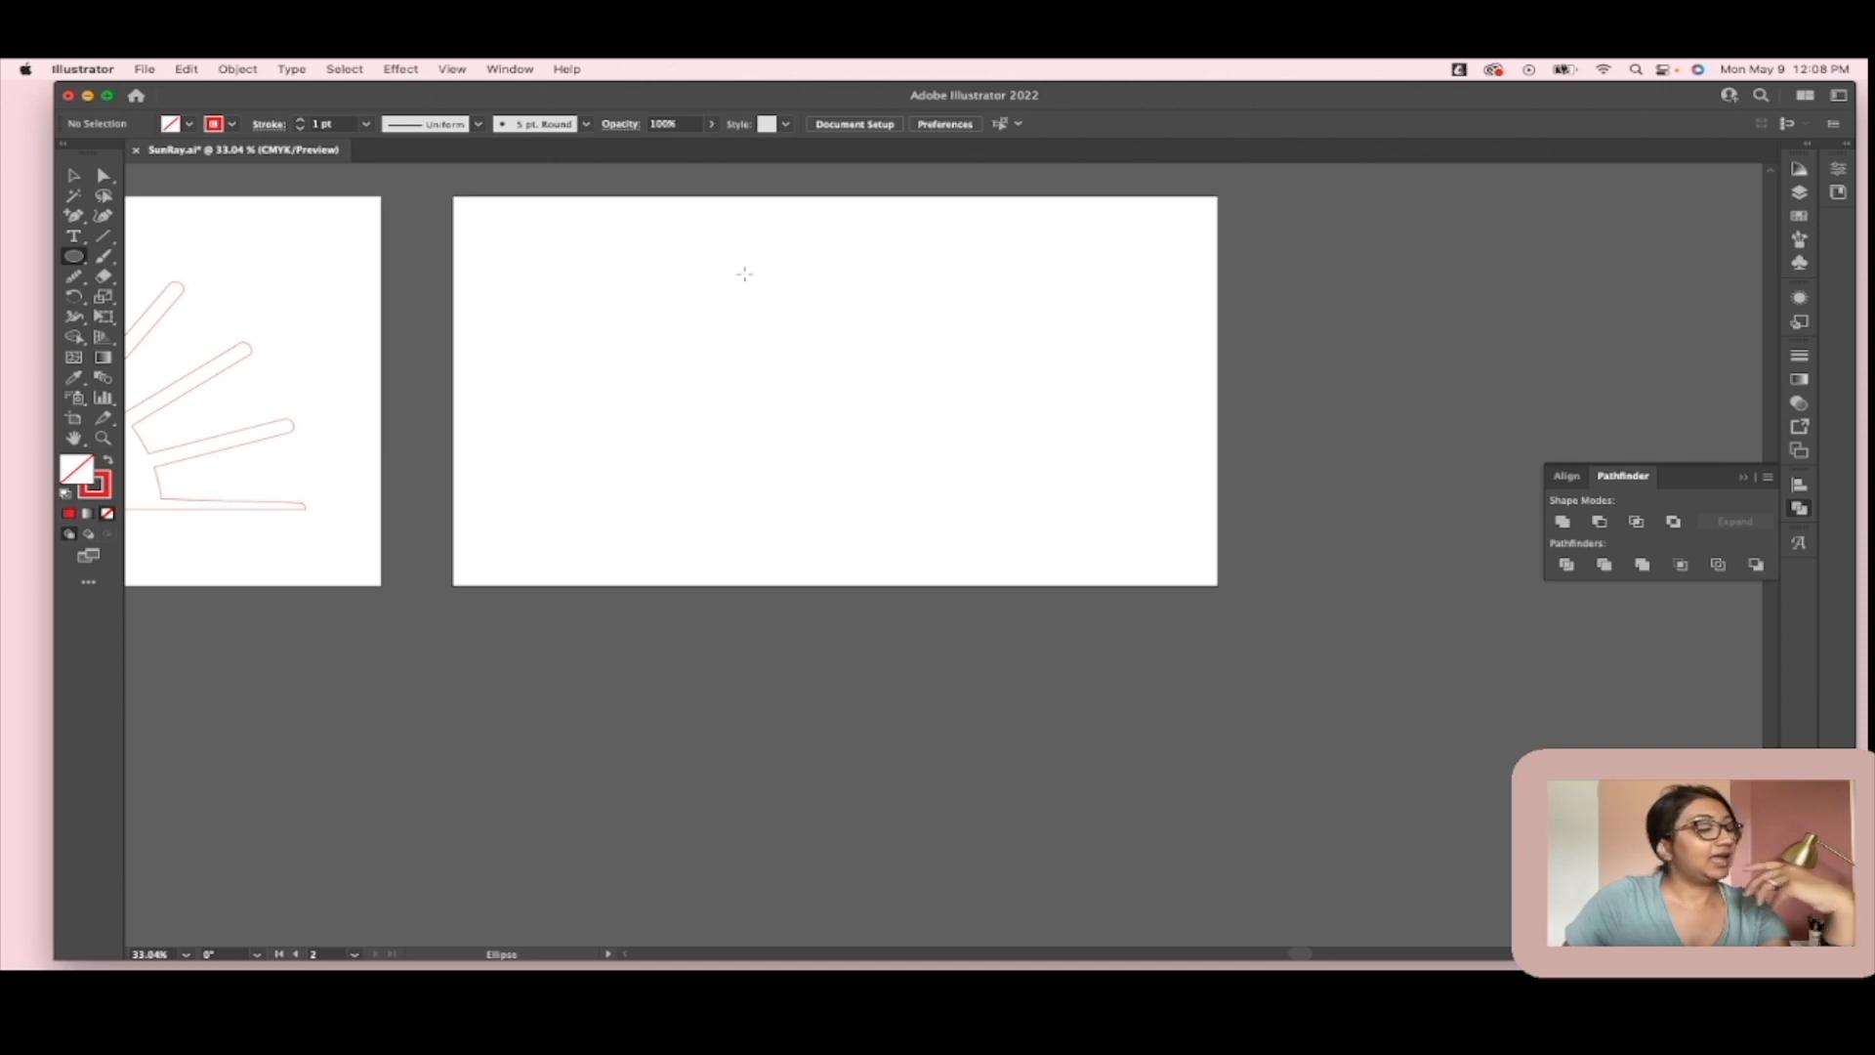
left_click_drag(732, 264, 1318, 770)
left_click(73, 175)
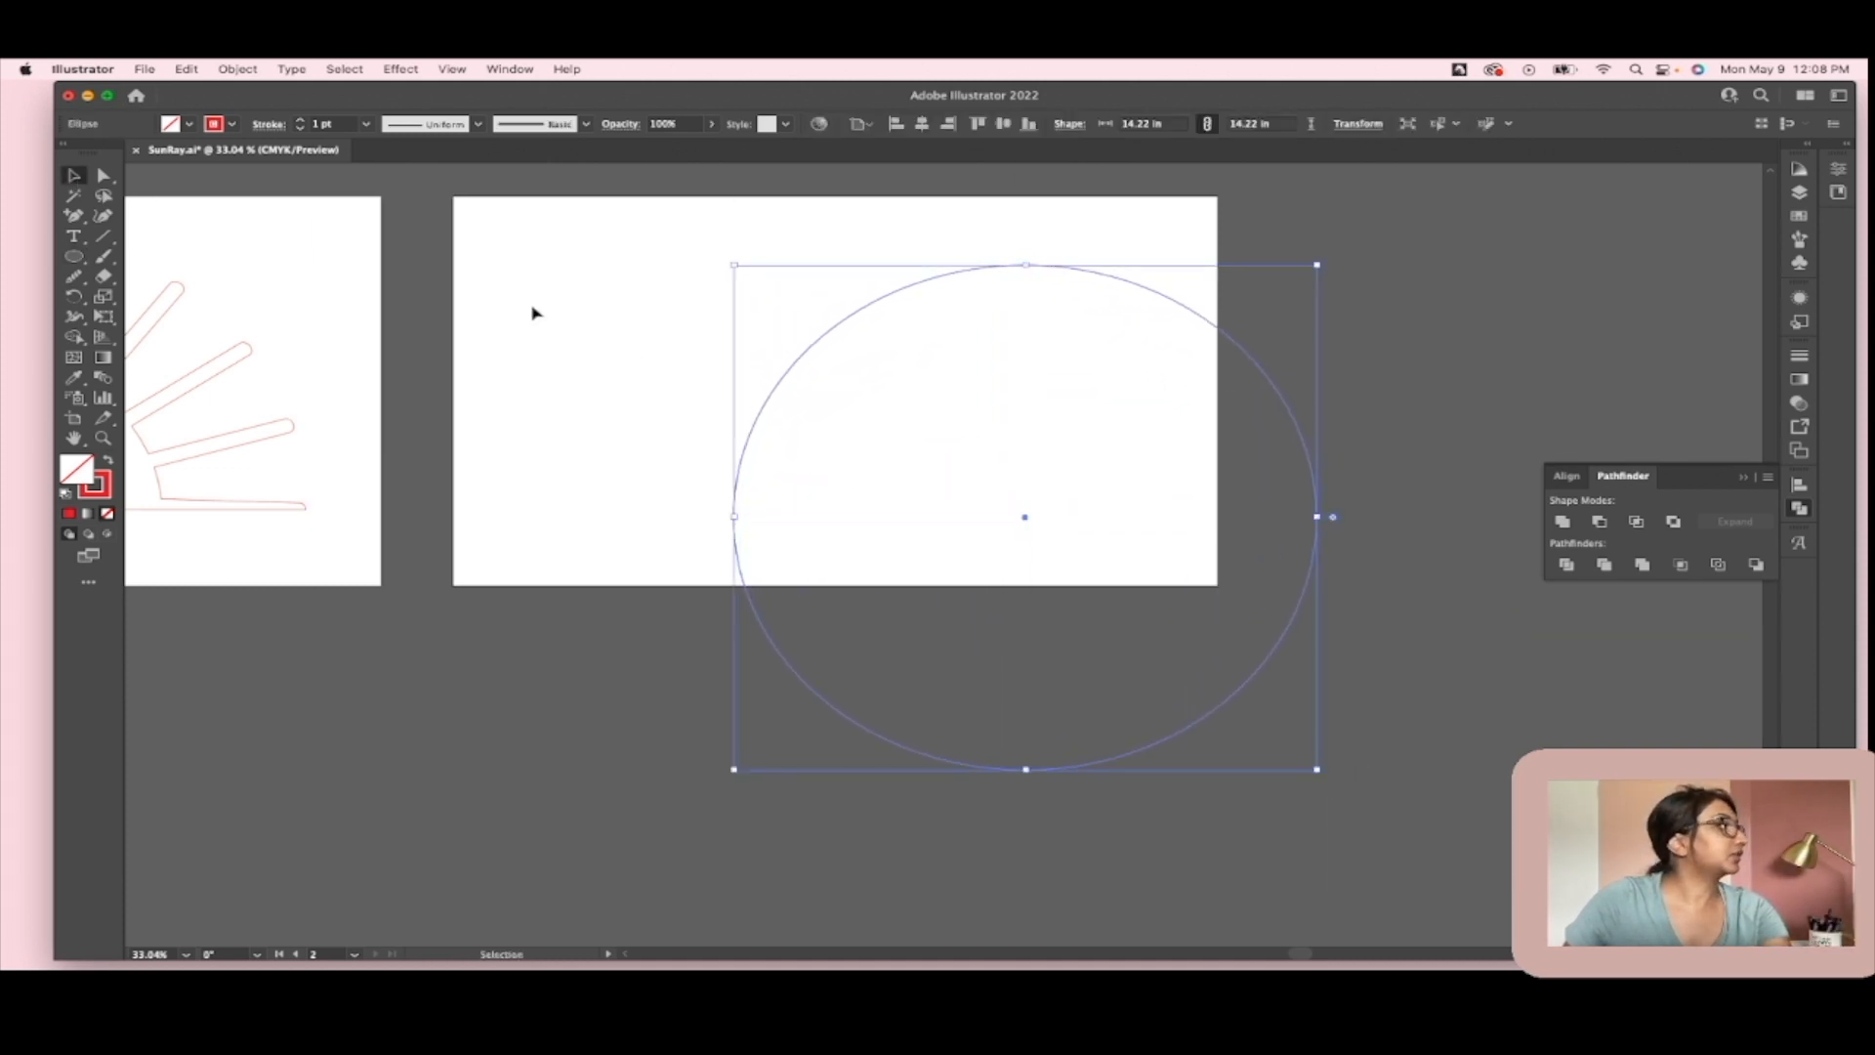
left_click_drag(1027, 525, 842, 495)
Step: Draw a rectangle about 19.25 by 10.8 in covering the lower half of the circle, its upper edge through the circle's centre
left_click_drag(74, 256, 126, 257)
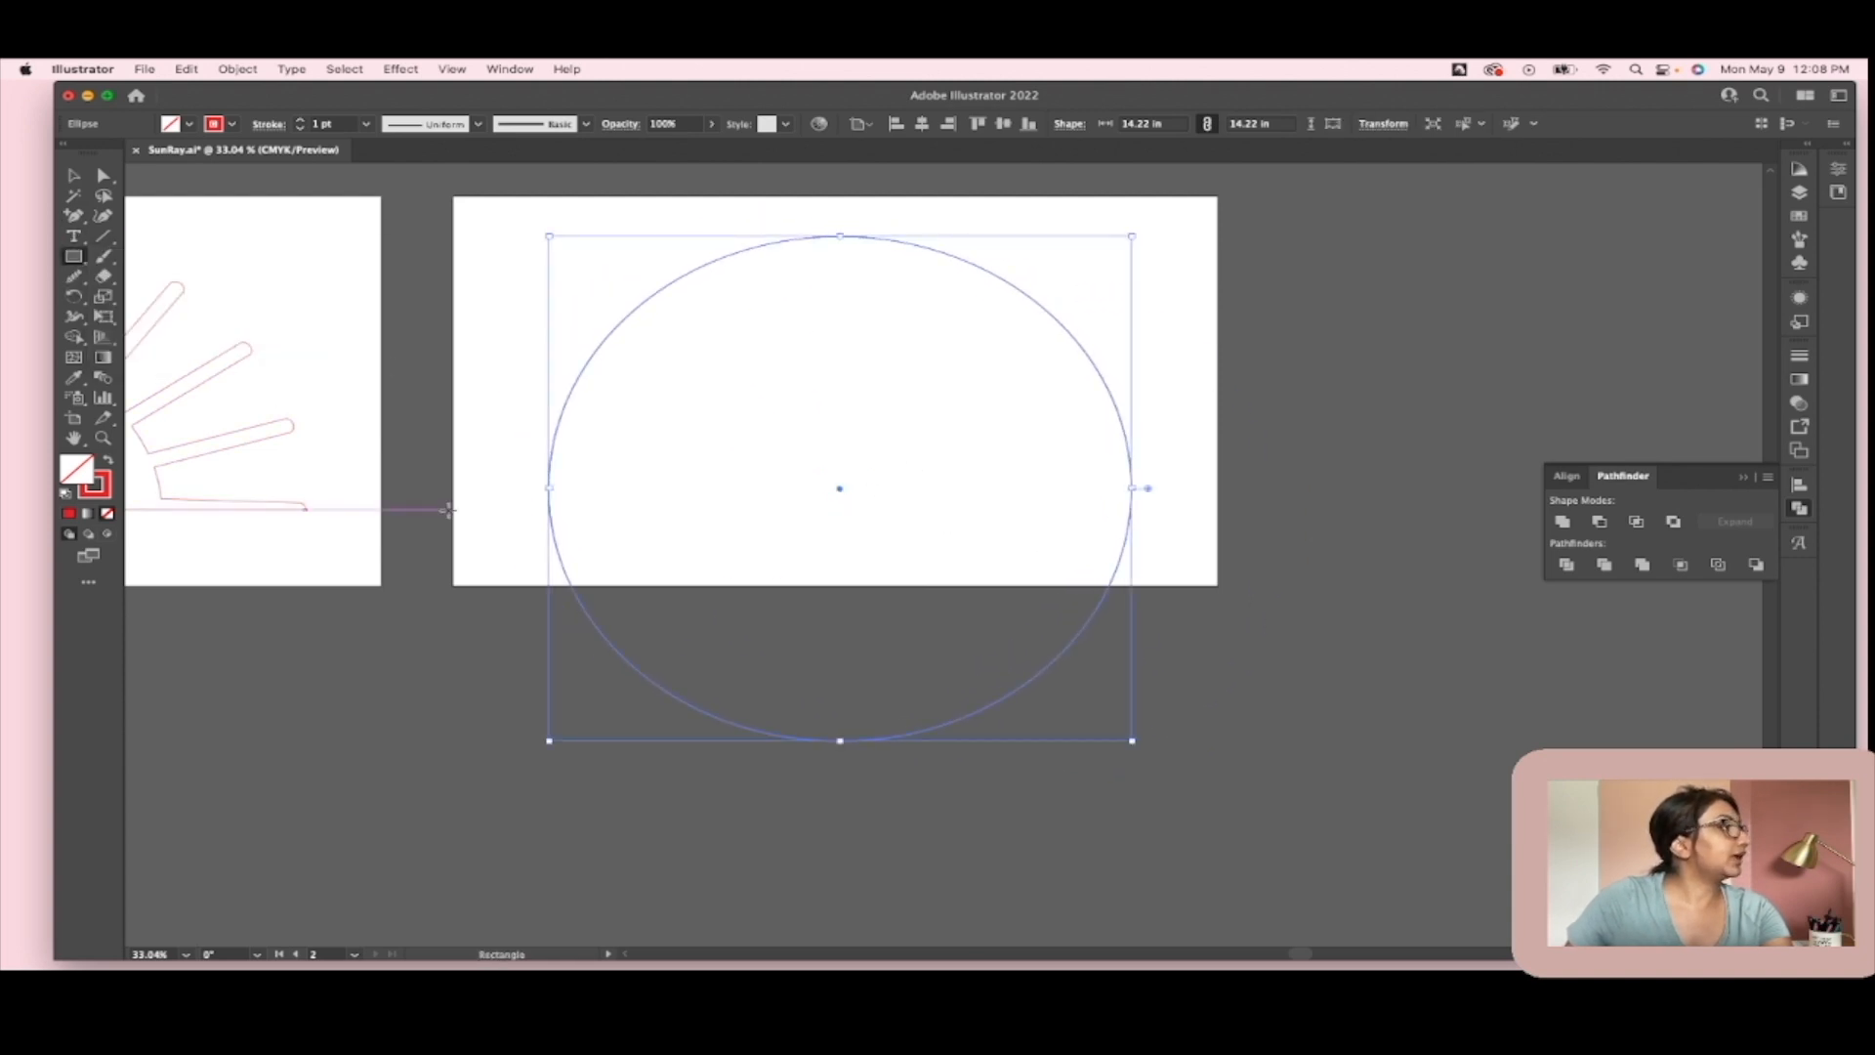
mouse_move(480, 486)
left_mouse_down()
mouse_move(1147, 649)
mouse_move(1269, 870)
left_mouse_up()
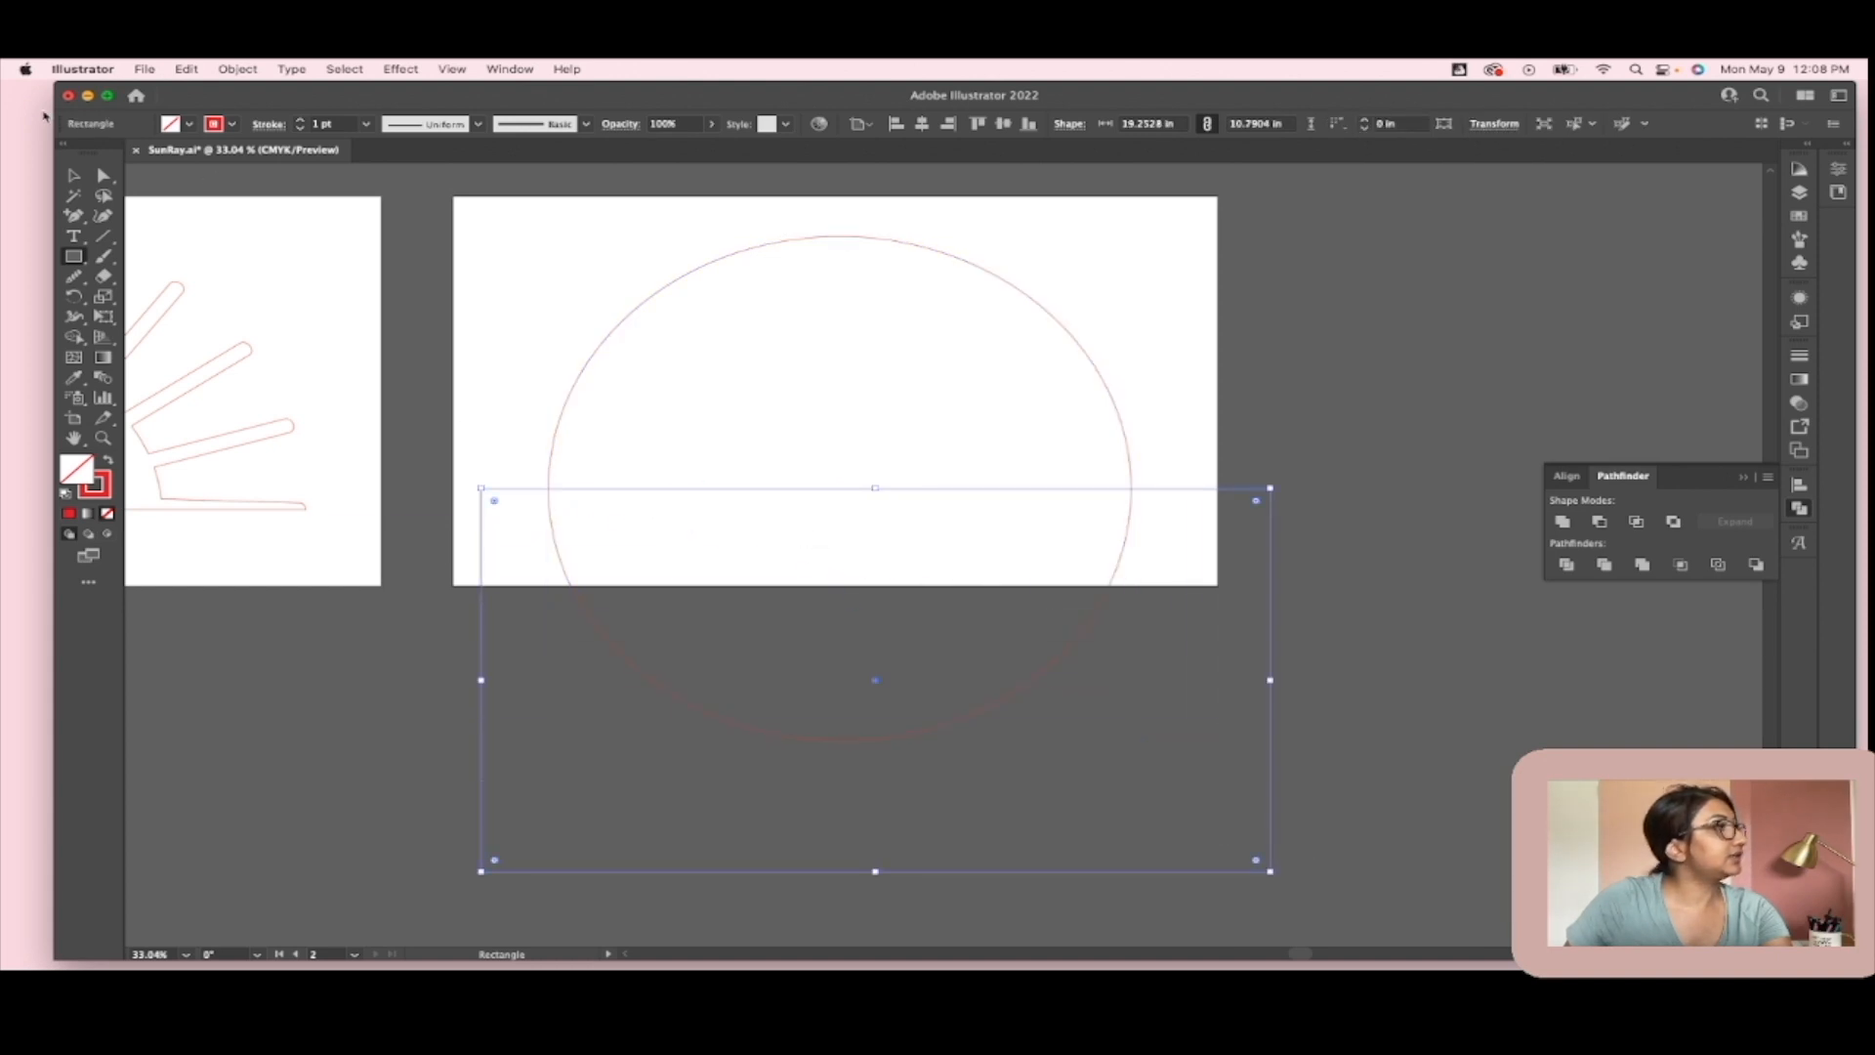
left_click(73, 176)
left_click(826, 235)
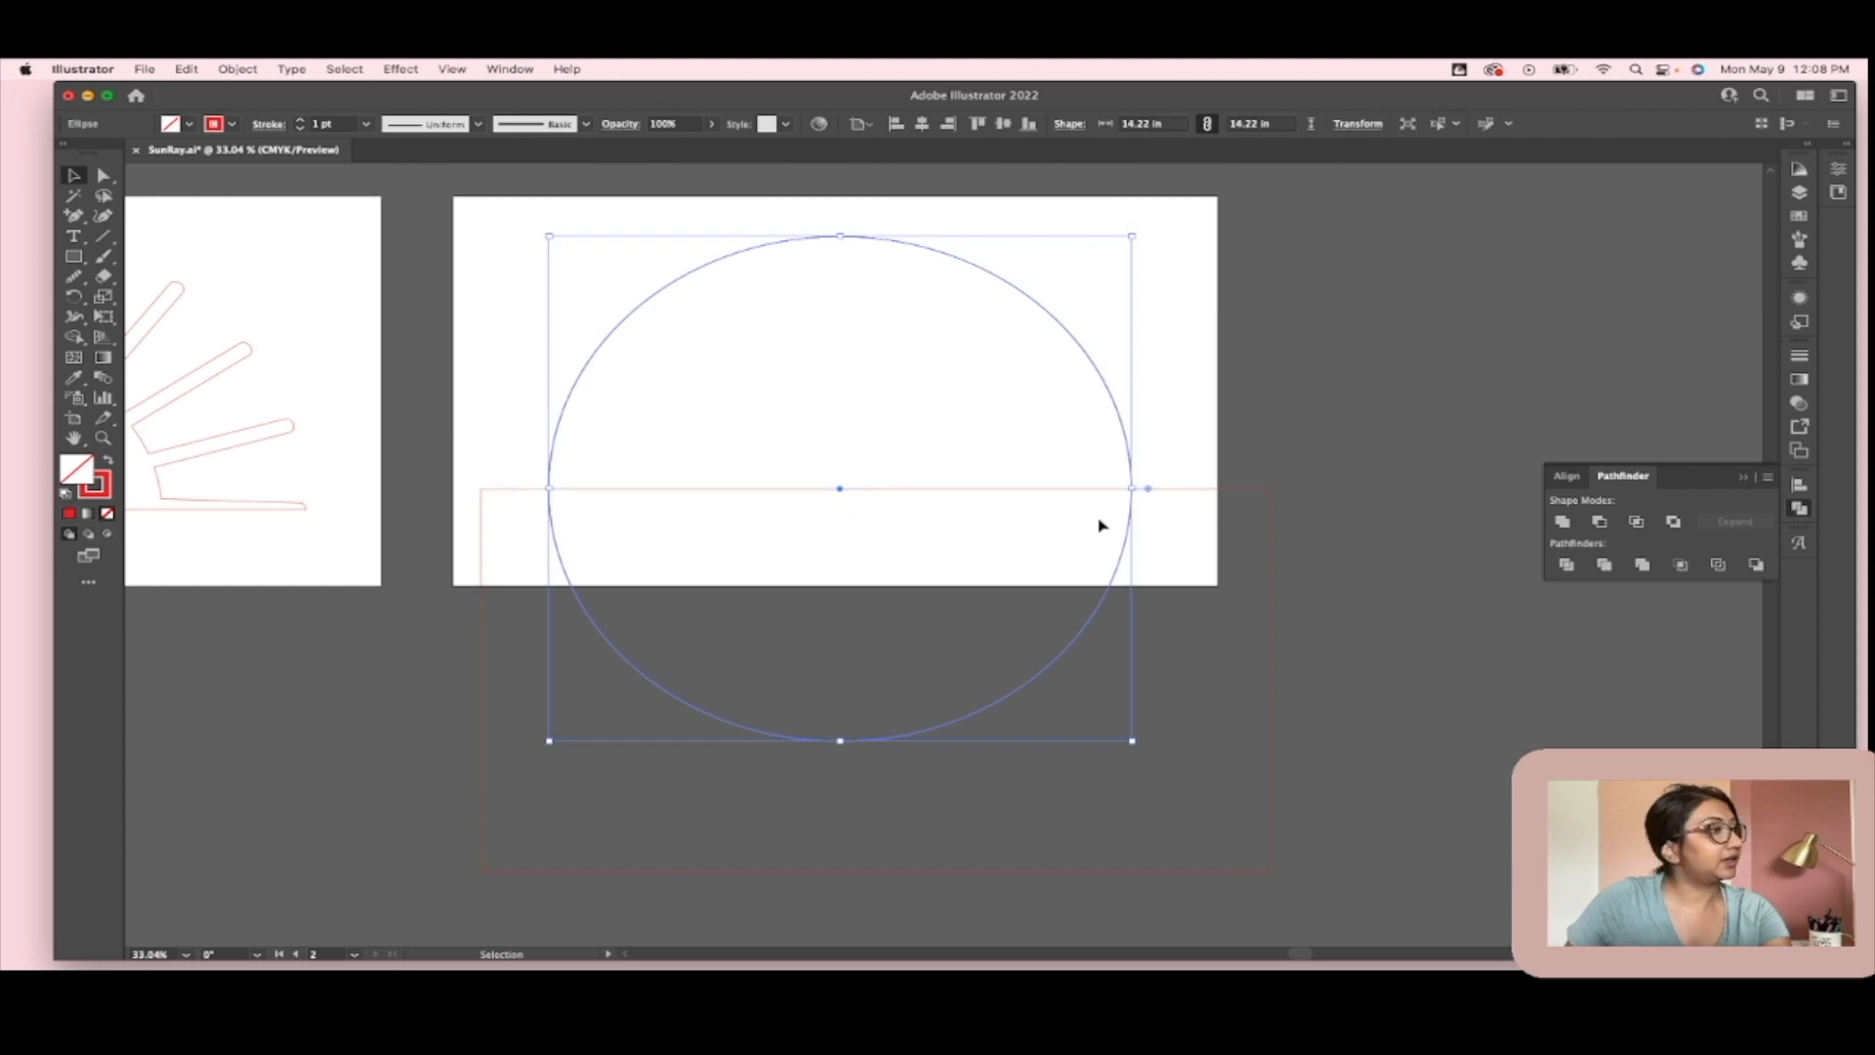
left_click(462, 306)
left_click_drag(577, 494, 577, 494)
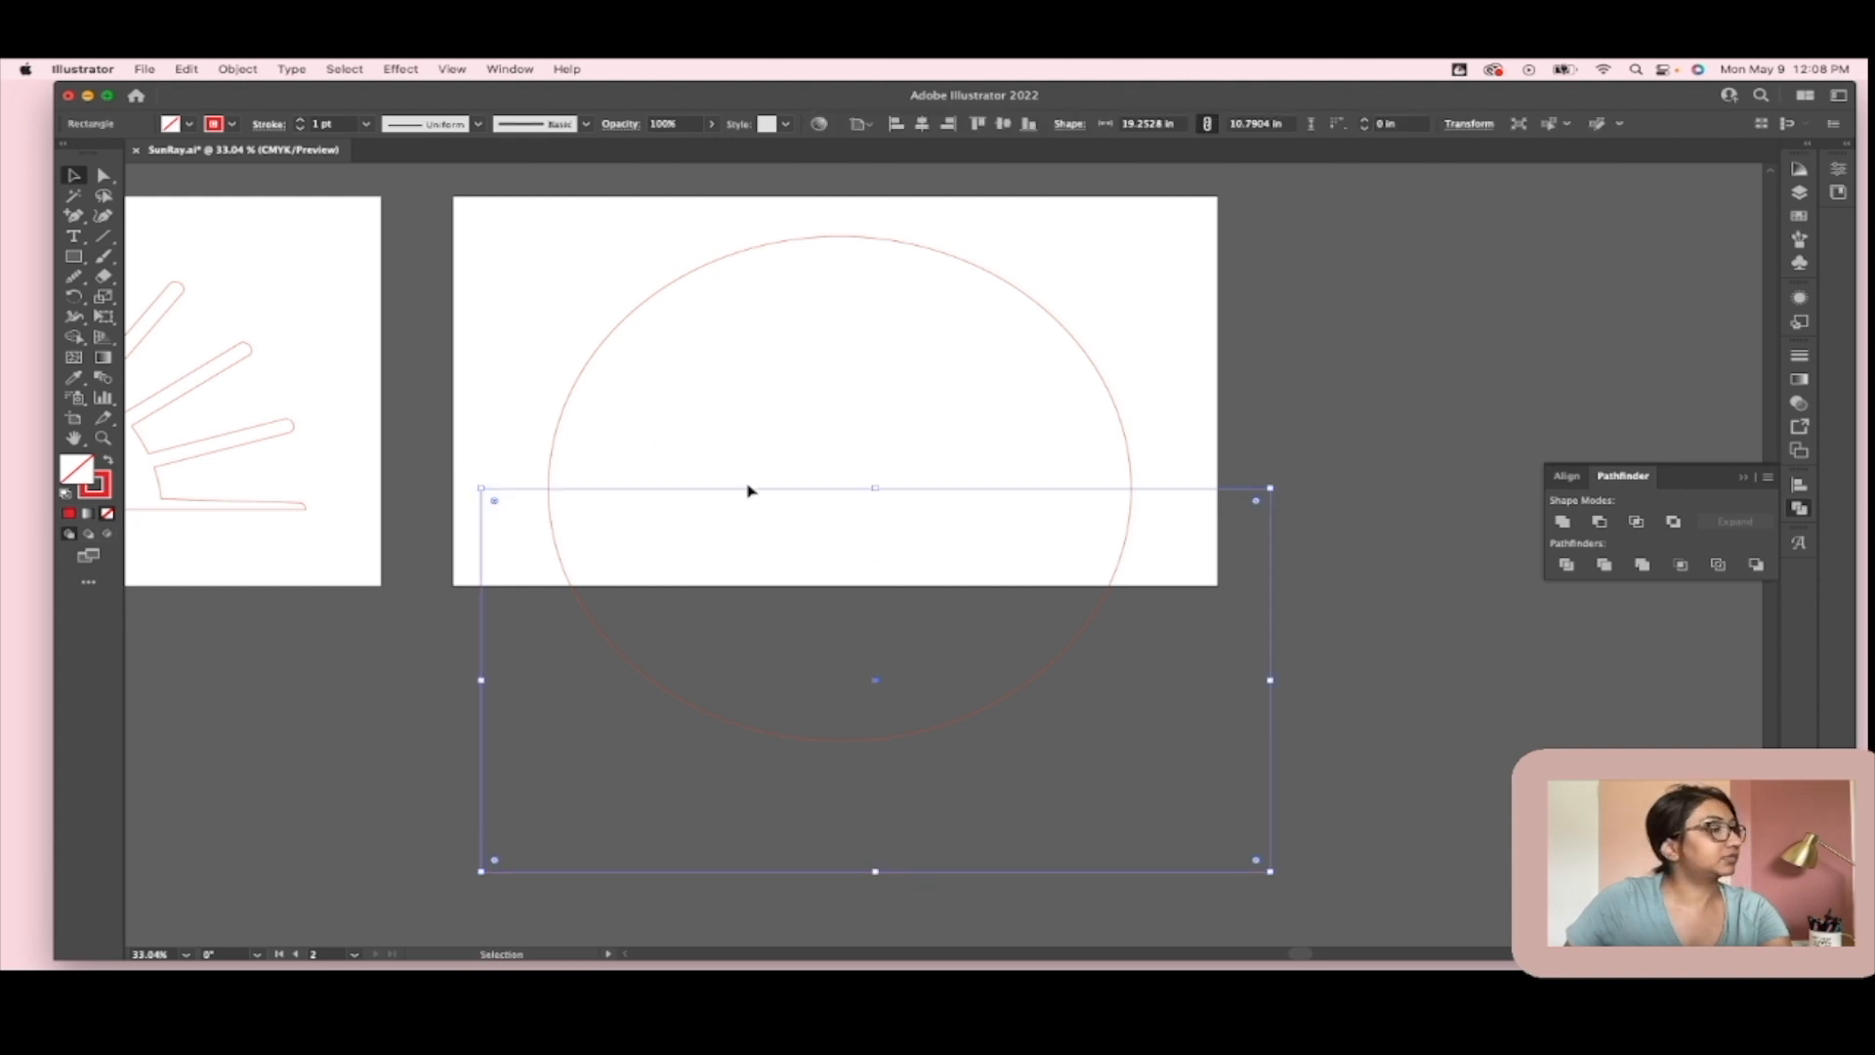
Step: Subtract the rectangle from the circle and move the resulting semicircle down within the artboard
left_click_drag(540, 293, 1333, 828)
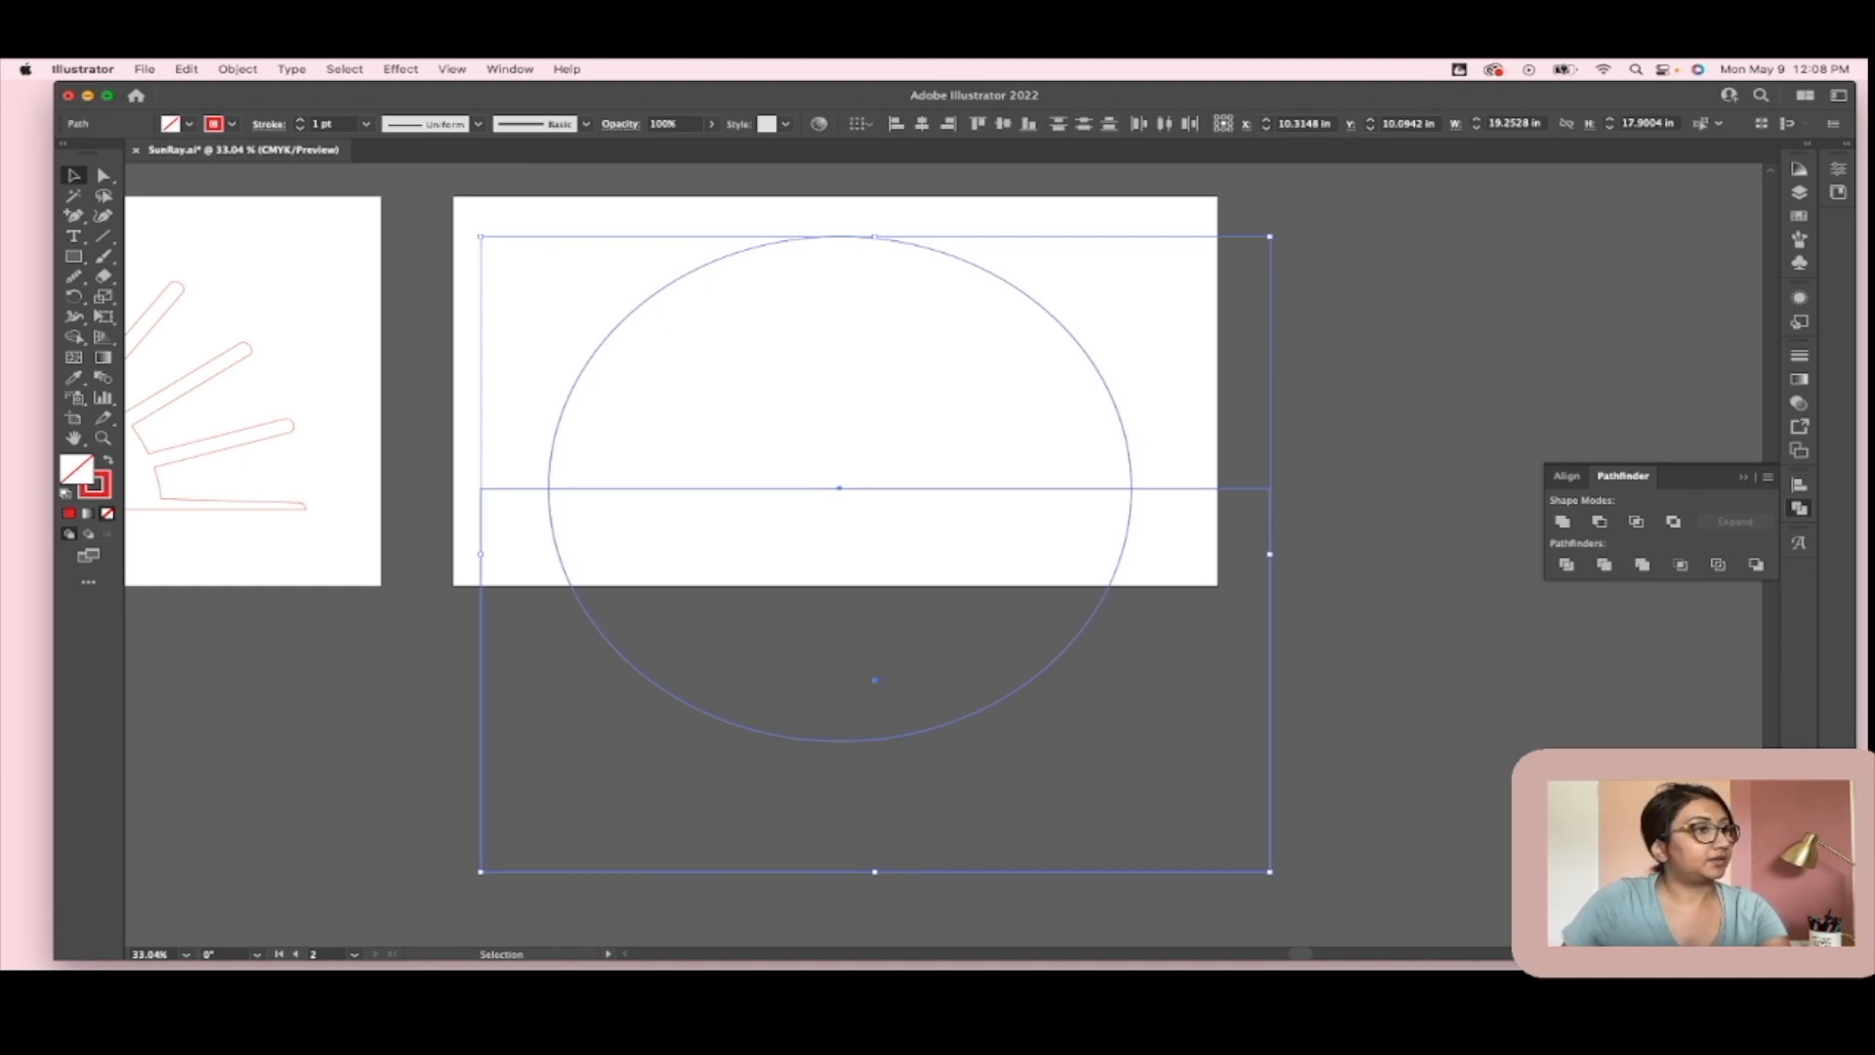
left_click(1600, 522)
left_click(1000, 342)
left_click_drag(938, 256, 951, 312)
left_click(1289, 326)
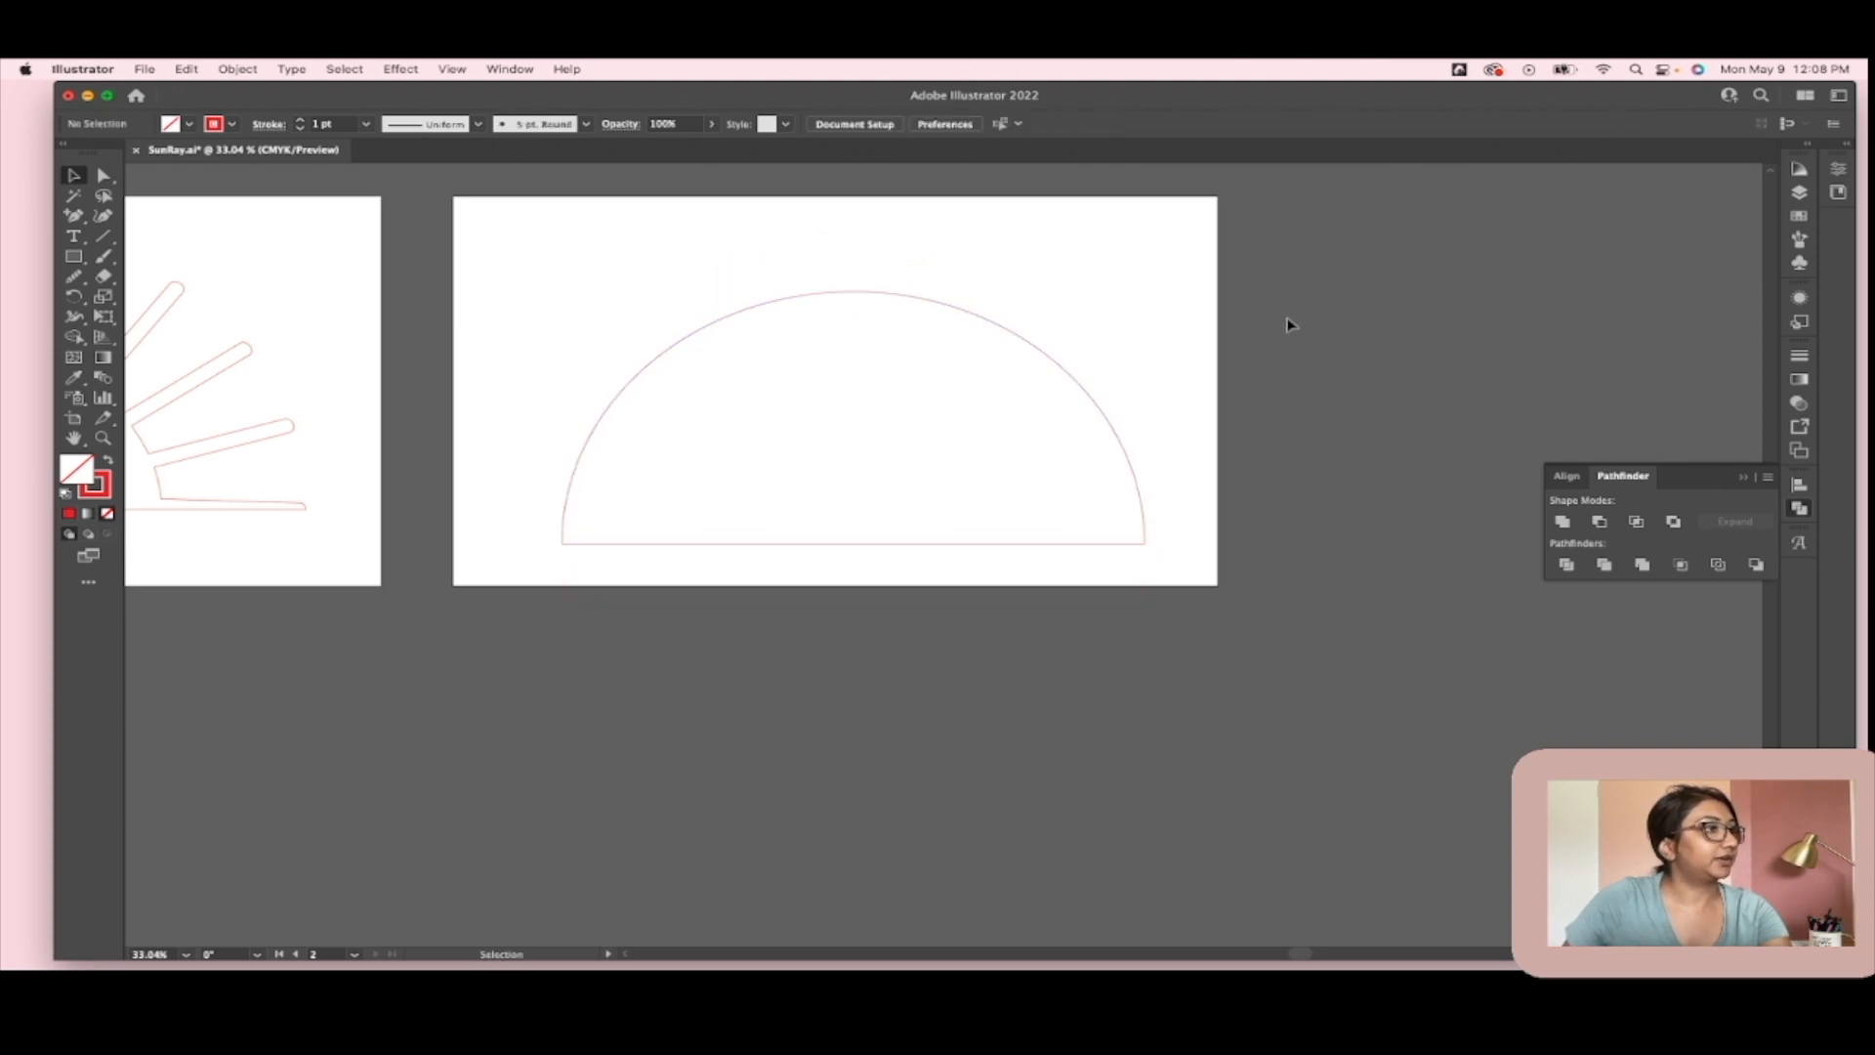
Step: Scale the semicircle down to about 10.2 in wide, keeping its flat base near the artboard's lower edge
scroll(1271, 342, "down", 3)
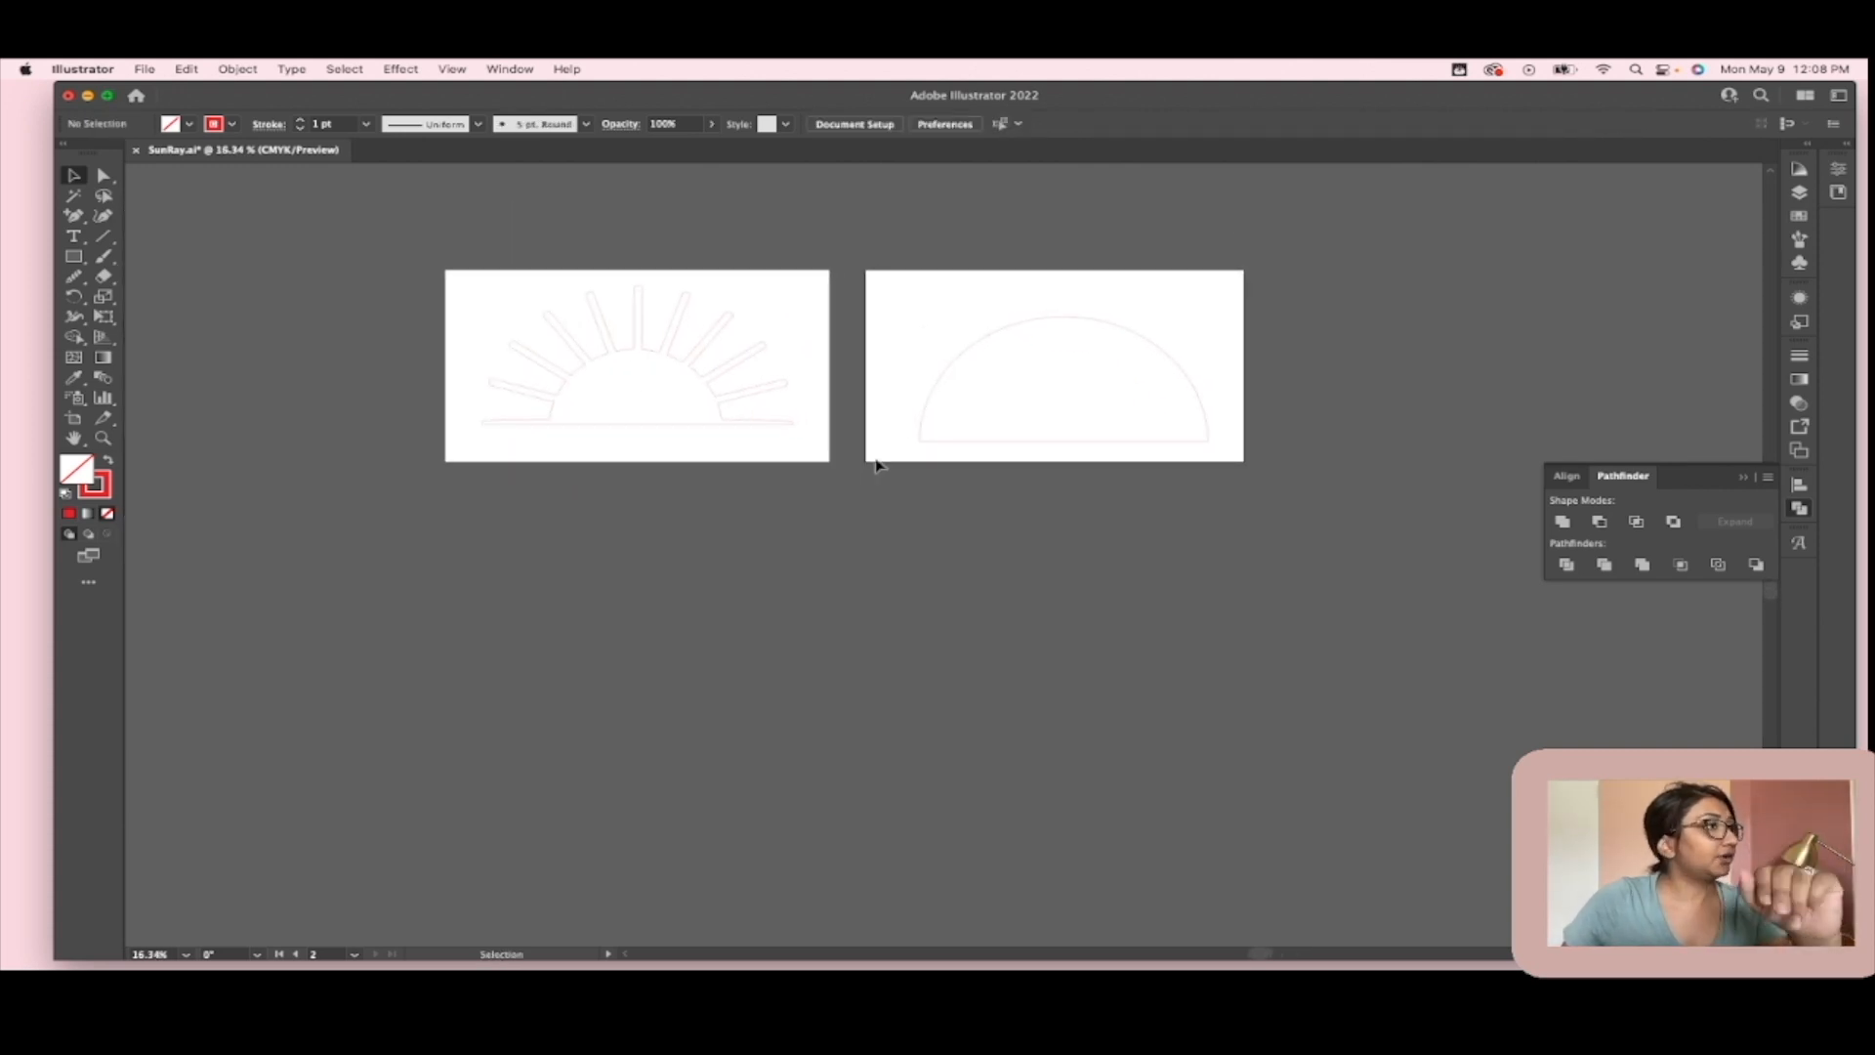
left_click(1079, 318)
left_click_drag(1064, 315, 1064, 352)
left_click(1110, 329)
right_click(1128, 377)
left_click(1071, 325)
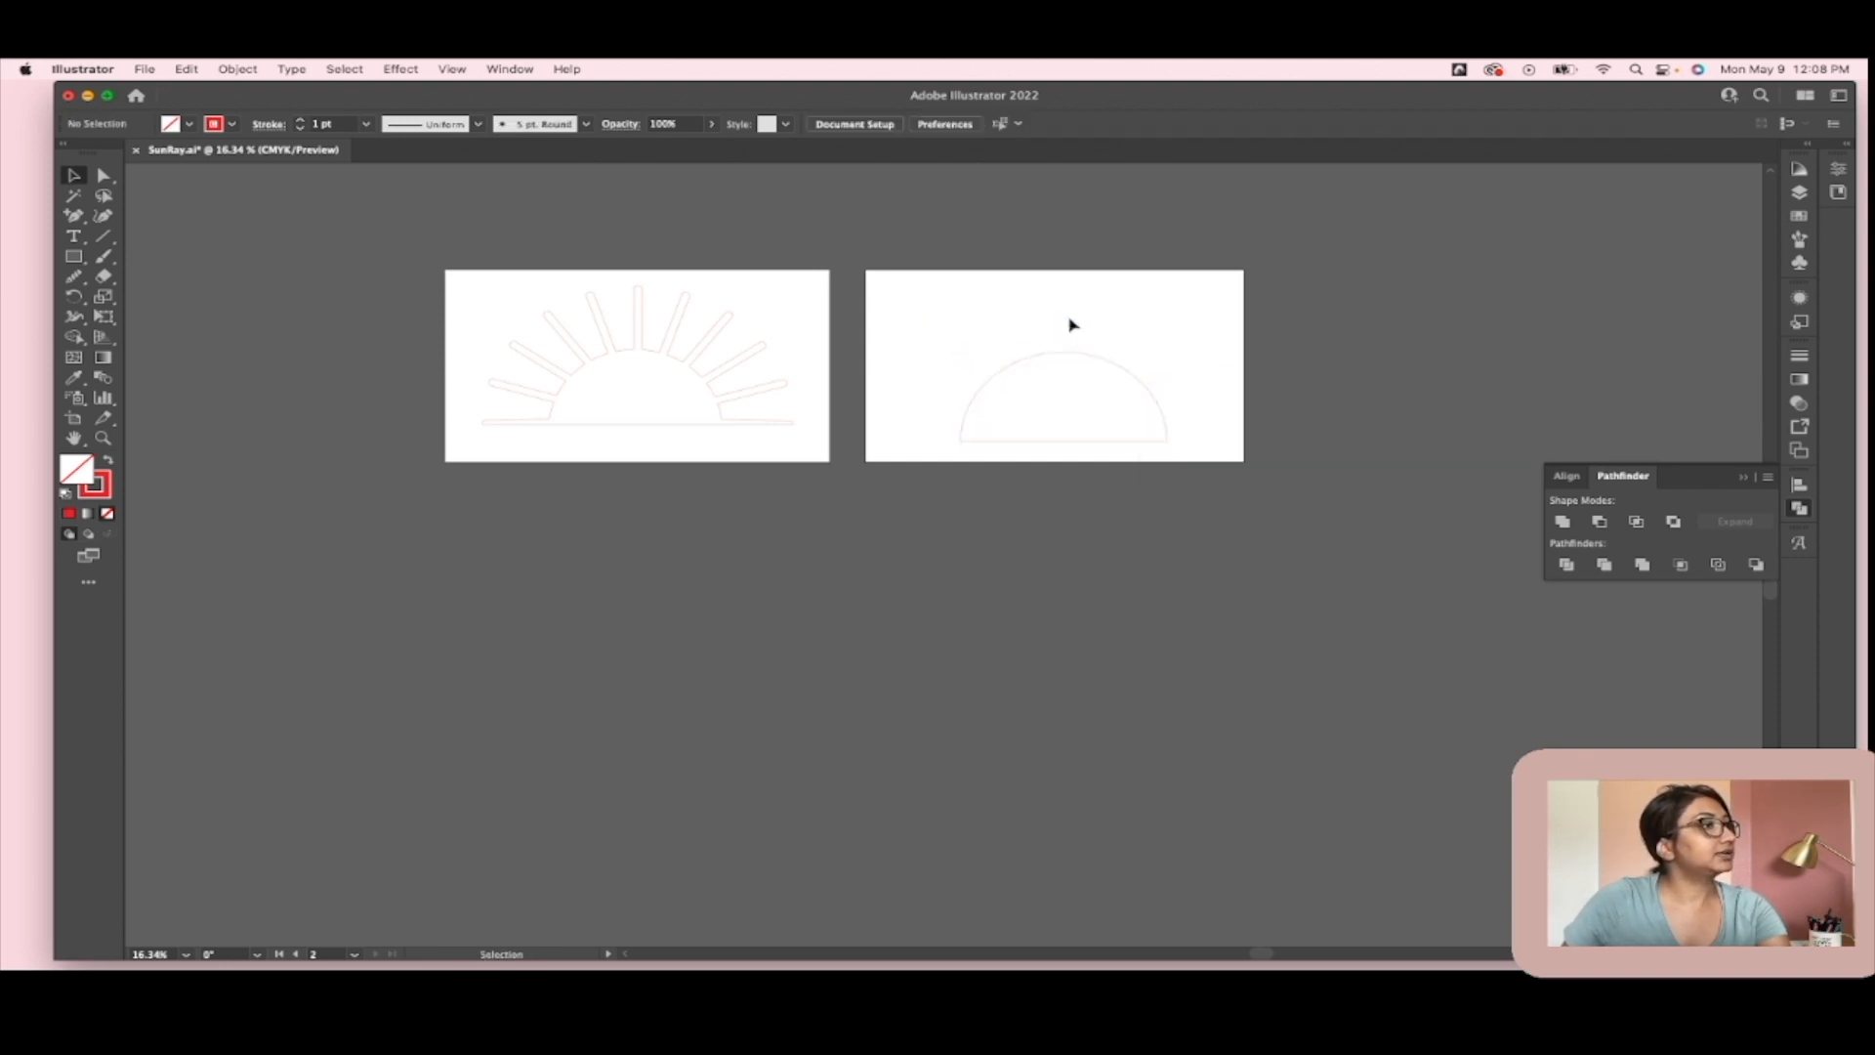
Step: Draw a narrow vertical rounded rectangle about 0.23 by 4.16 in, overlapping the top of the semicircle as a ray
scroll(1146, 311, "up", 3)
left_click(73, 257)
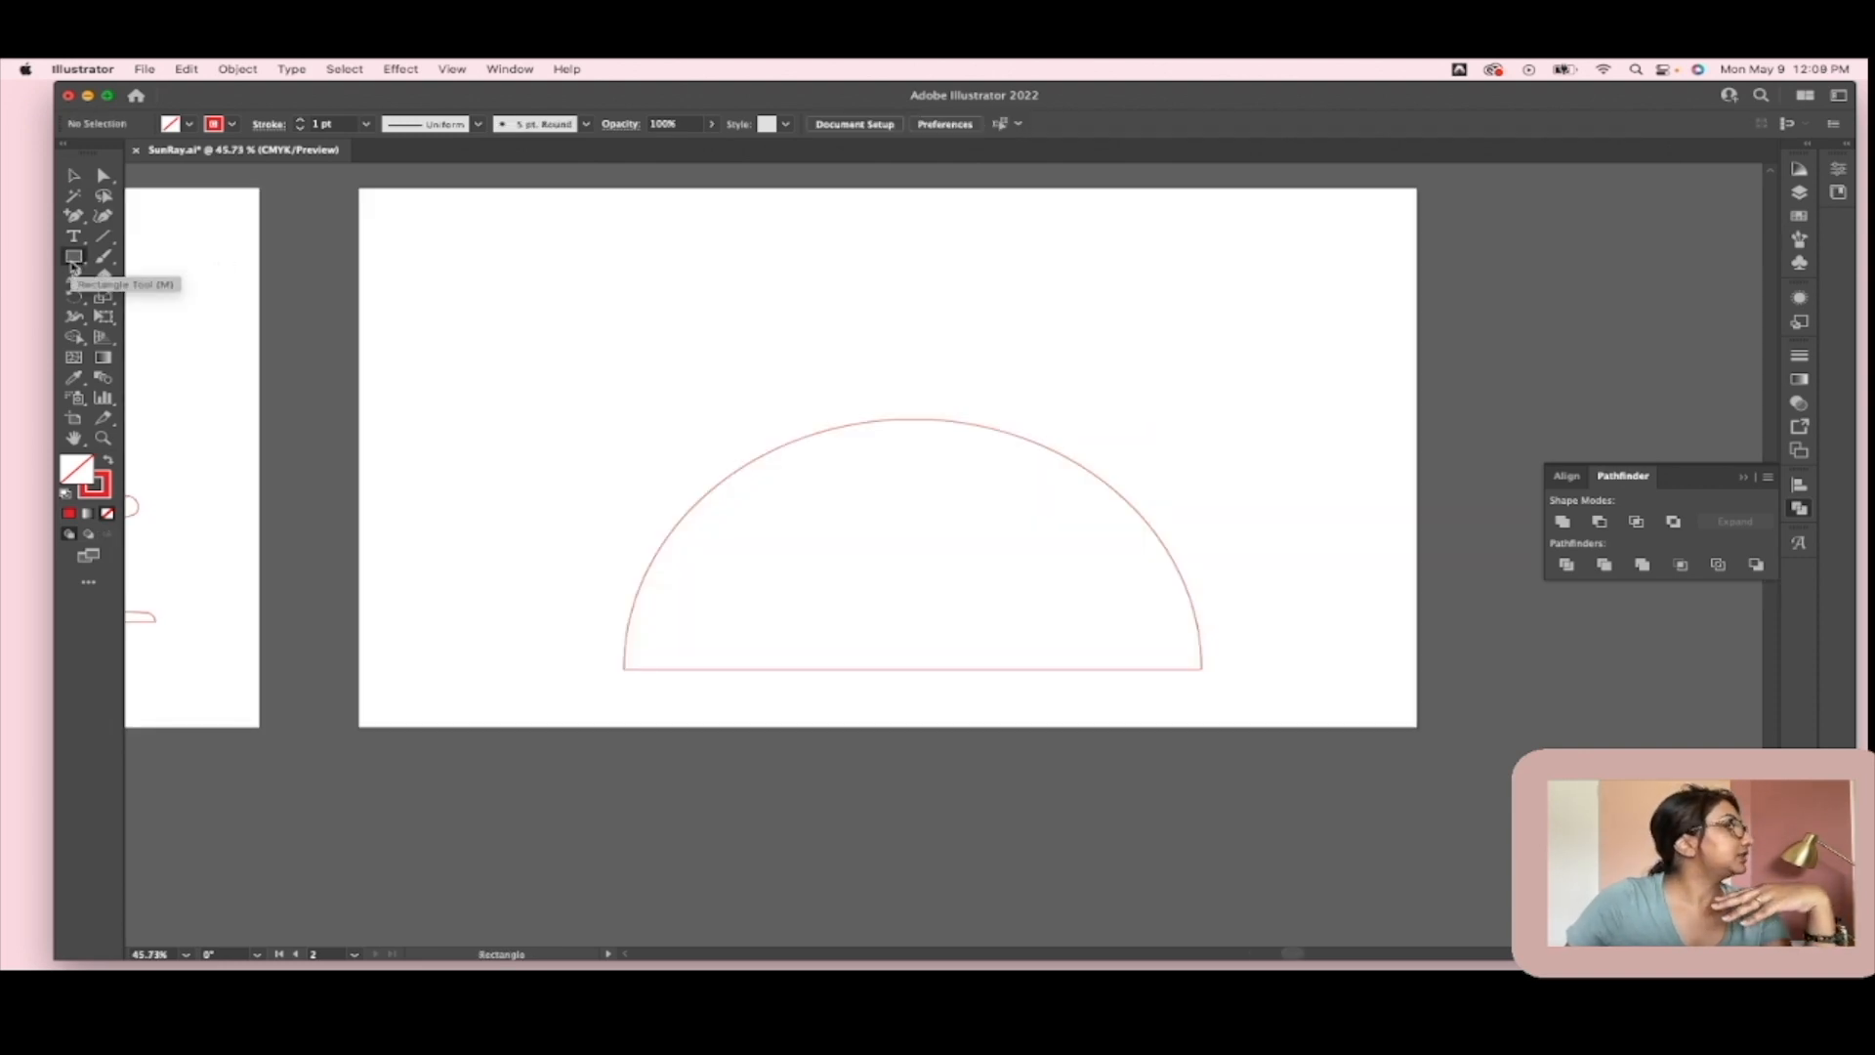
left_click(73, 259)
left_click(136, 278)
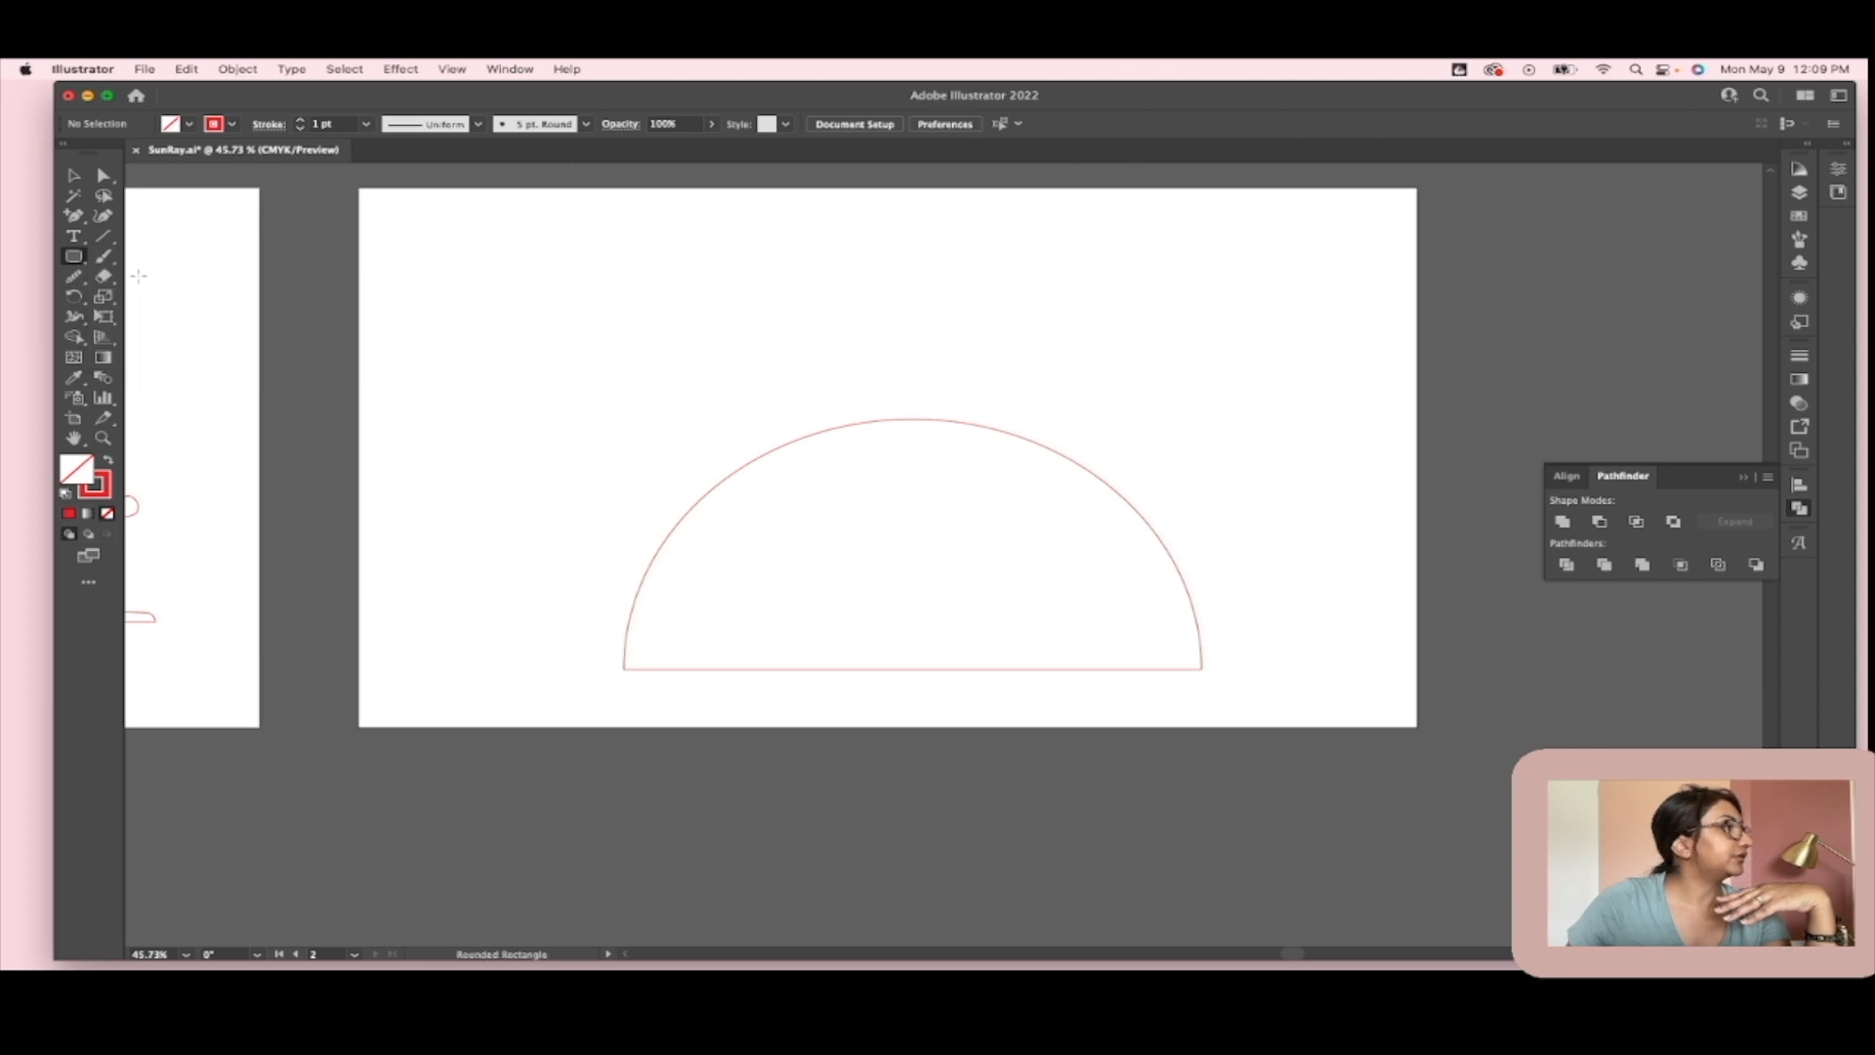
mouse_move(887, 460)
left_mouse_down()
mouse_move(883, 314)
mouse_move(905, 302)
mouse_move(887, 227)
mouse_move(912, 419)
mouse_move(896, 450)
mouse_move(895, 430)
left_mouse_up()
left_click(75, 176)
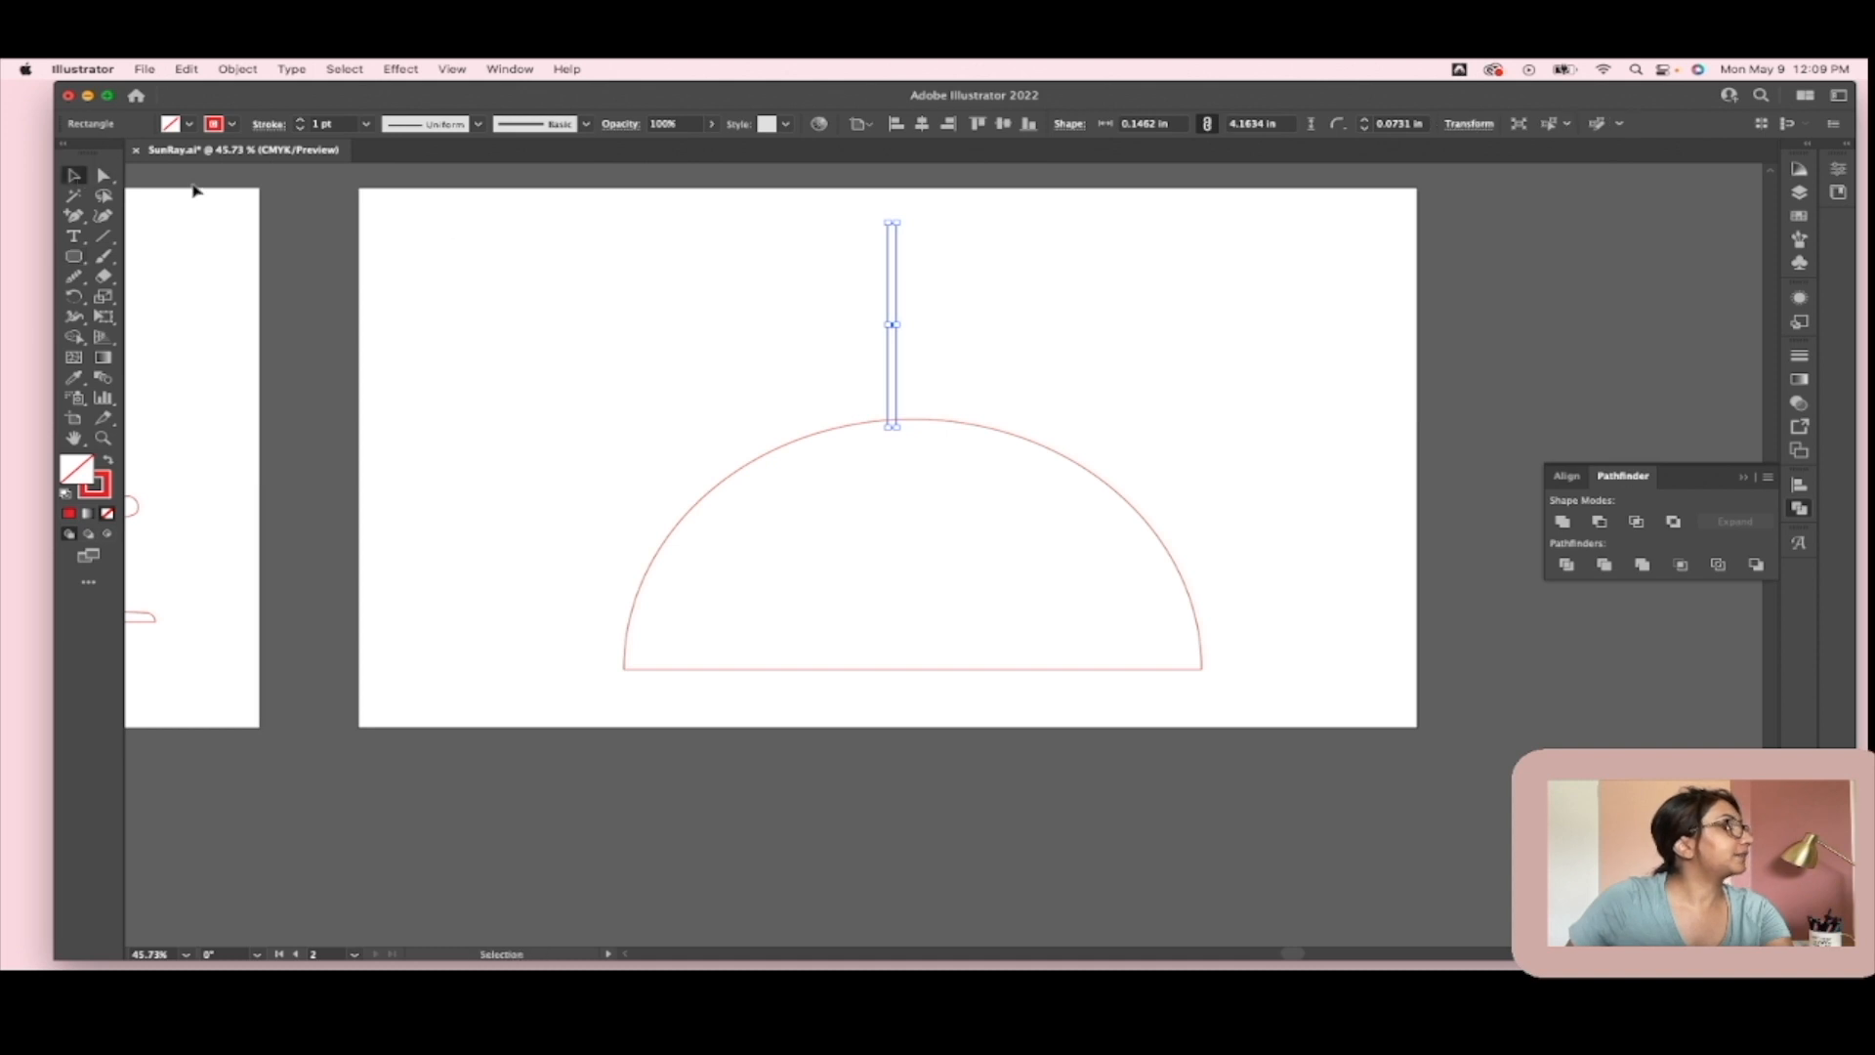
left_click_drag(891, 323, 924, 353)
Step: Align the ray and the semicircle on their horizontal centres
left_click(942, 427, "shift")
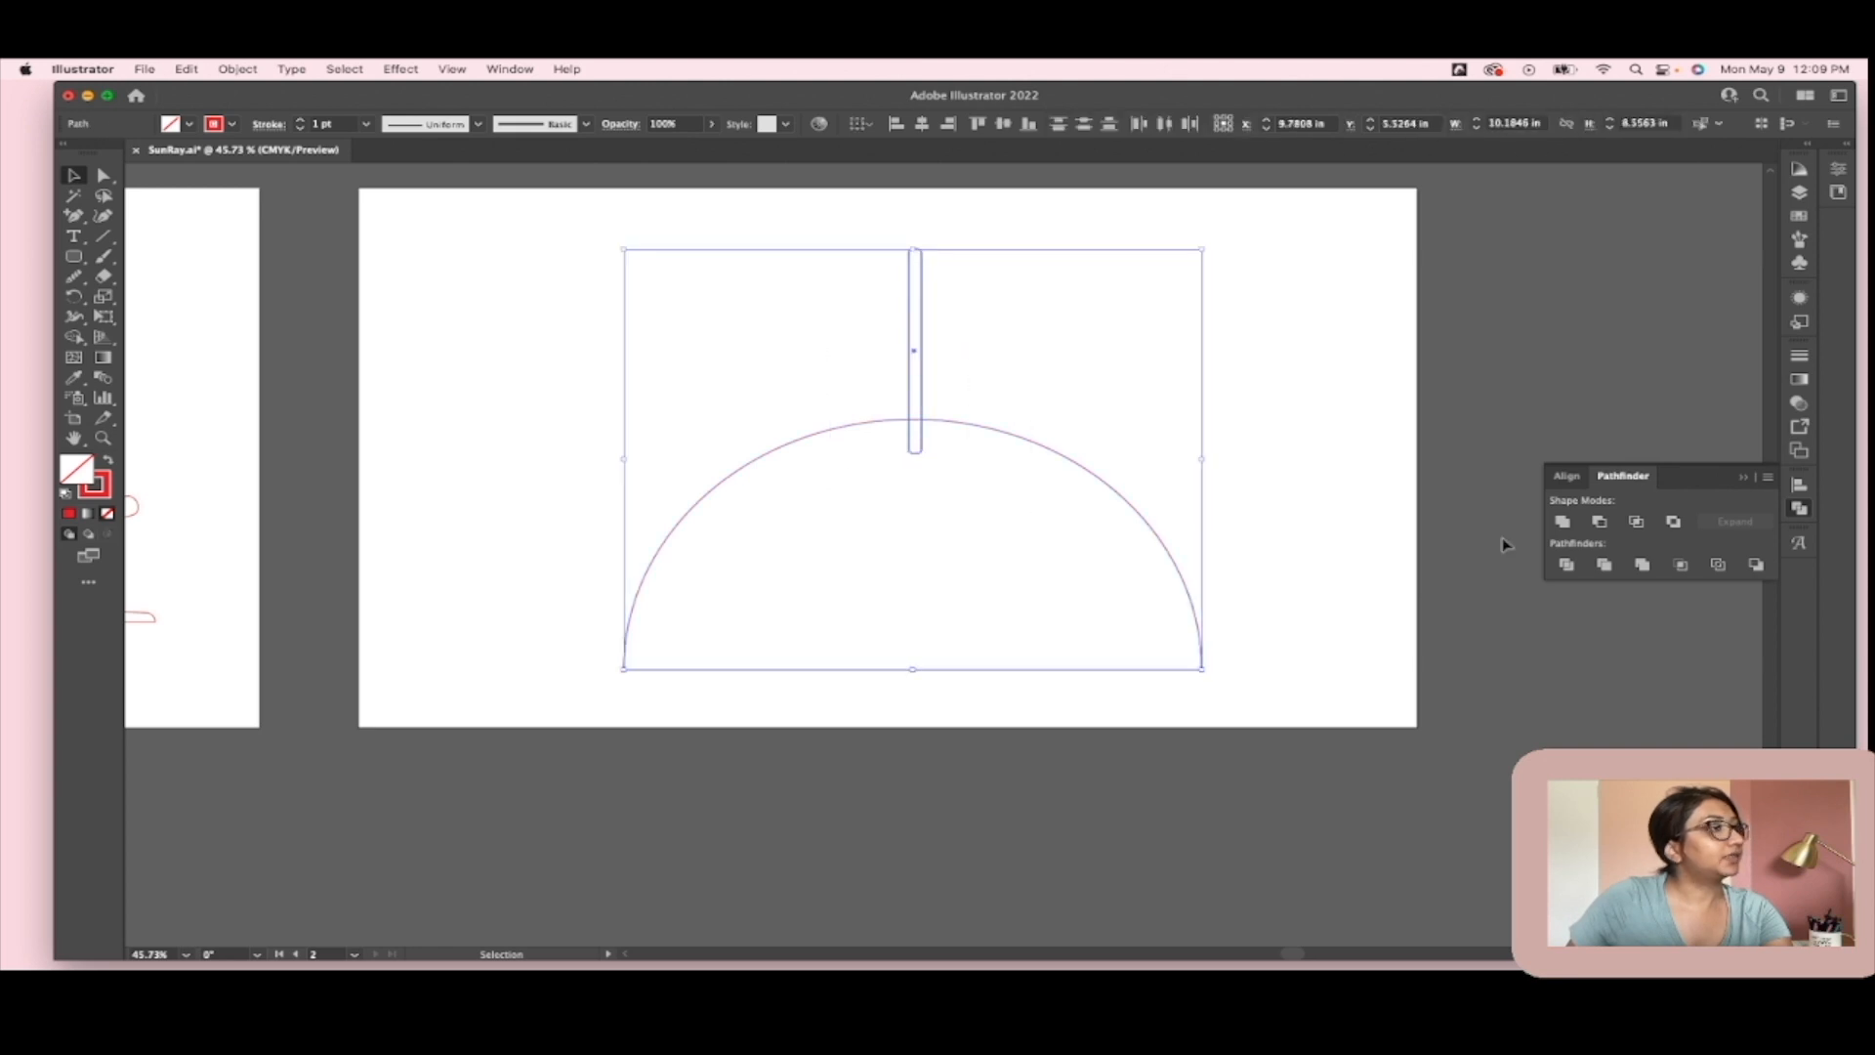
left_click(1567, 475)
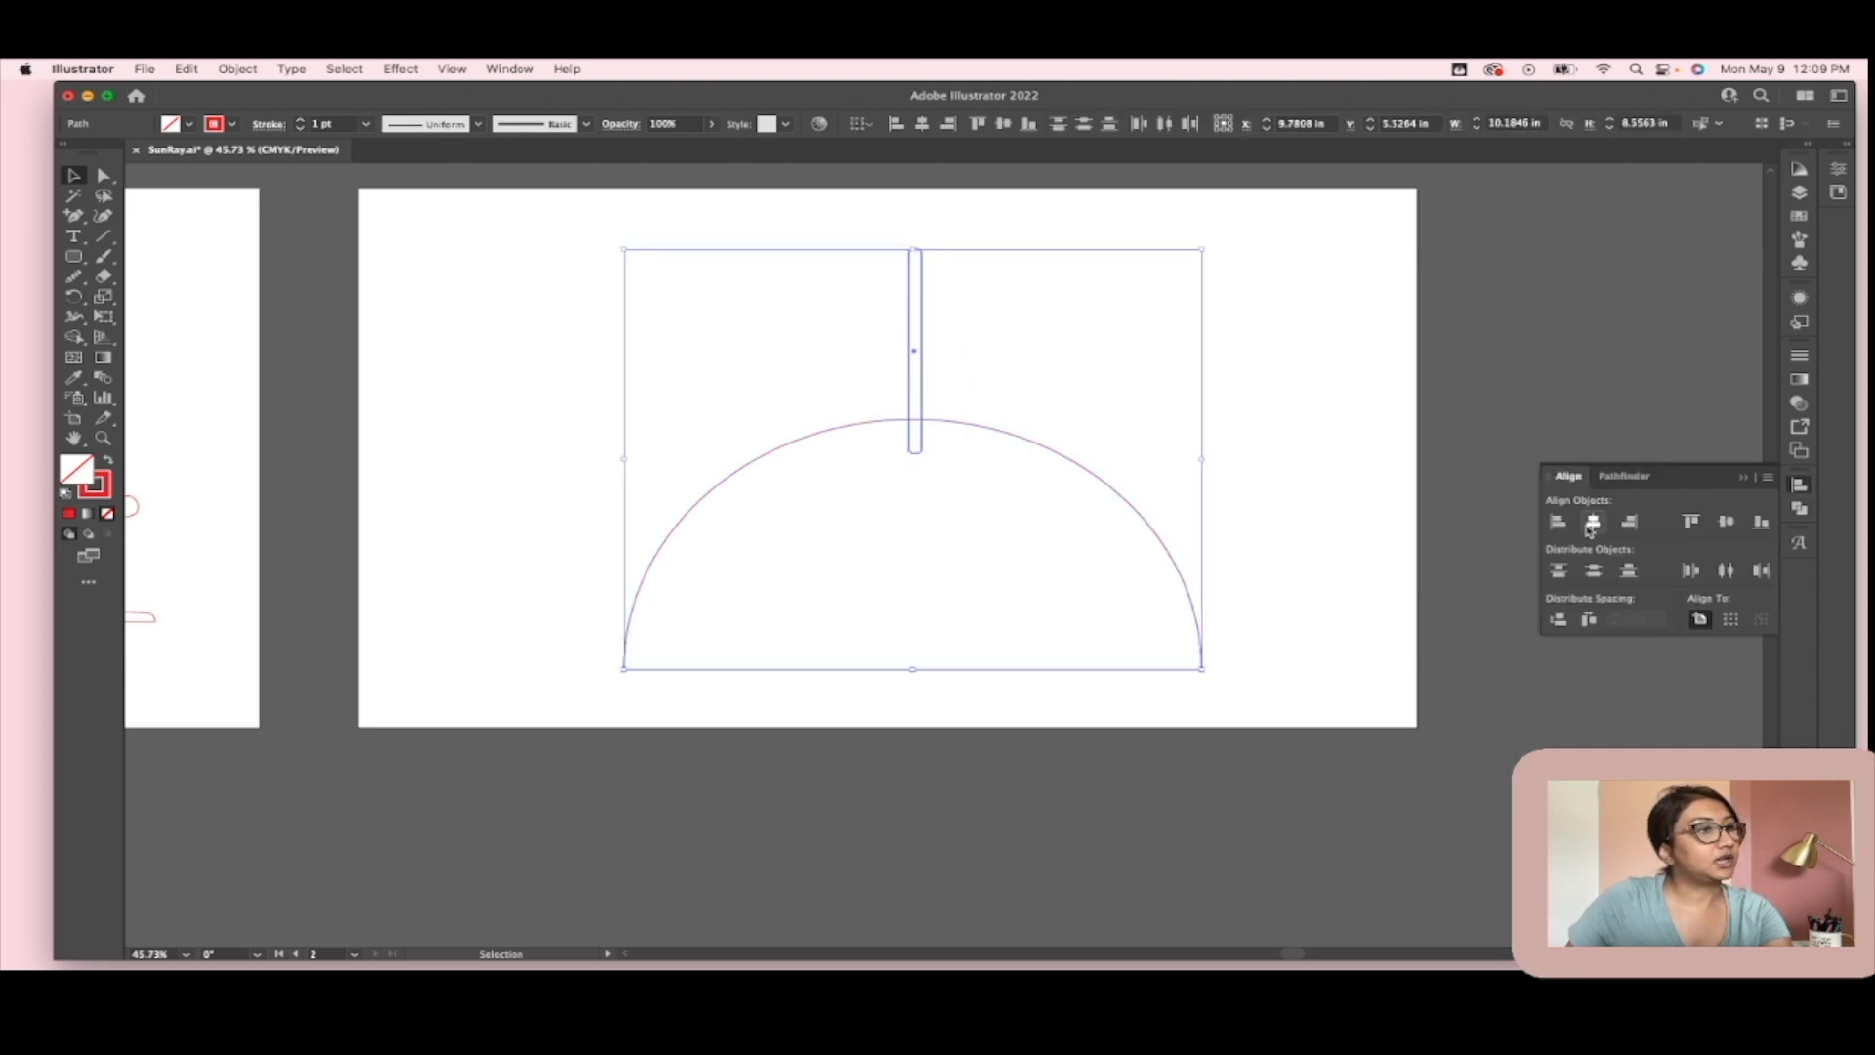
left_click(1593, 523)
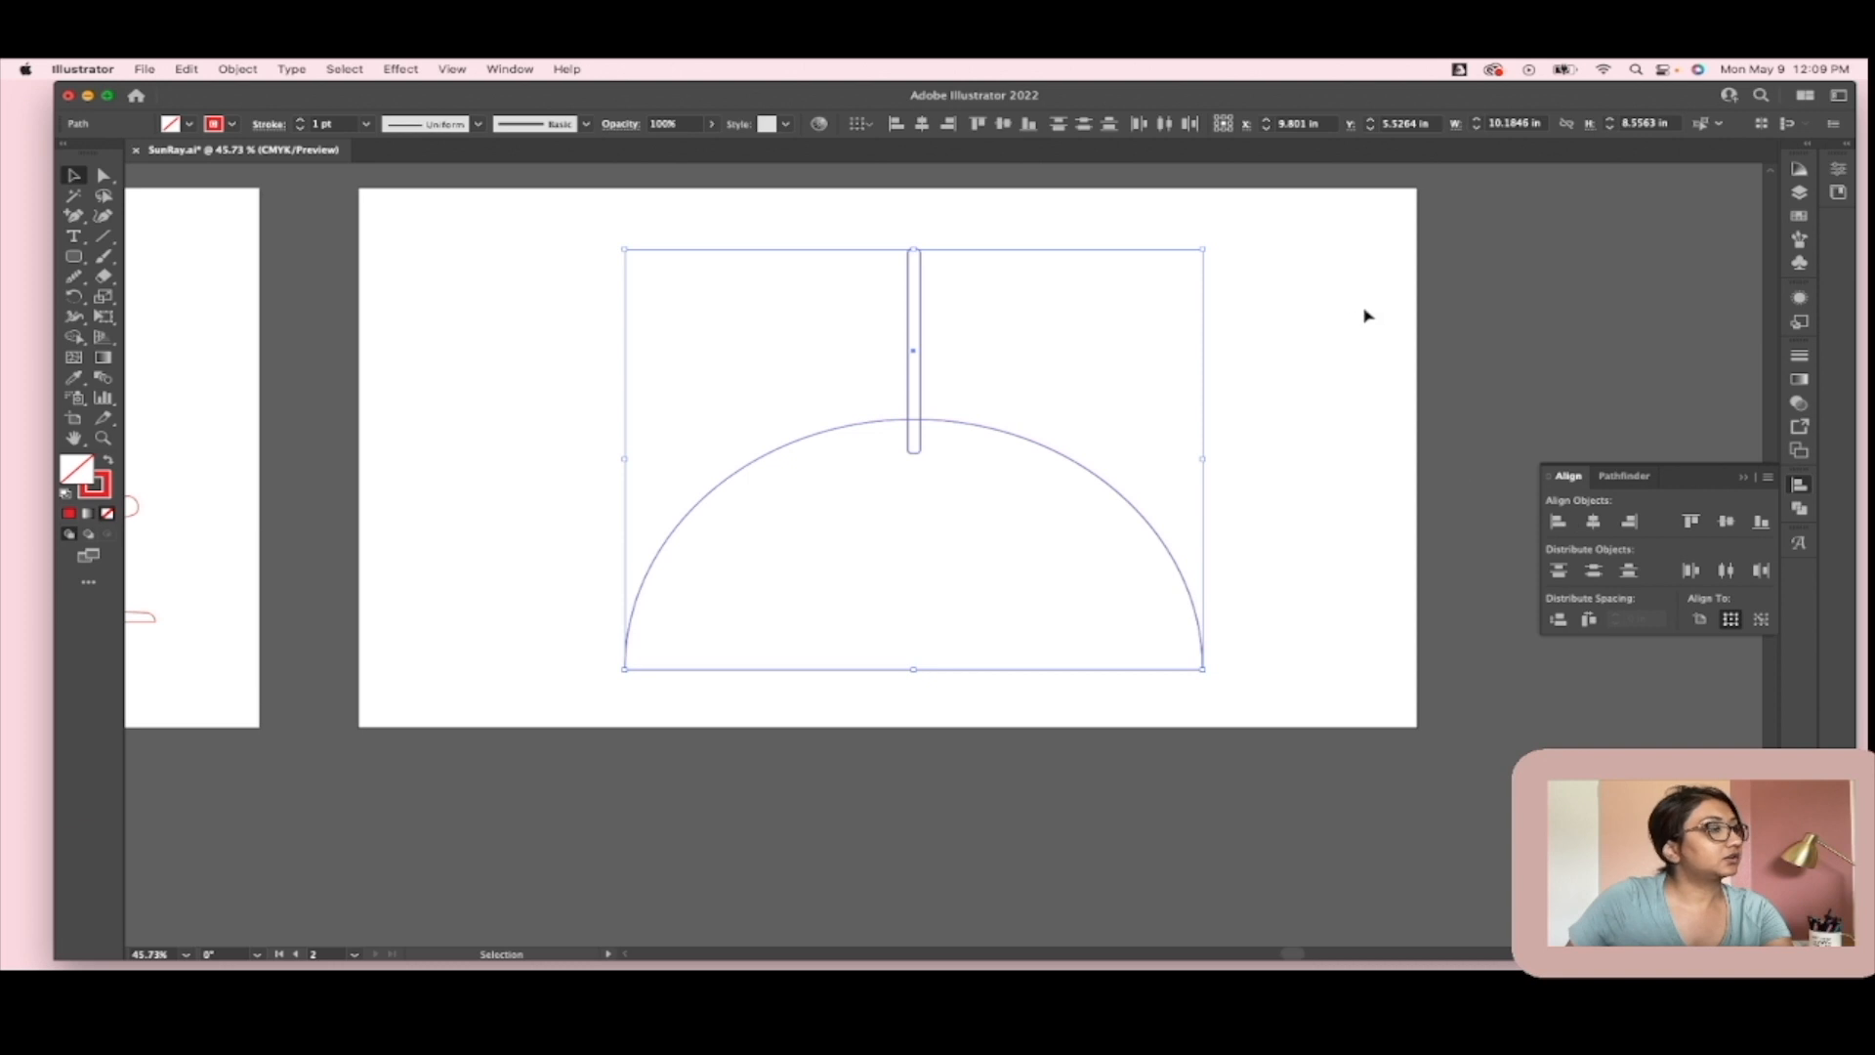
left_click(1074, 385)
Step: Round the ray's corners fully so both of its ends become semicircular
scroll(913, 367, "up", 3)
left_click(922, 400)
left_click(103, 175)
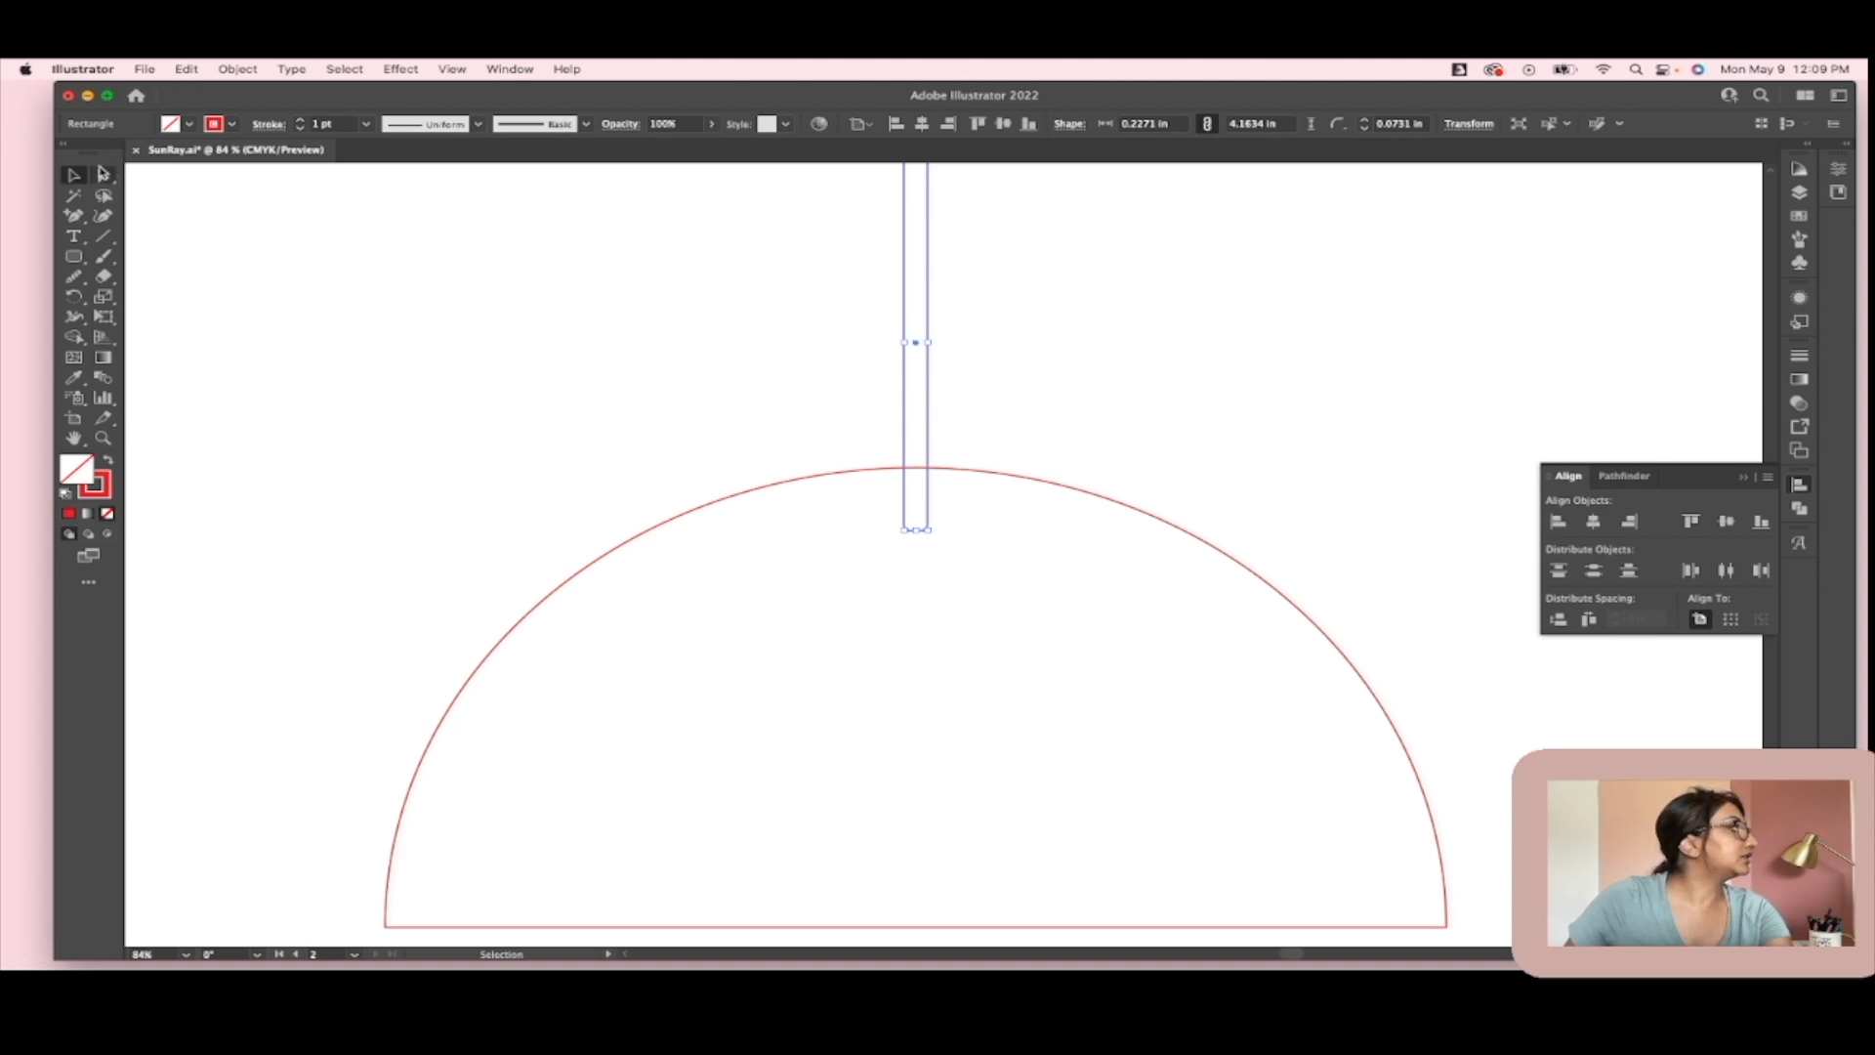
scroll(925, 506, "up", 5)
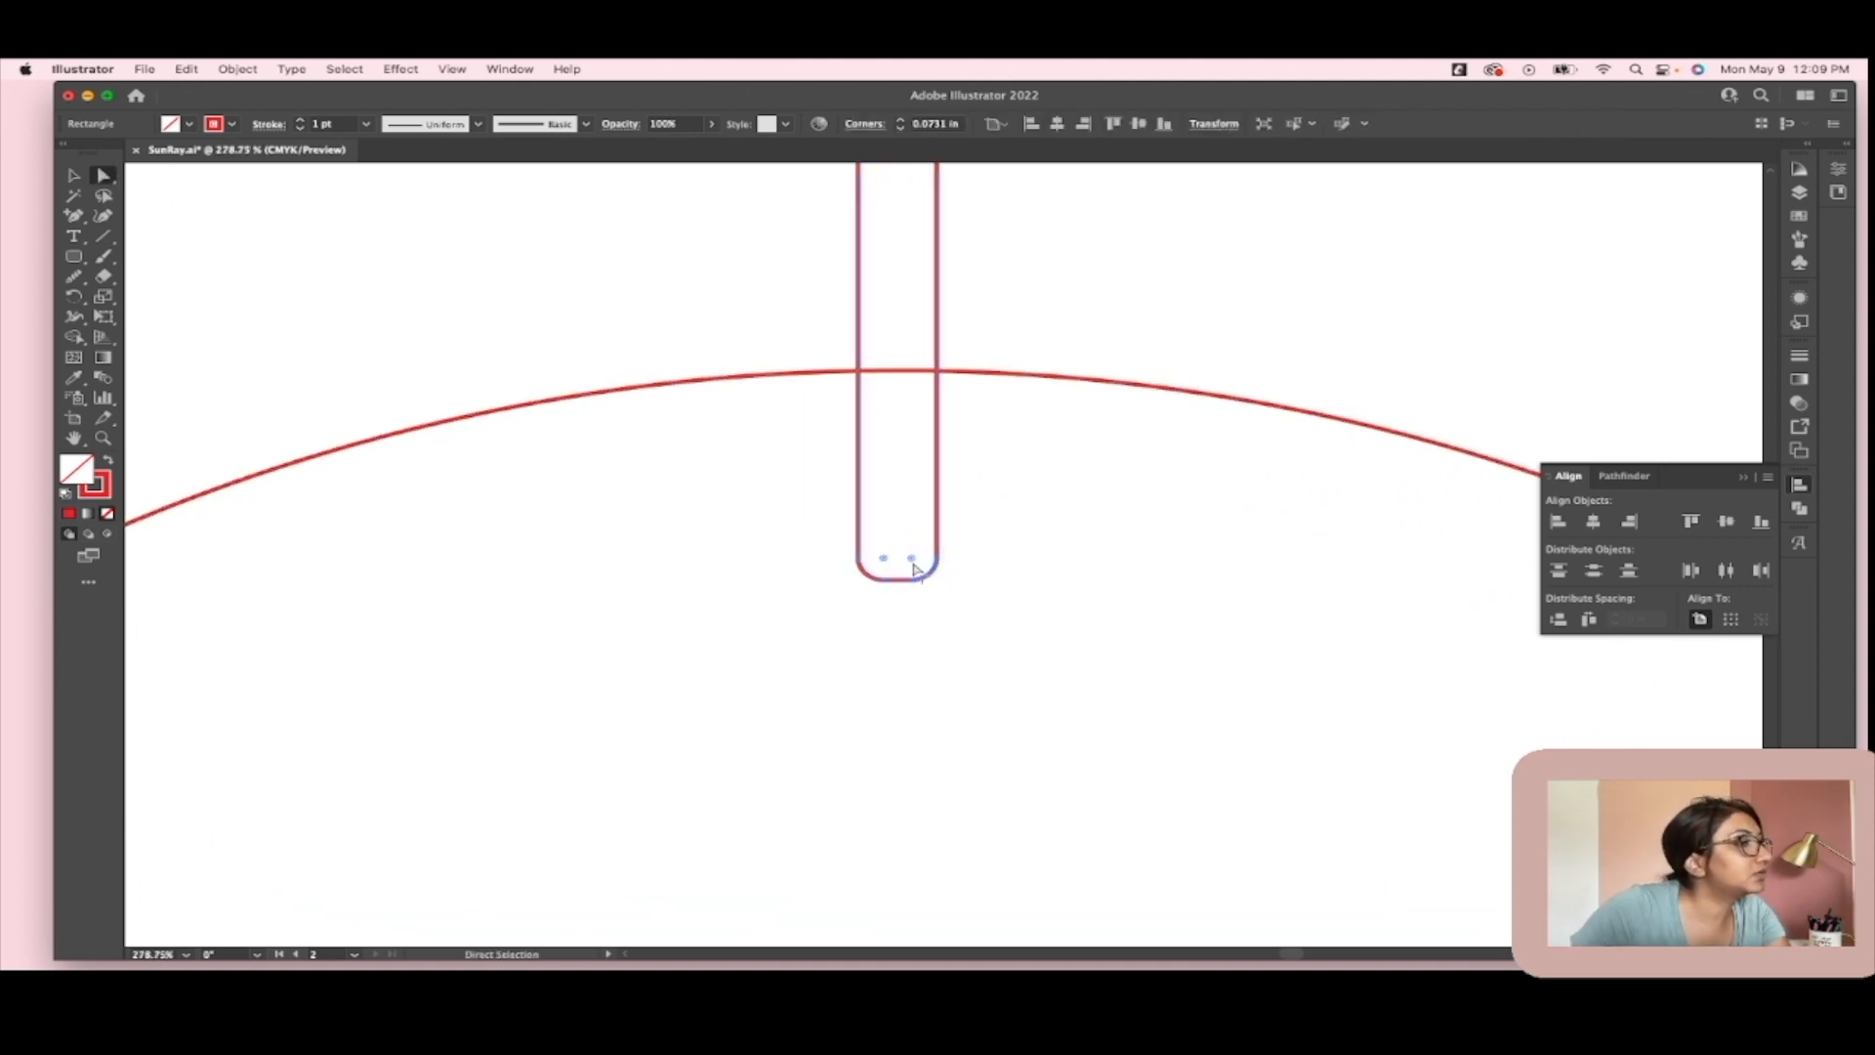
left_click(1059, 557)
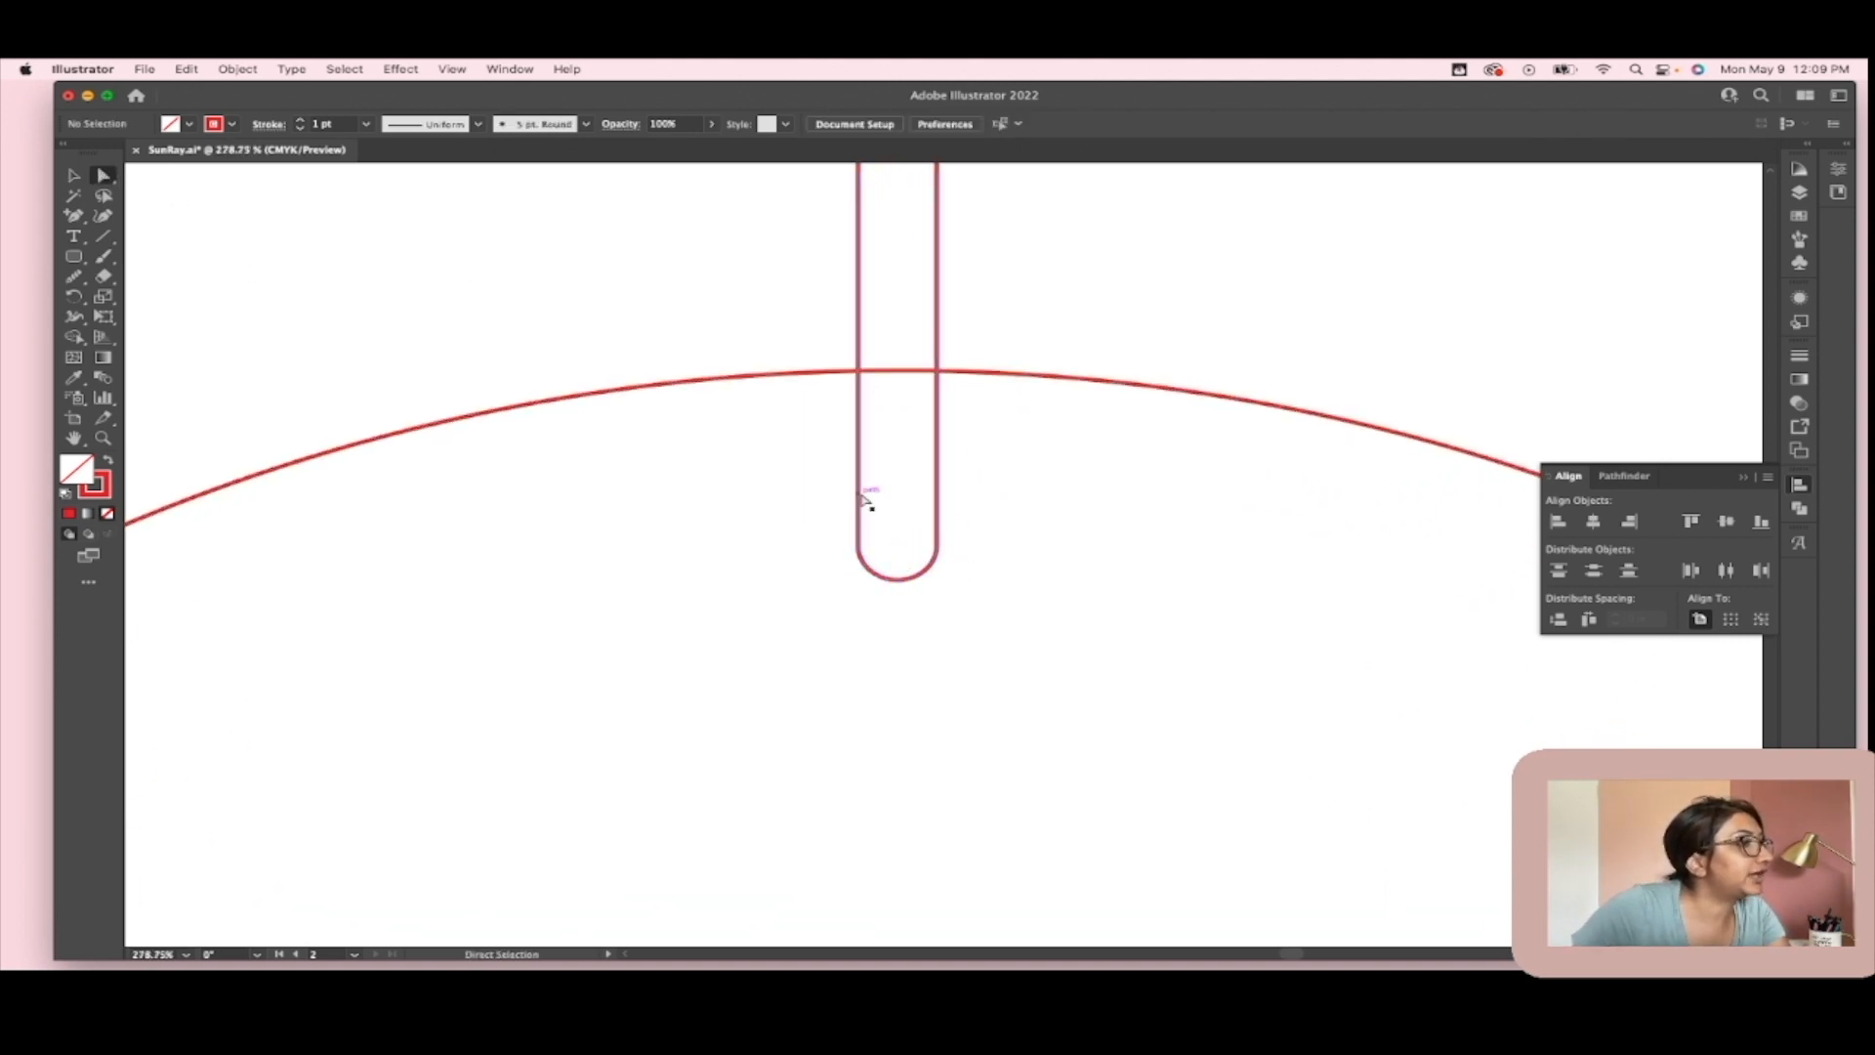
scroll(1045, 576, "down", 6)
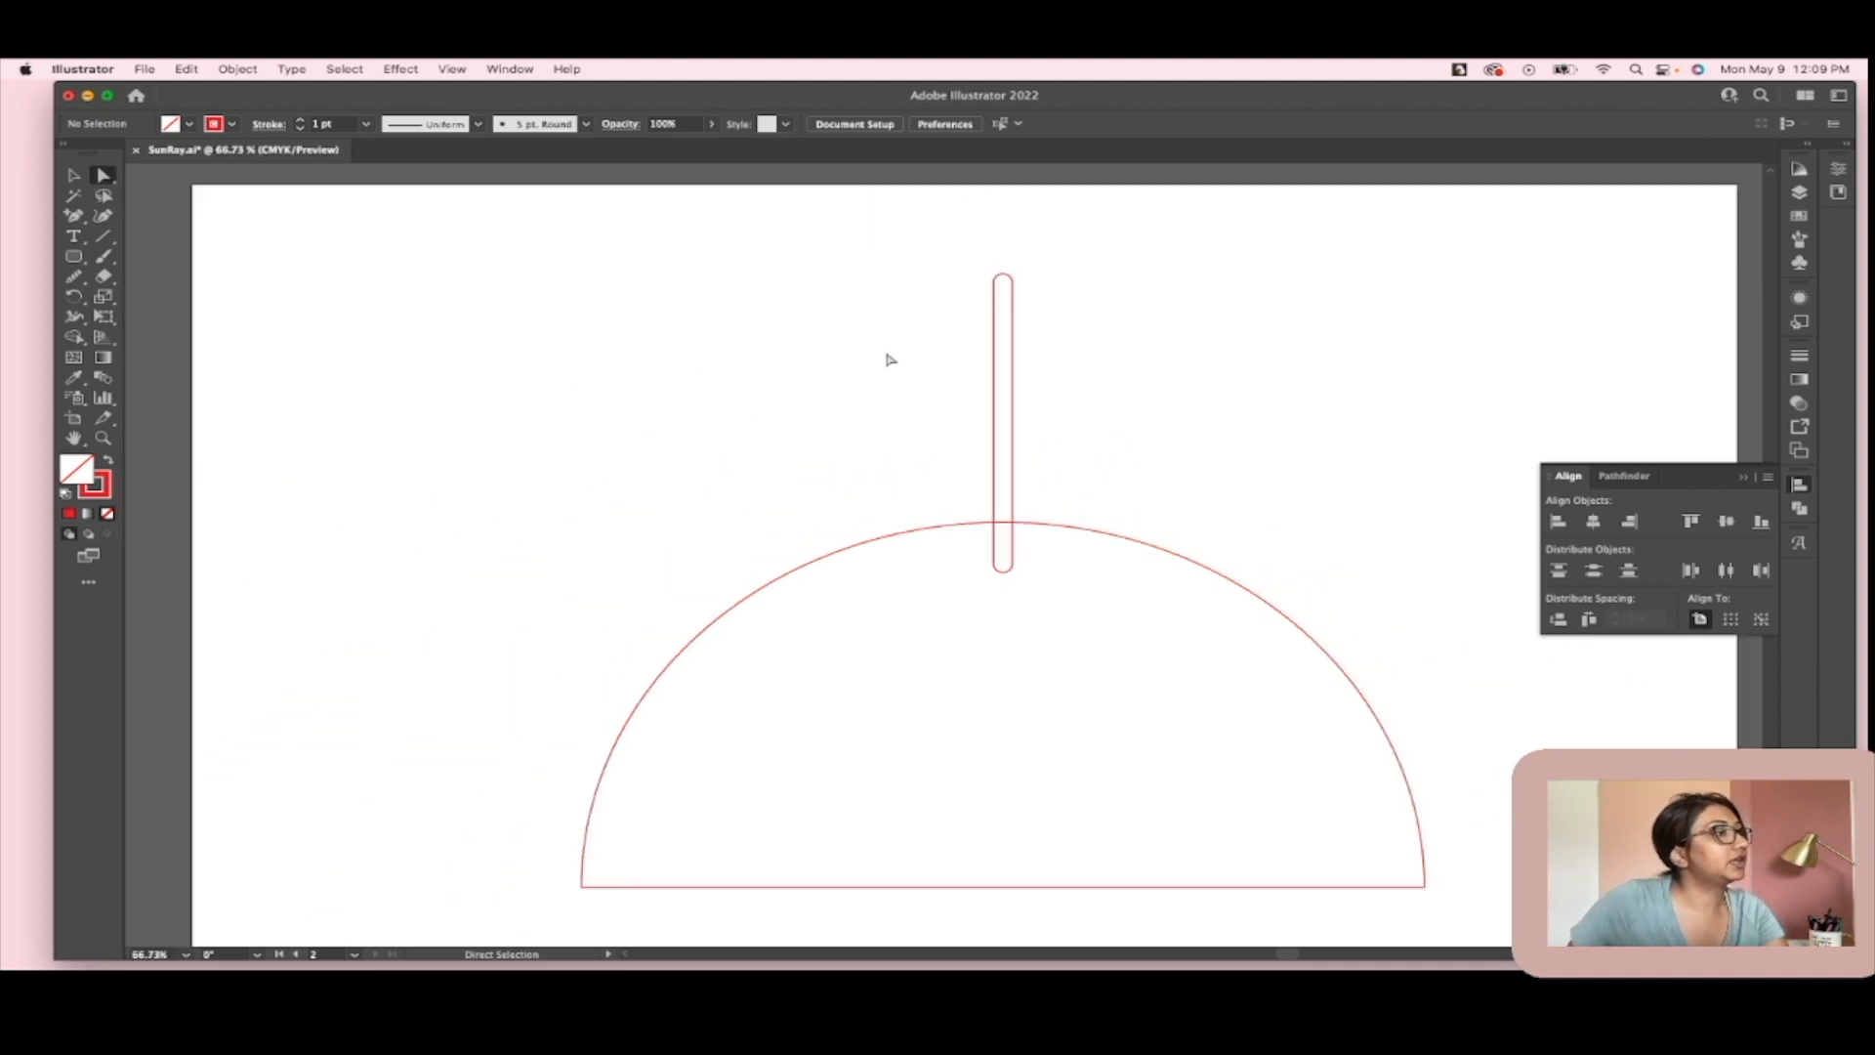
Step: Apply a radial repeat to the rounded ray above the semicircle
left_click_drag(958, 456, 1098, 490)
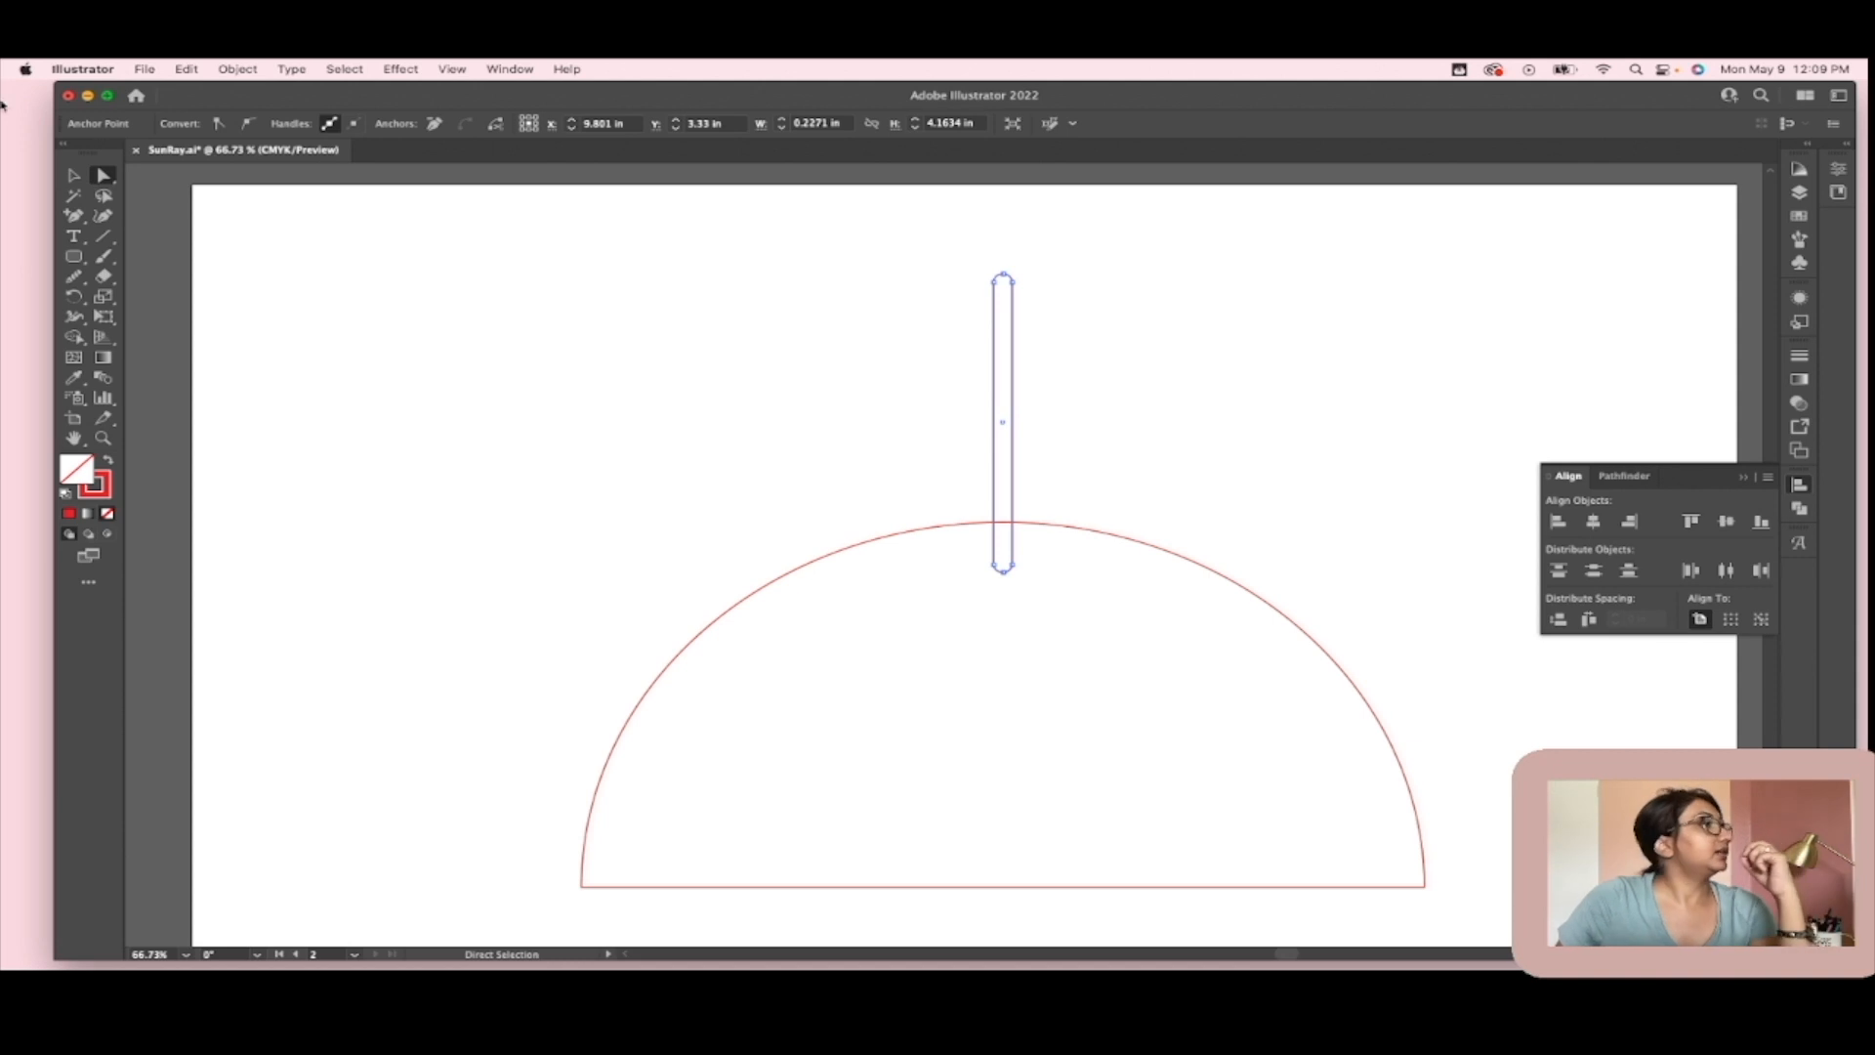
left_click(238, 69)
mouse_move(255, 561)
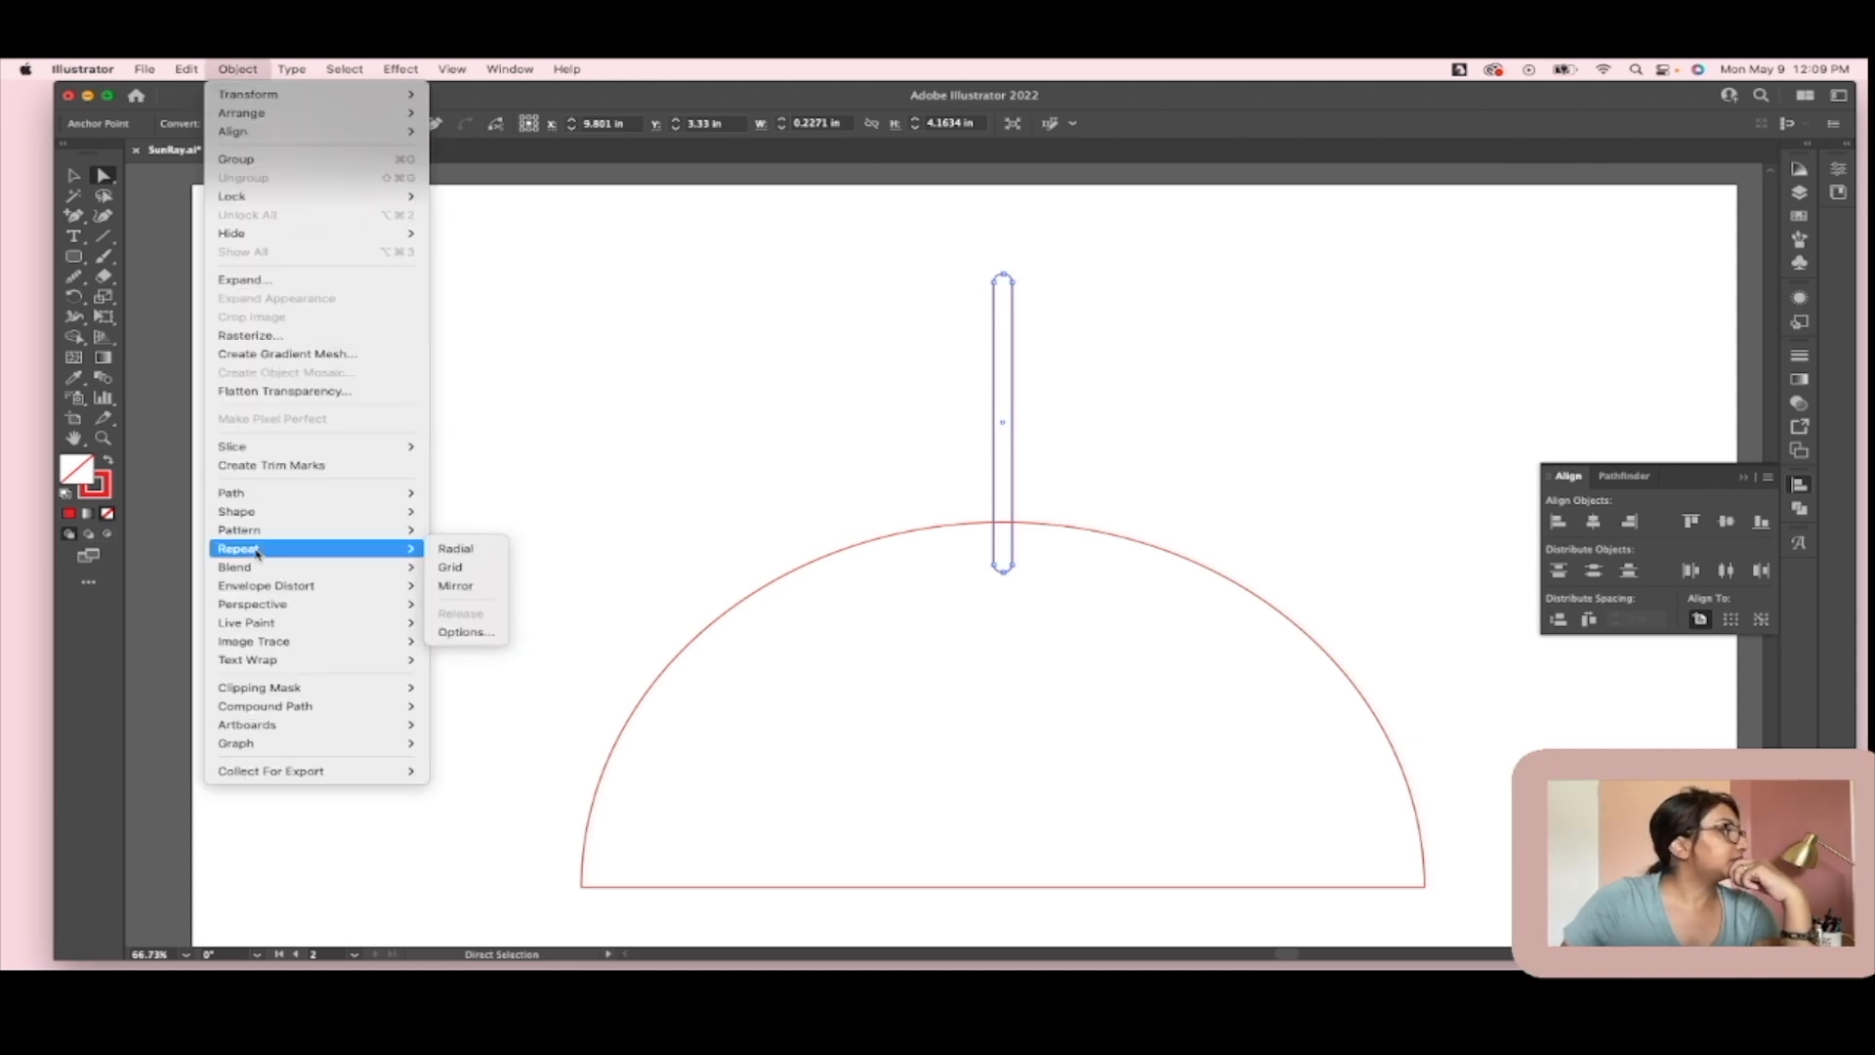
left_click(455, 550)
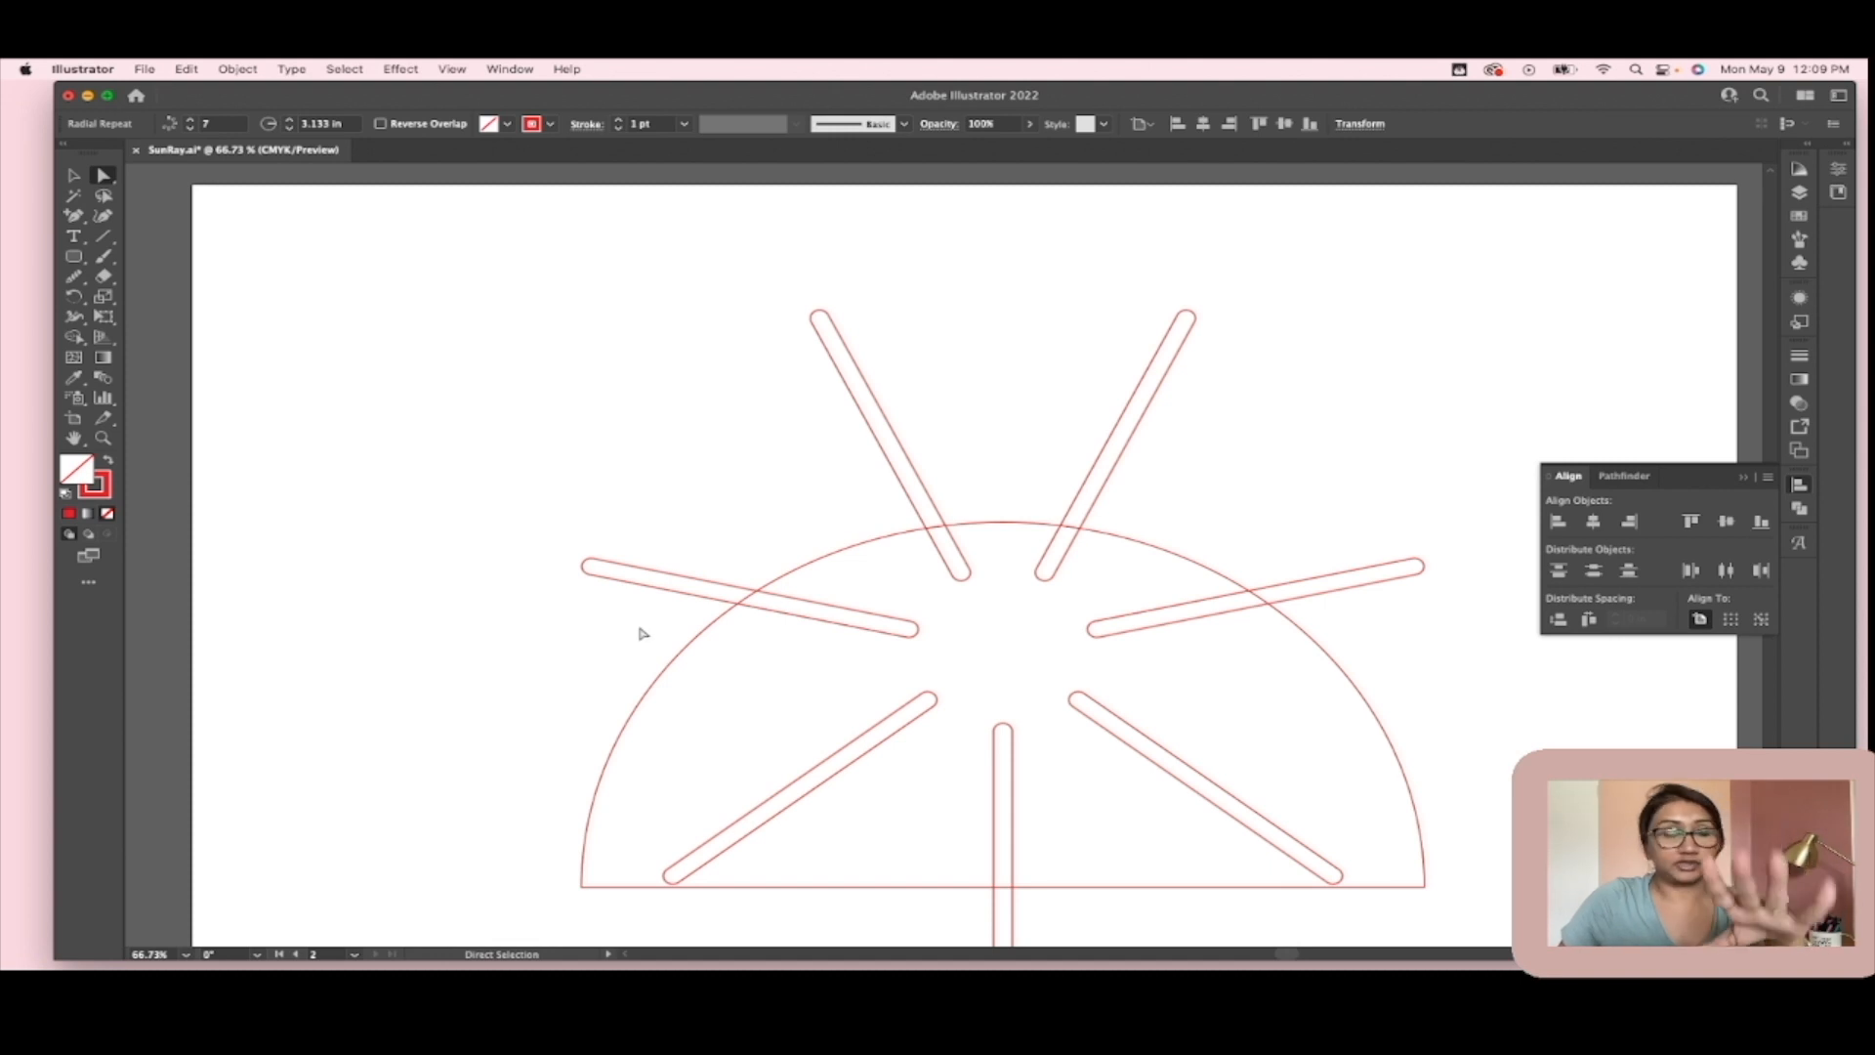
Step: Increase the radial repeat to 17 ray instances
key("v")
left_click(1113, 430)
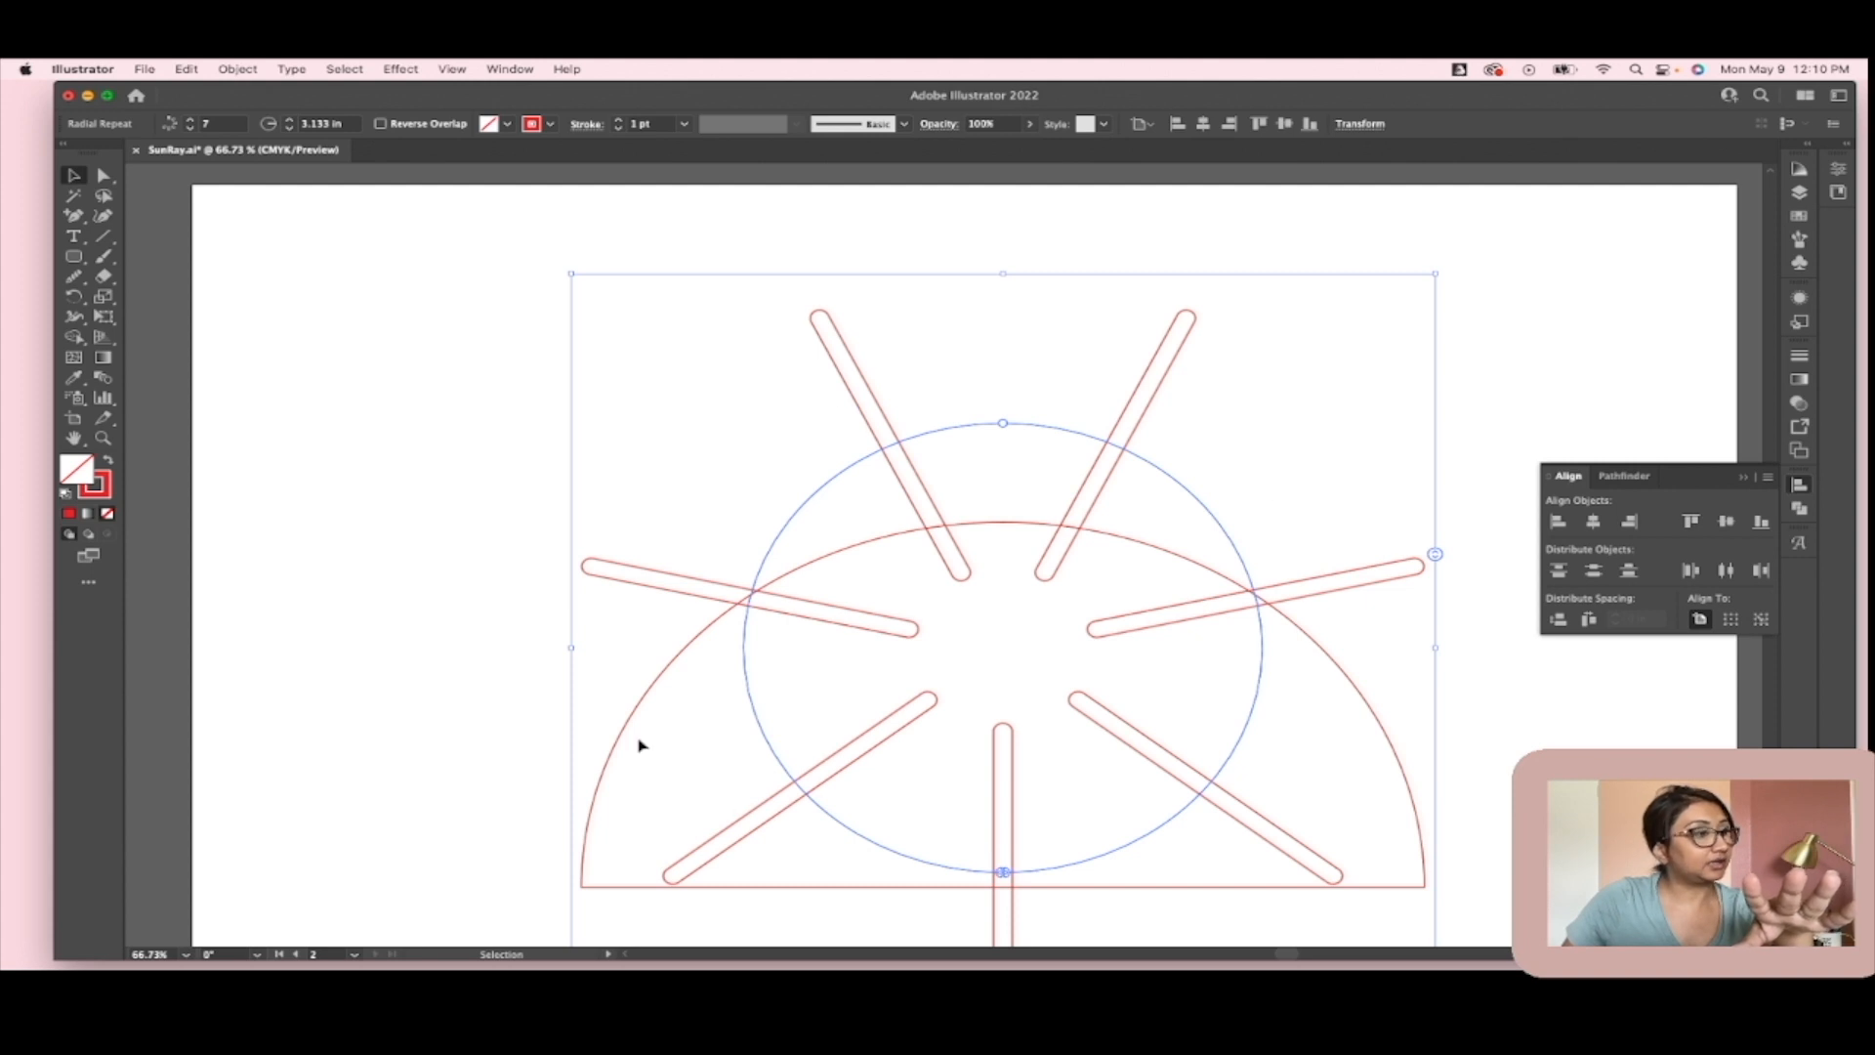
scroll(1113, 598, "down", 3)
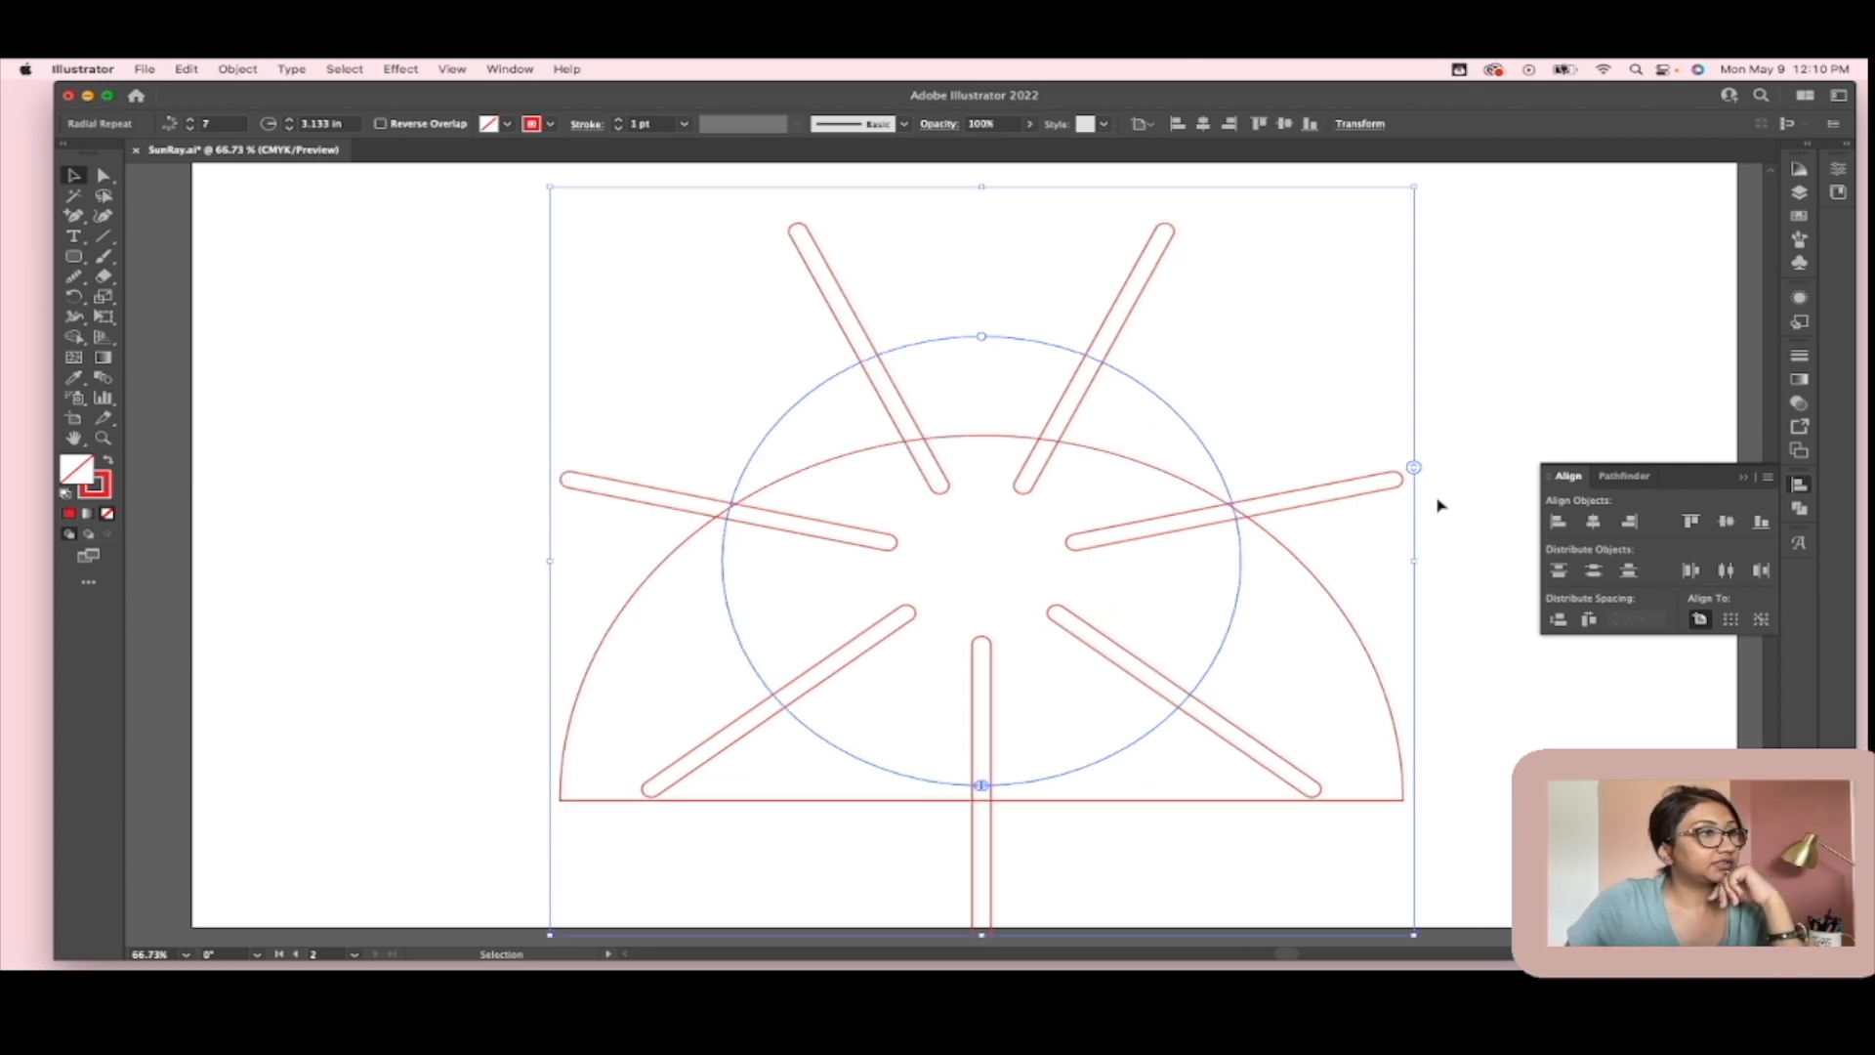
left_click_drag(1414, 469, 1394, 389)
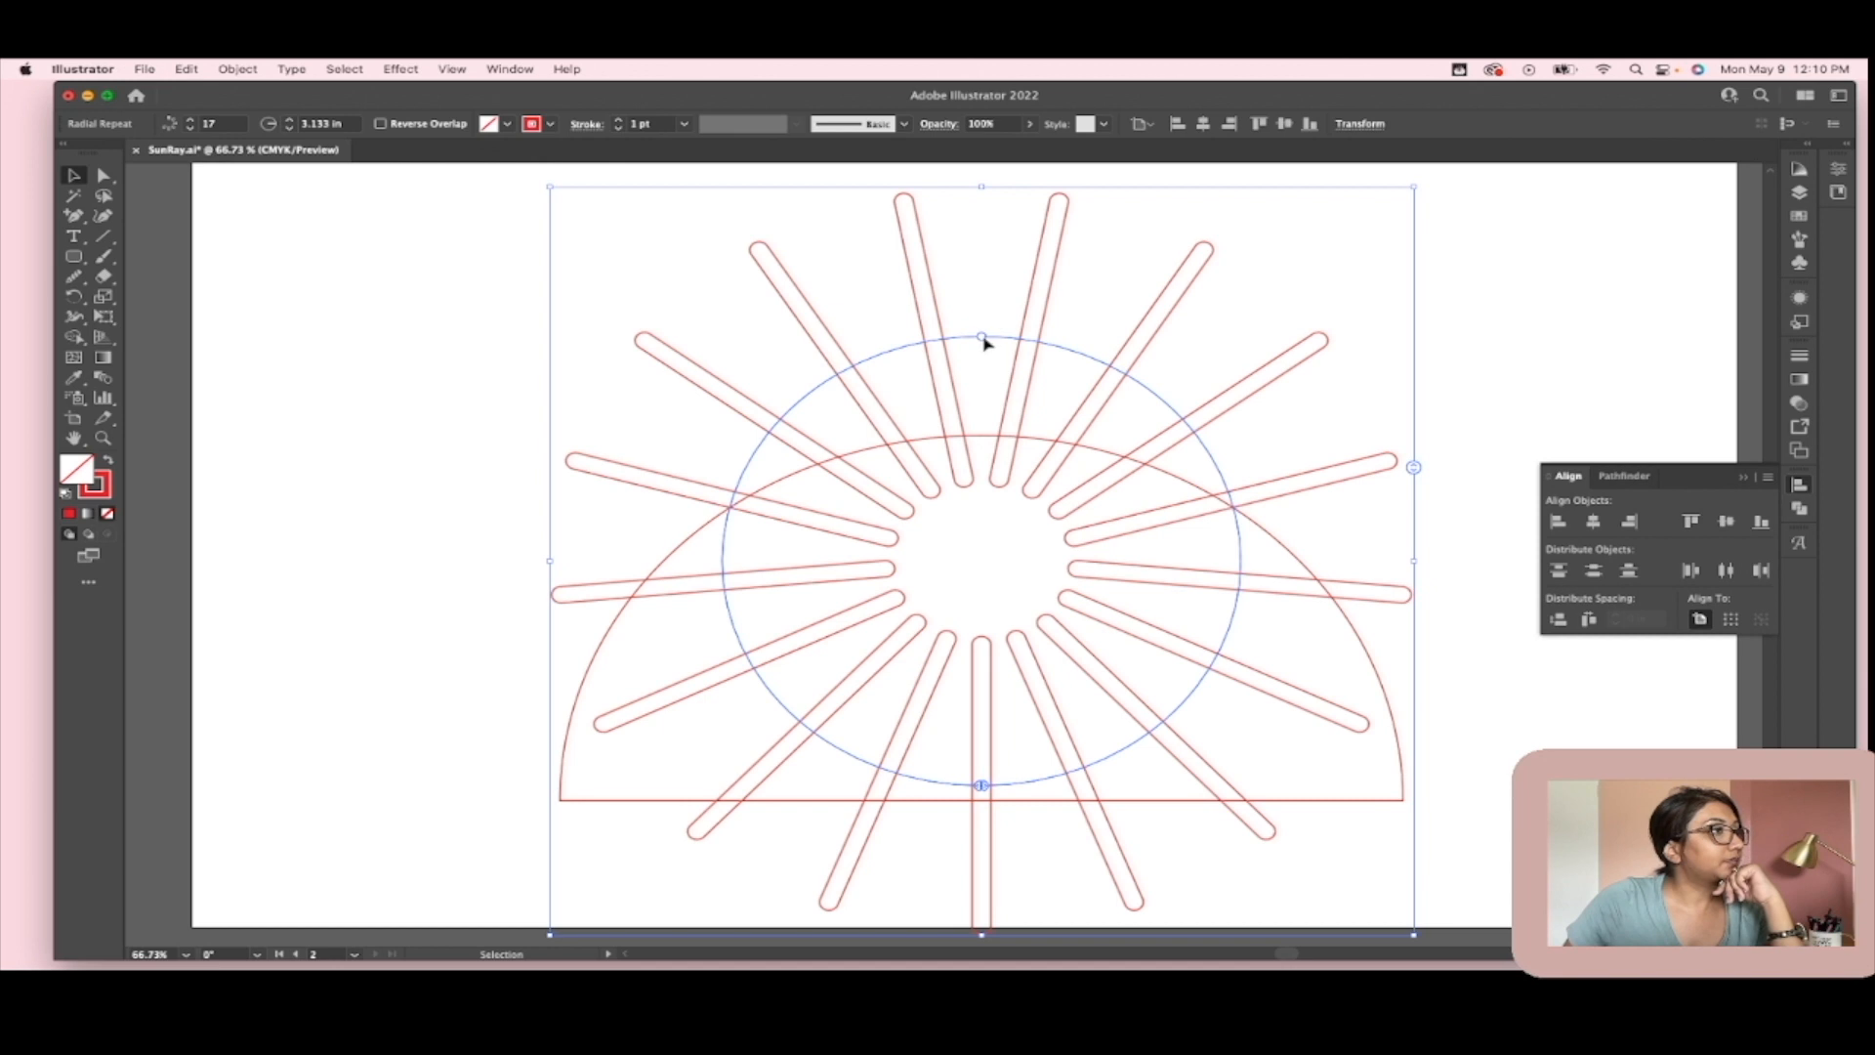
Step: Enlarge the radial repeat's radius to about 5.18 in so the rays spread outward
left_click_drag(982, 338, 1048, 200)
left_click(1155, 410)
scroll(1122, 452, "up", 3)
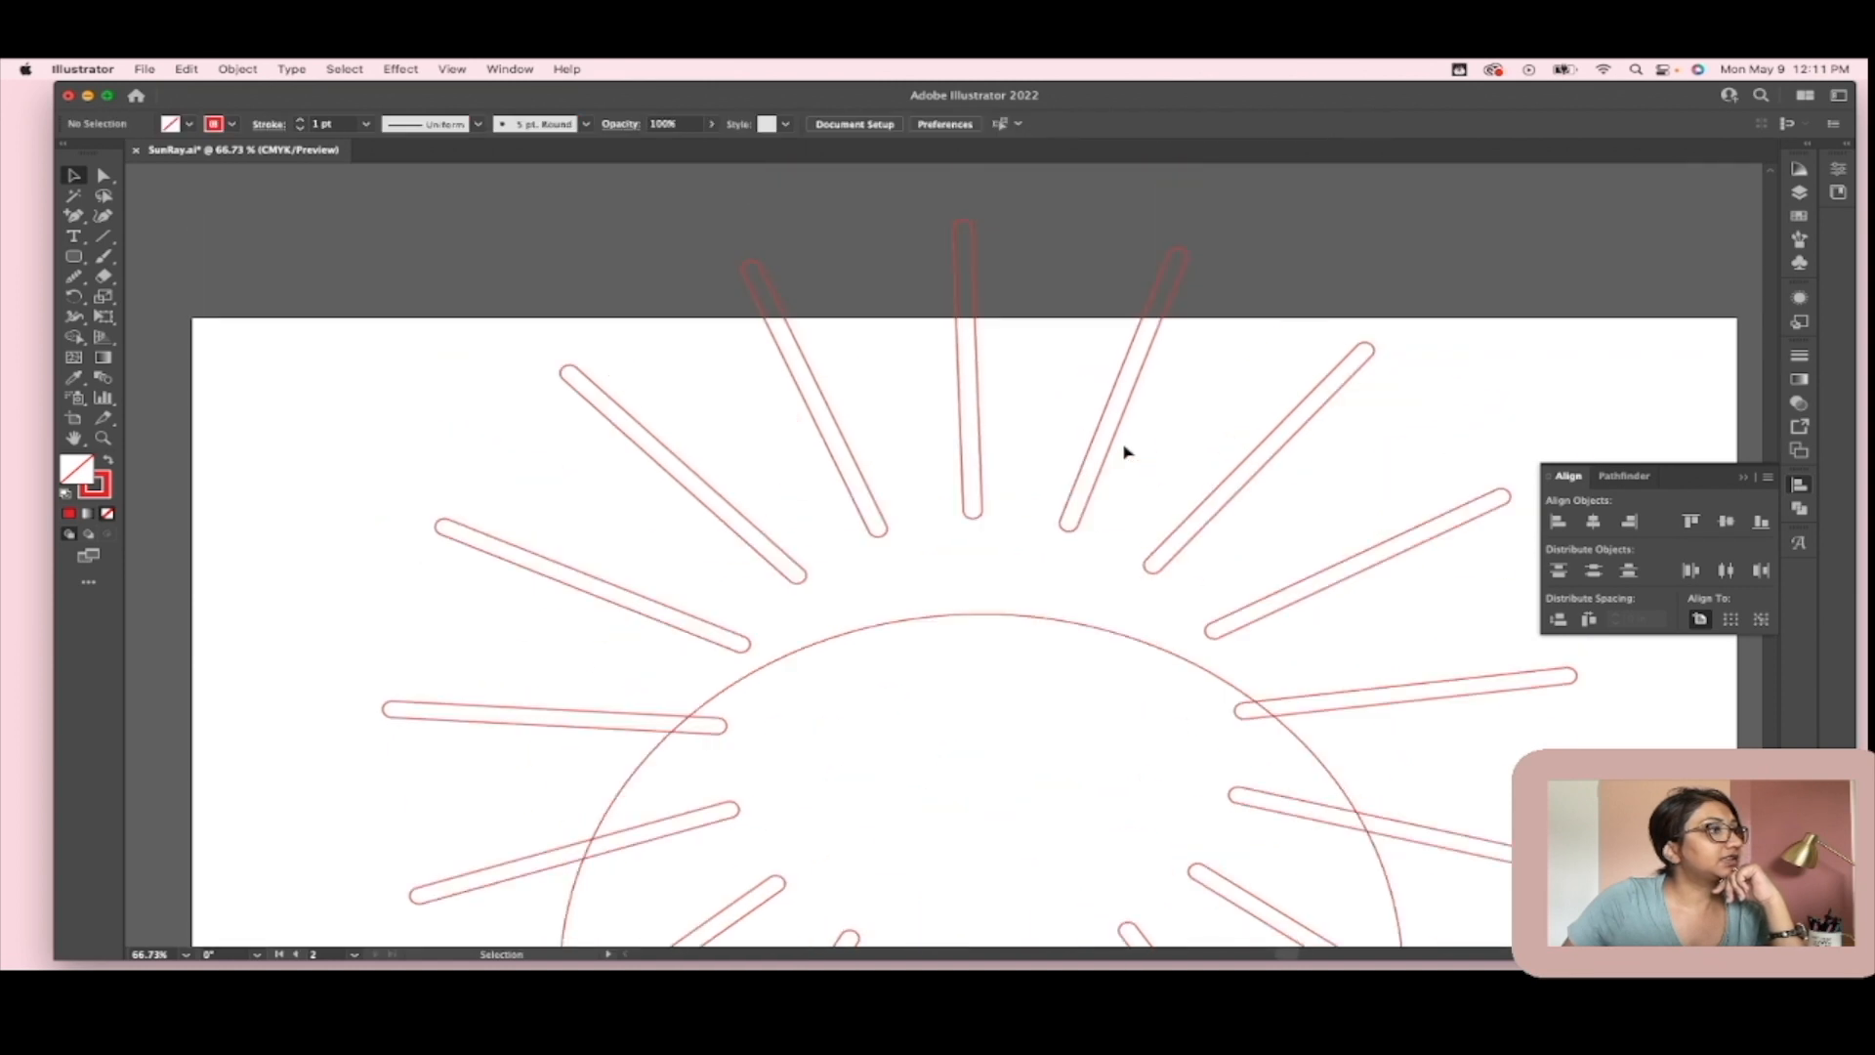
right_click(1123, 480)
left_click(956, 582)
scroll(955, 579, "down", 5)
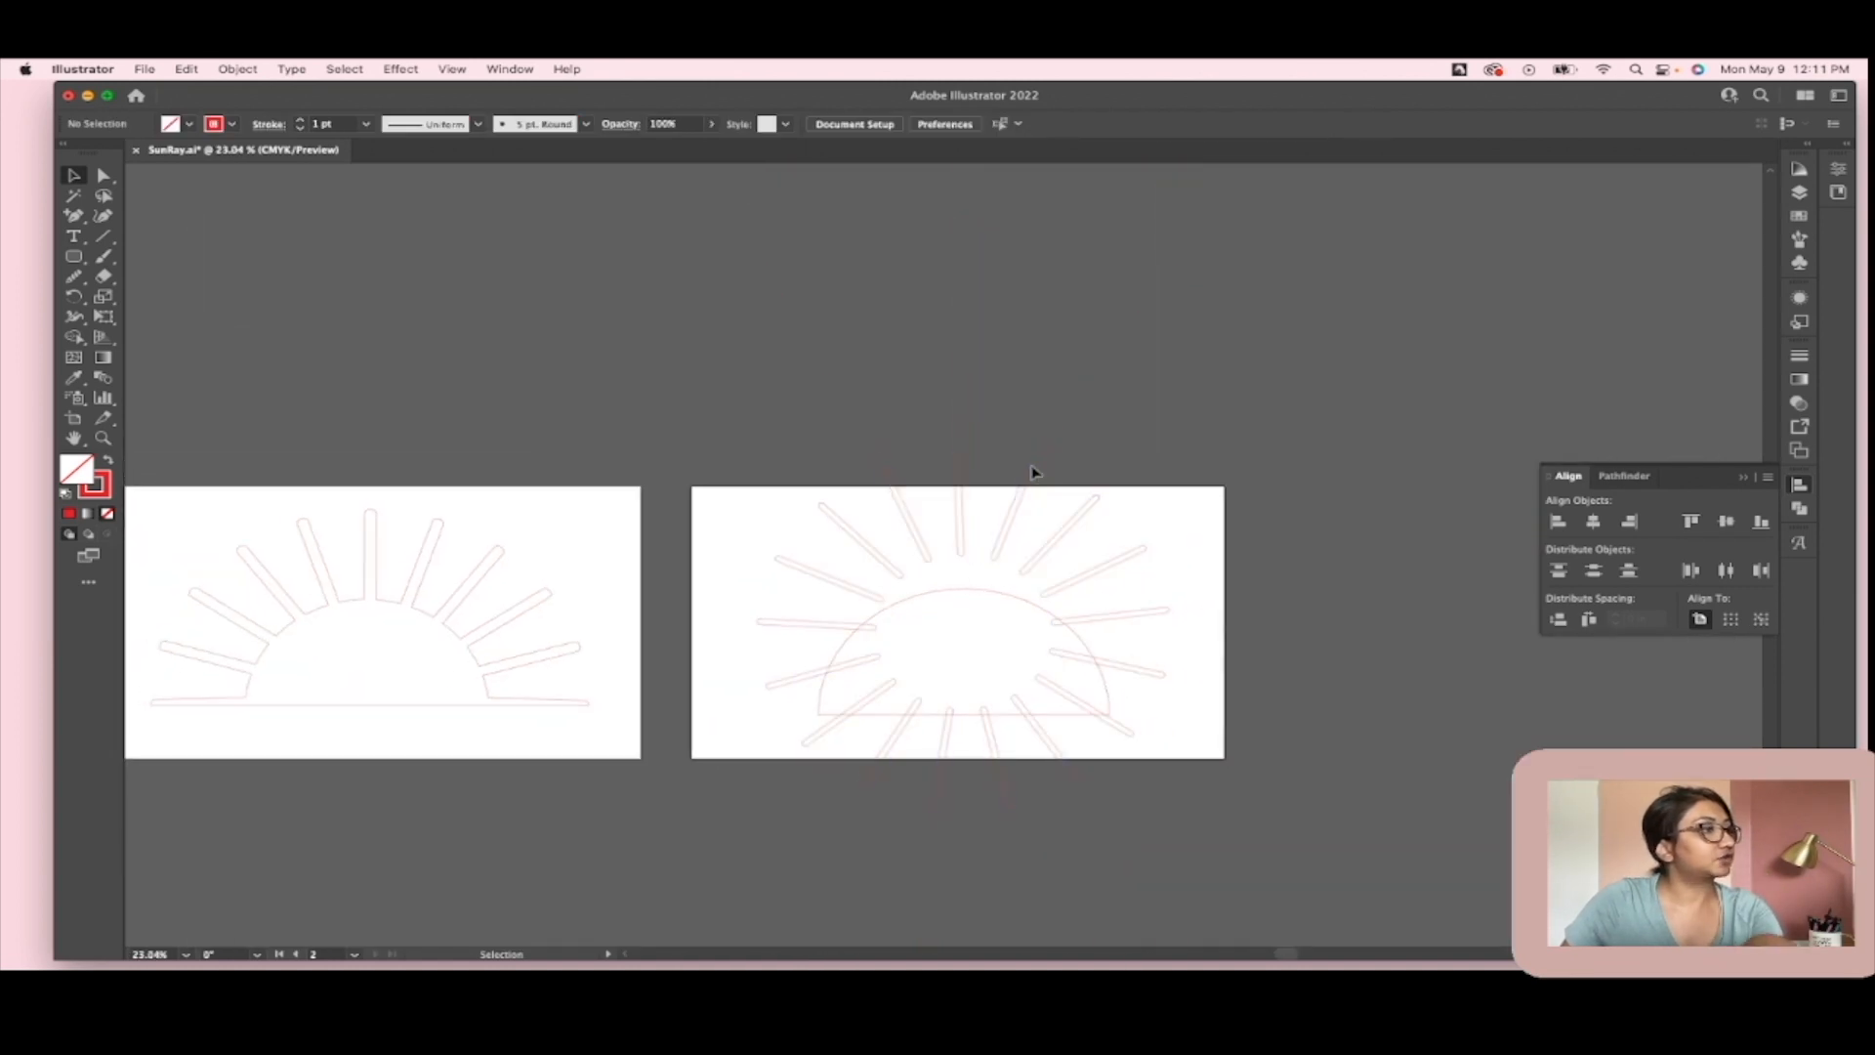
Step: Move the radial repeat down around the semicircle and rotate it slightly clockwise so one ray points straight up
left_click_drag(1034, 474, 1031, 542)
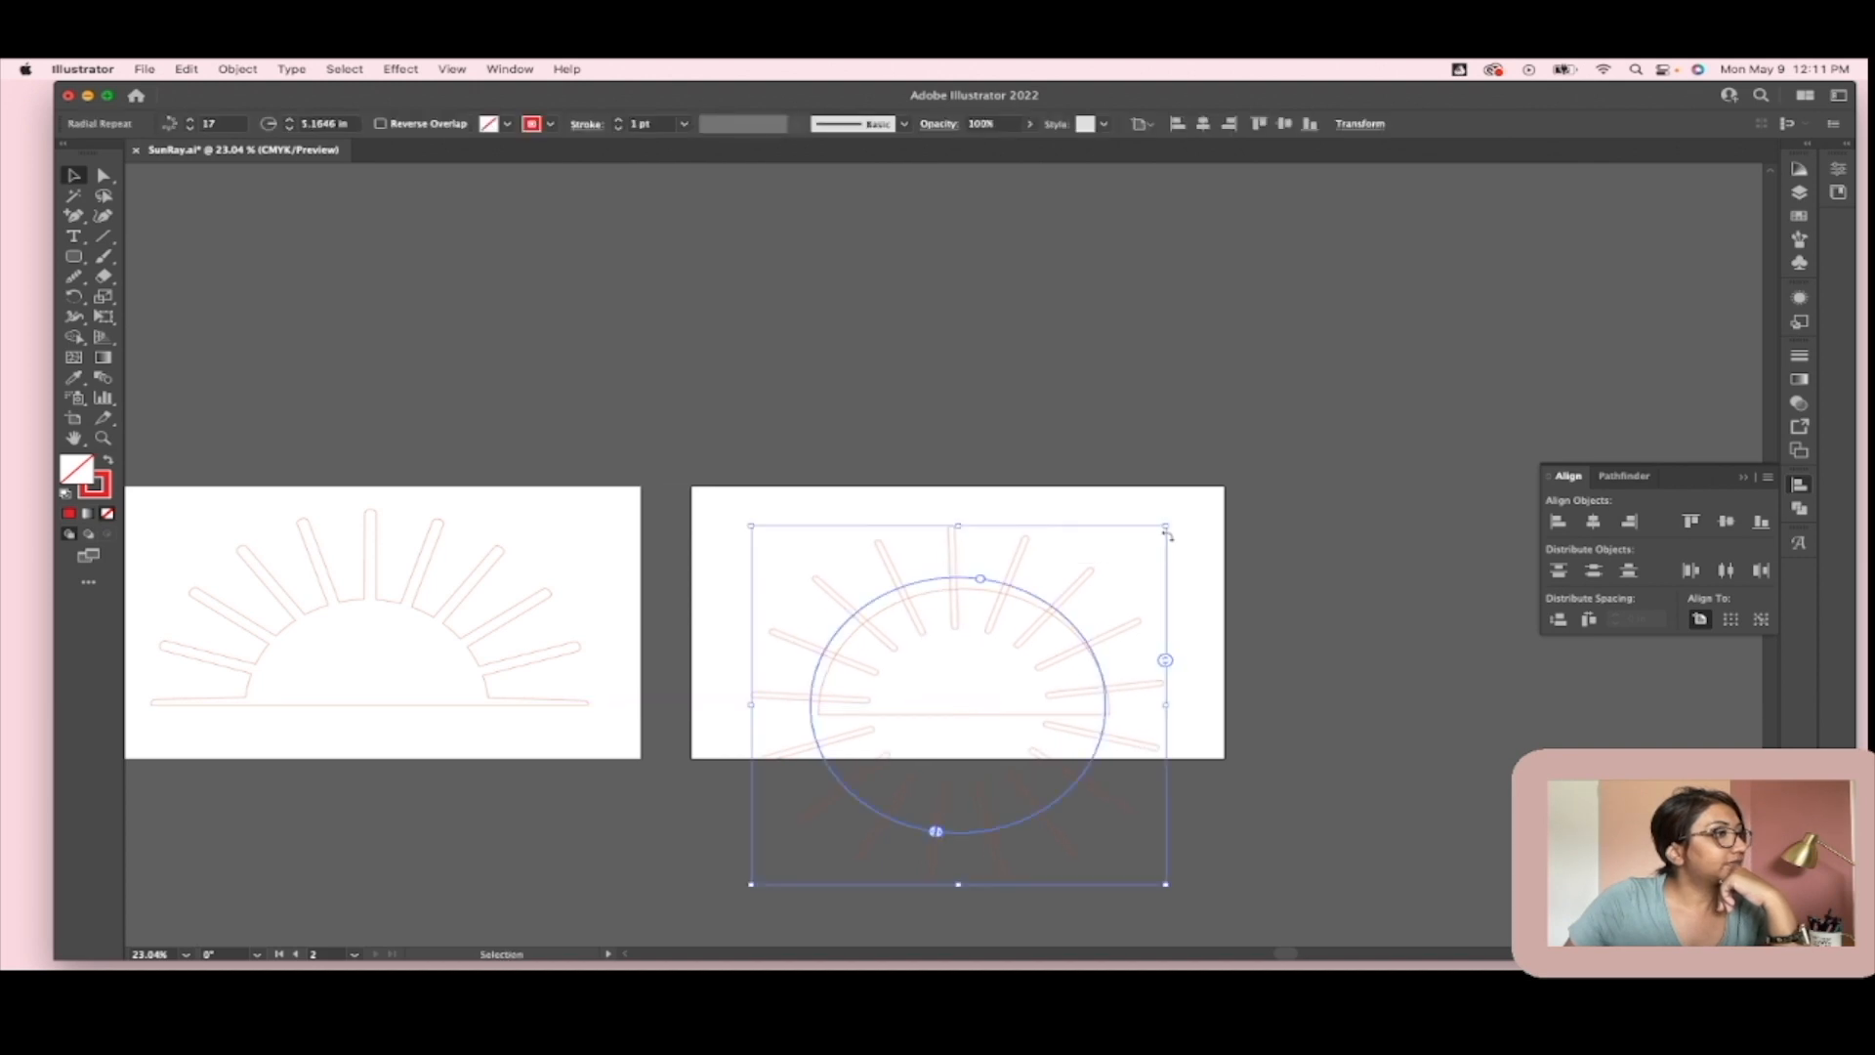
left_click_drag(1176, 524, 1181, 536)
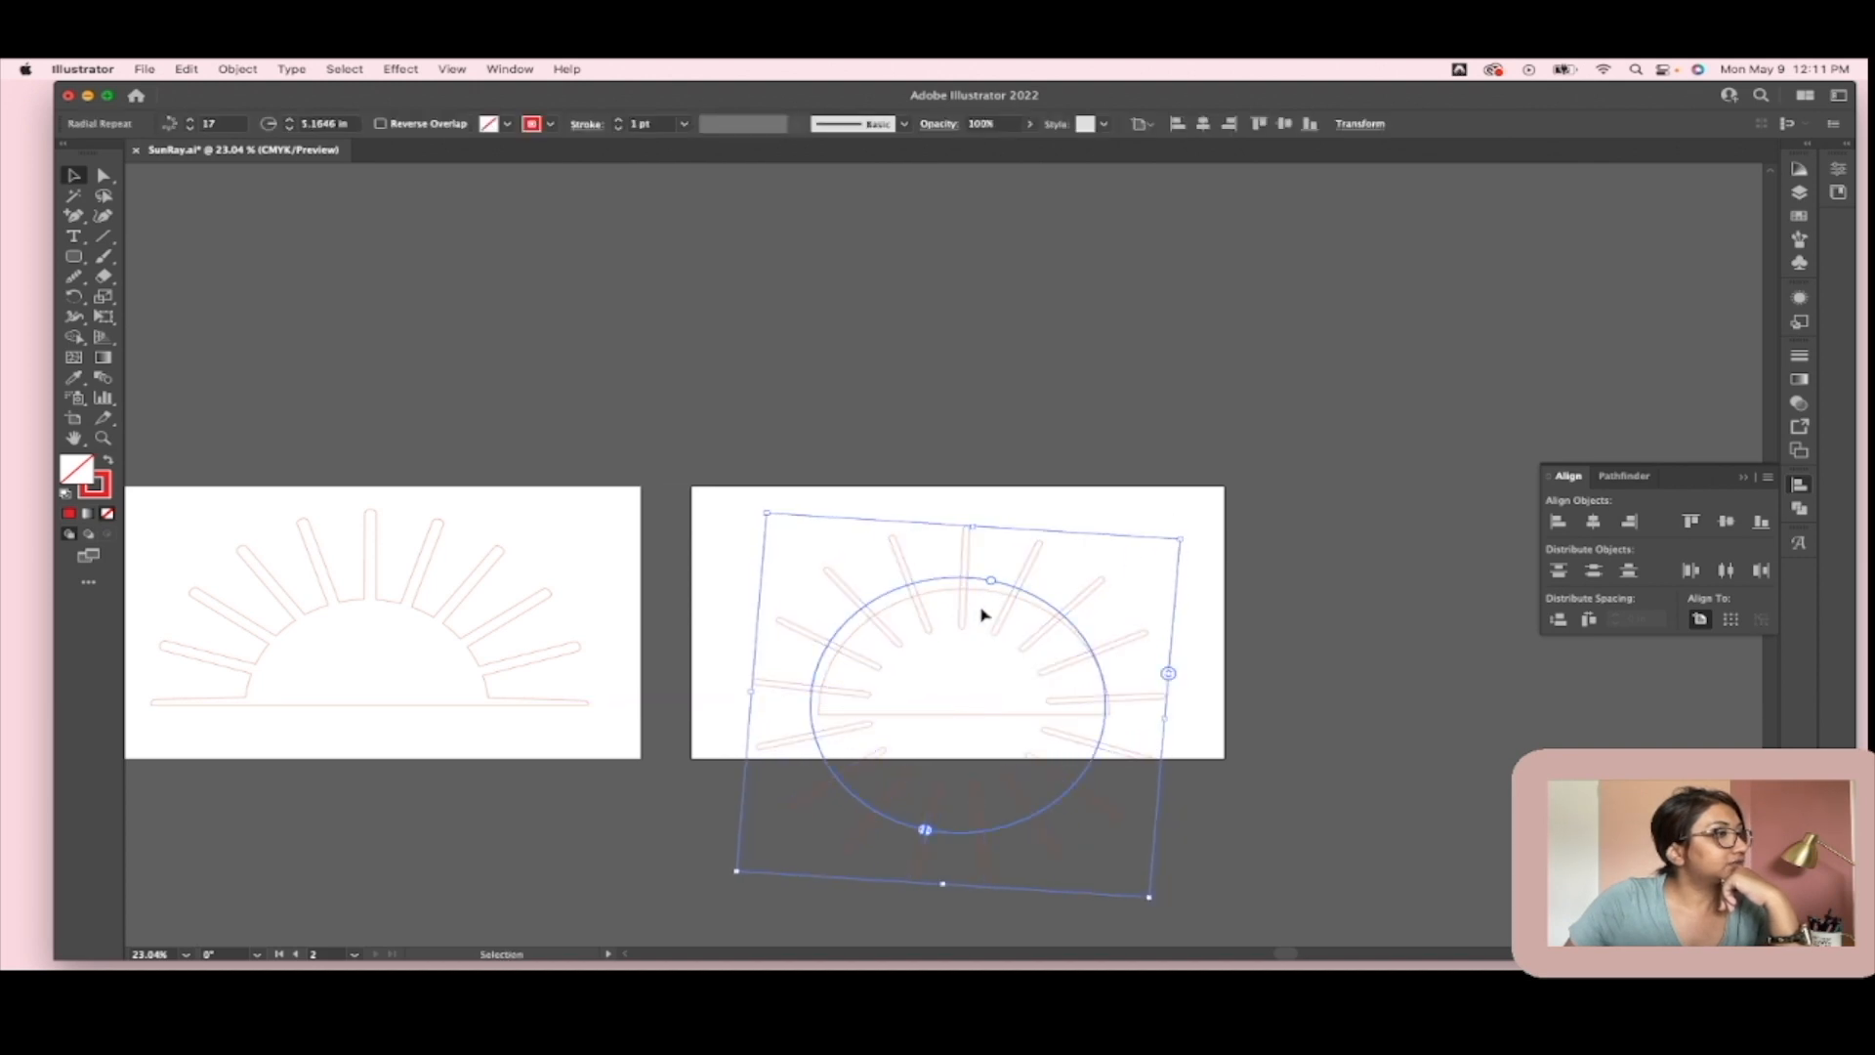
Step: Reduce the radial repeat to 14 ray instances
left_click_drag(1006, 615, 1006, 616)
left_click_drag(1169, 674, 1169, 708)
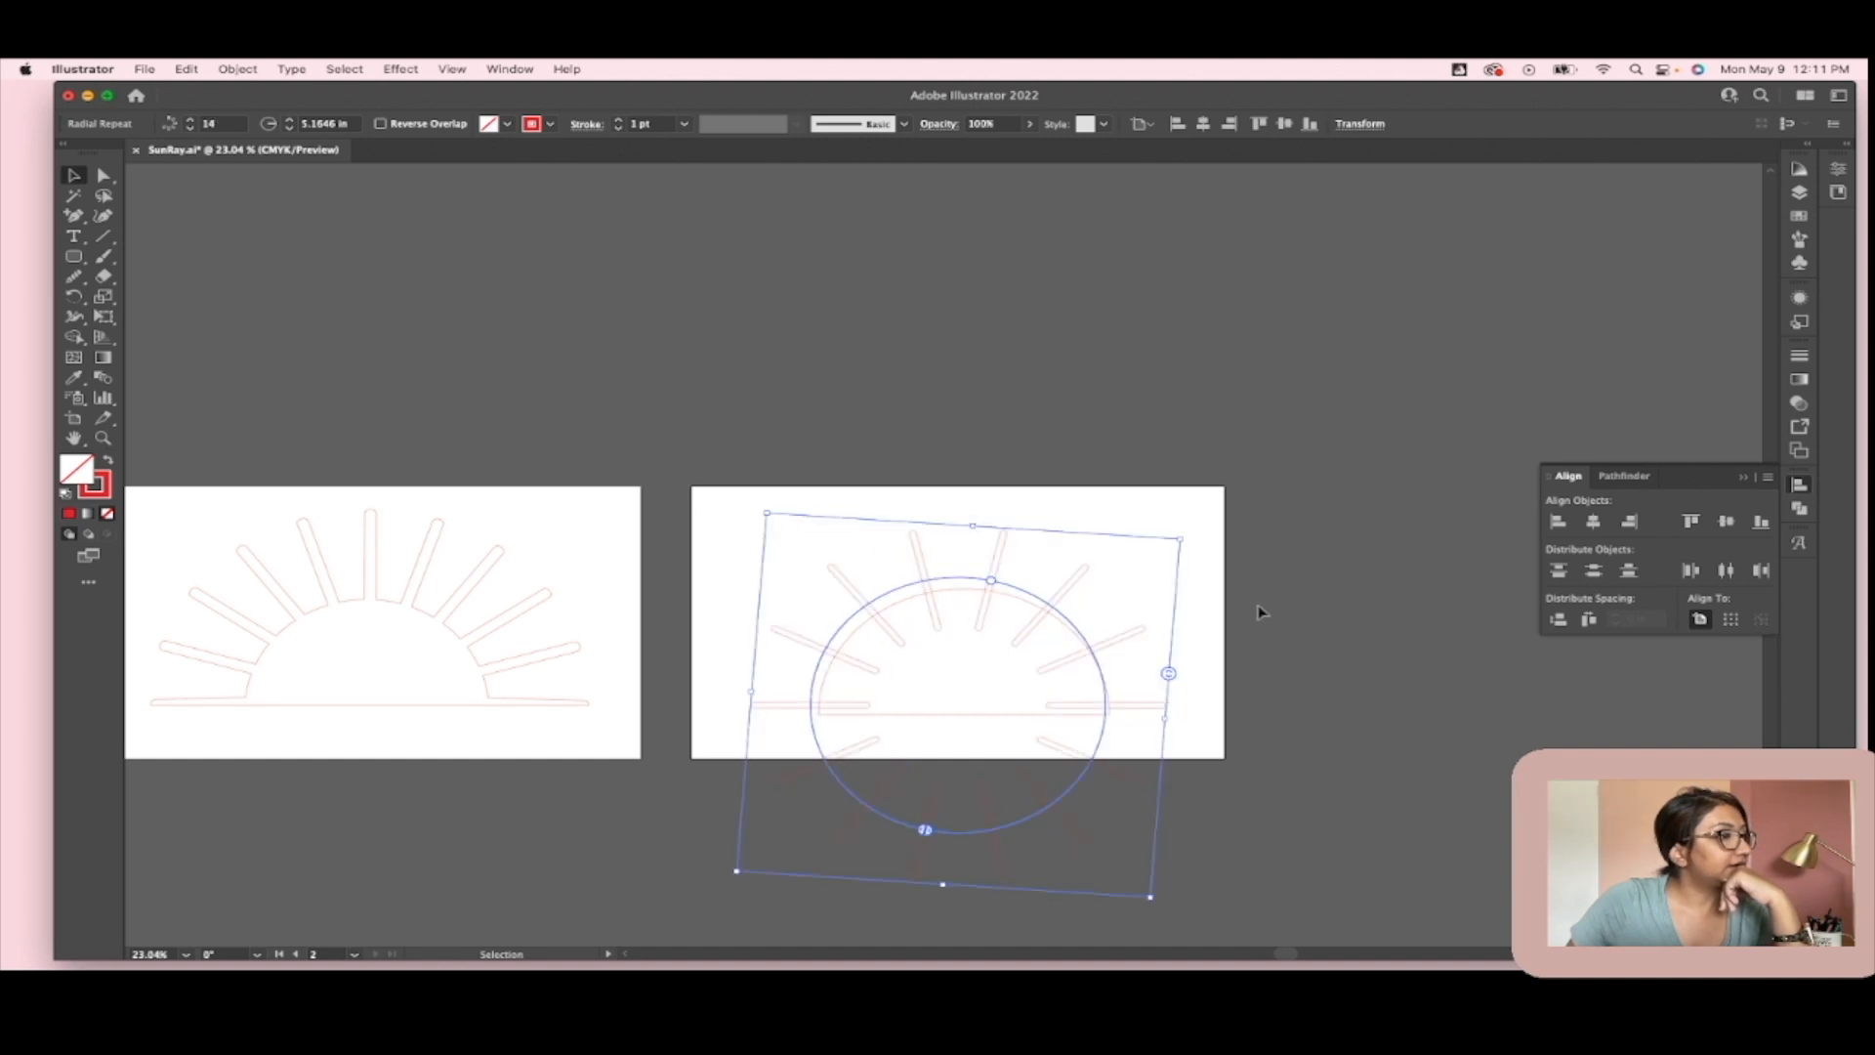
left_click(1260, 611)
left_click(1110, 714)
left_click(1091, 726)
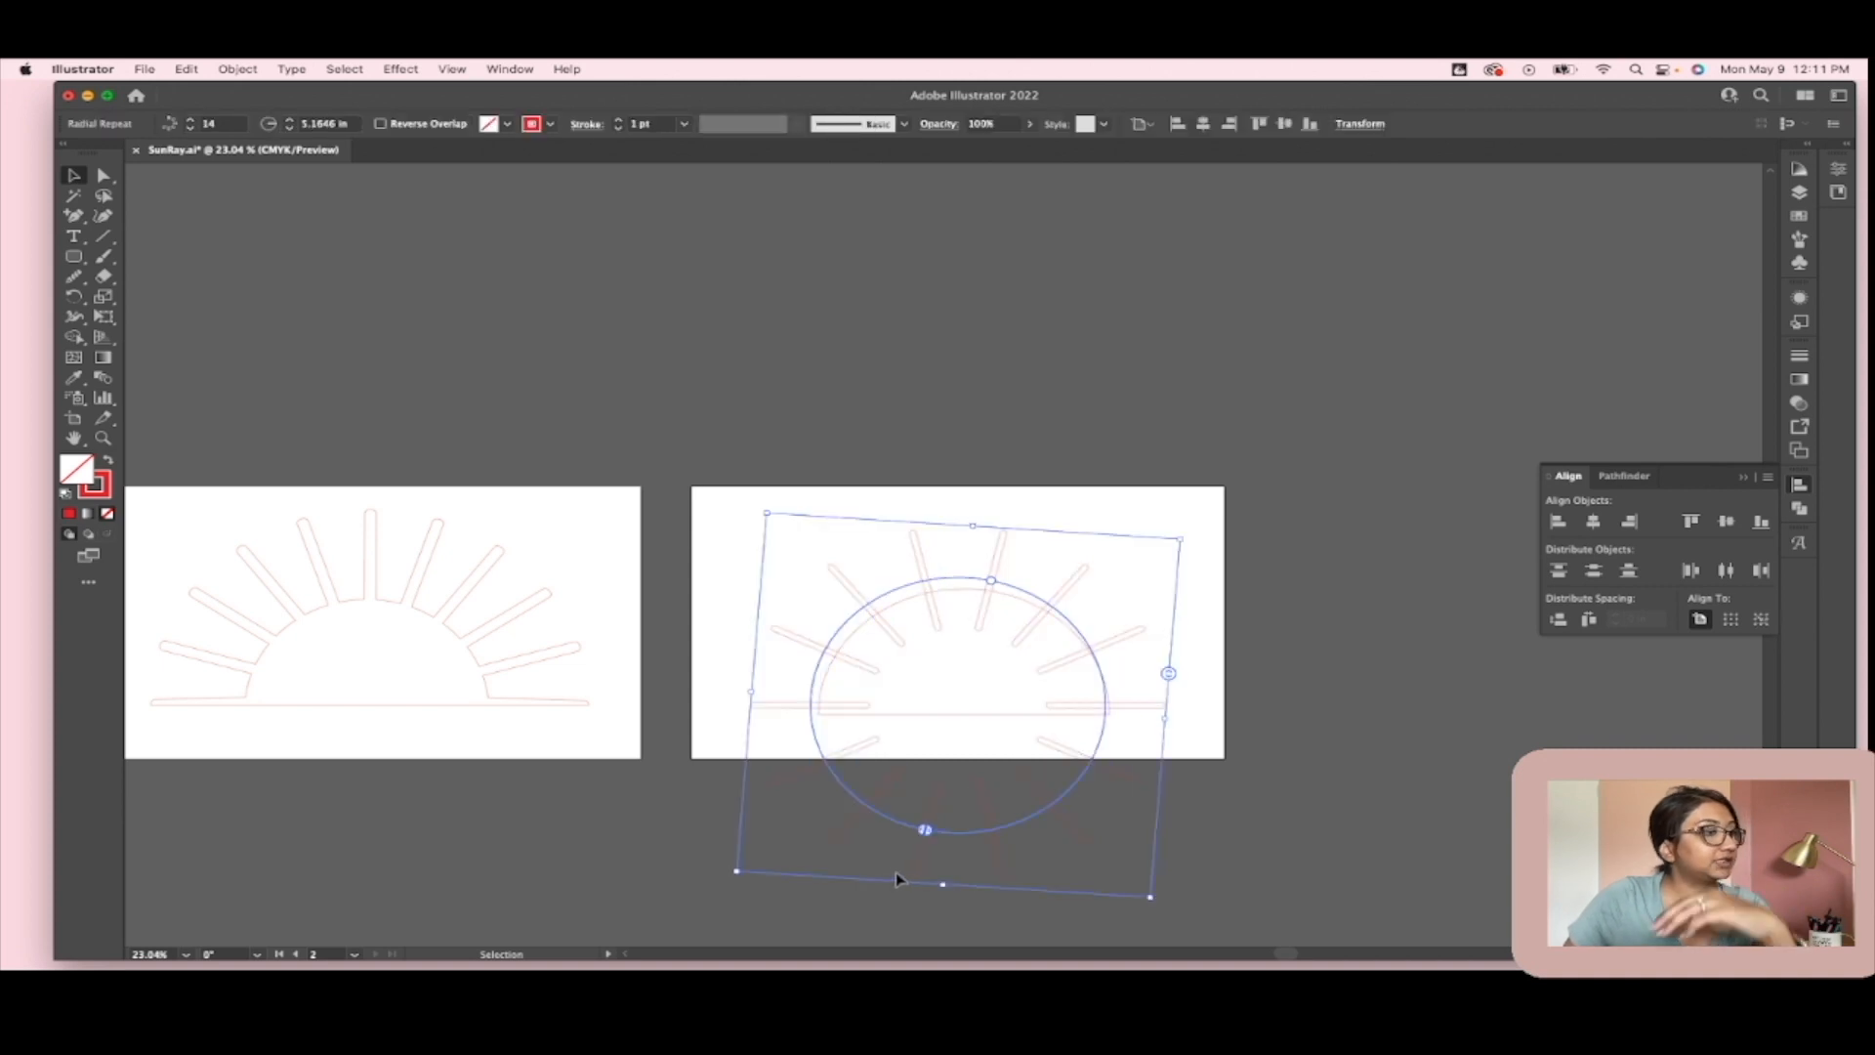
Step: Trim the radial repeat's arc from both ends to the upper half, hiding the rays below the two horizontal ones
scroll(918, 860, "up", 6)
scroll(932, 839, "up", 1)
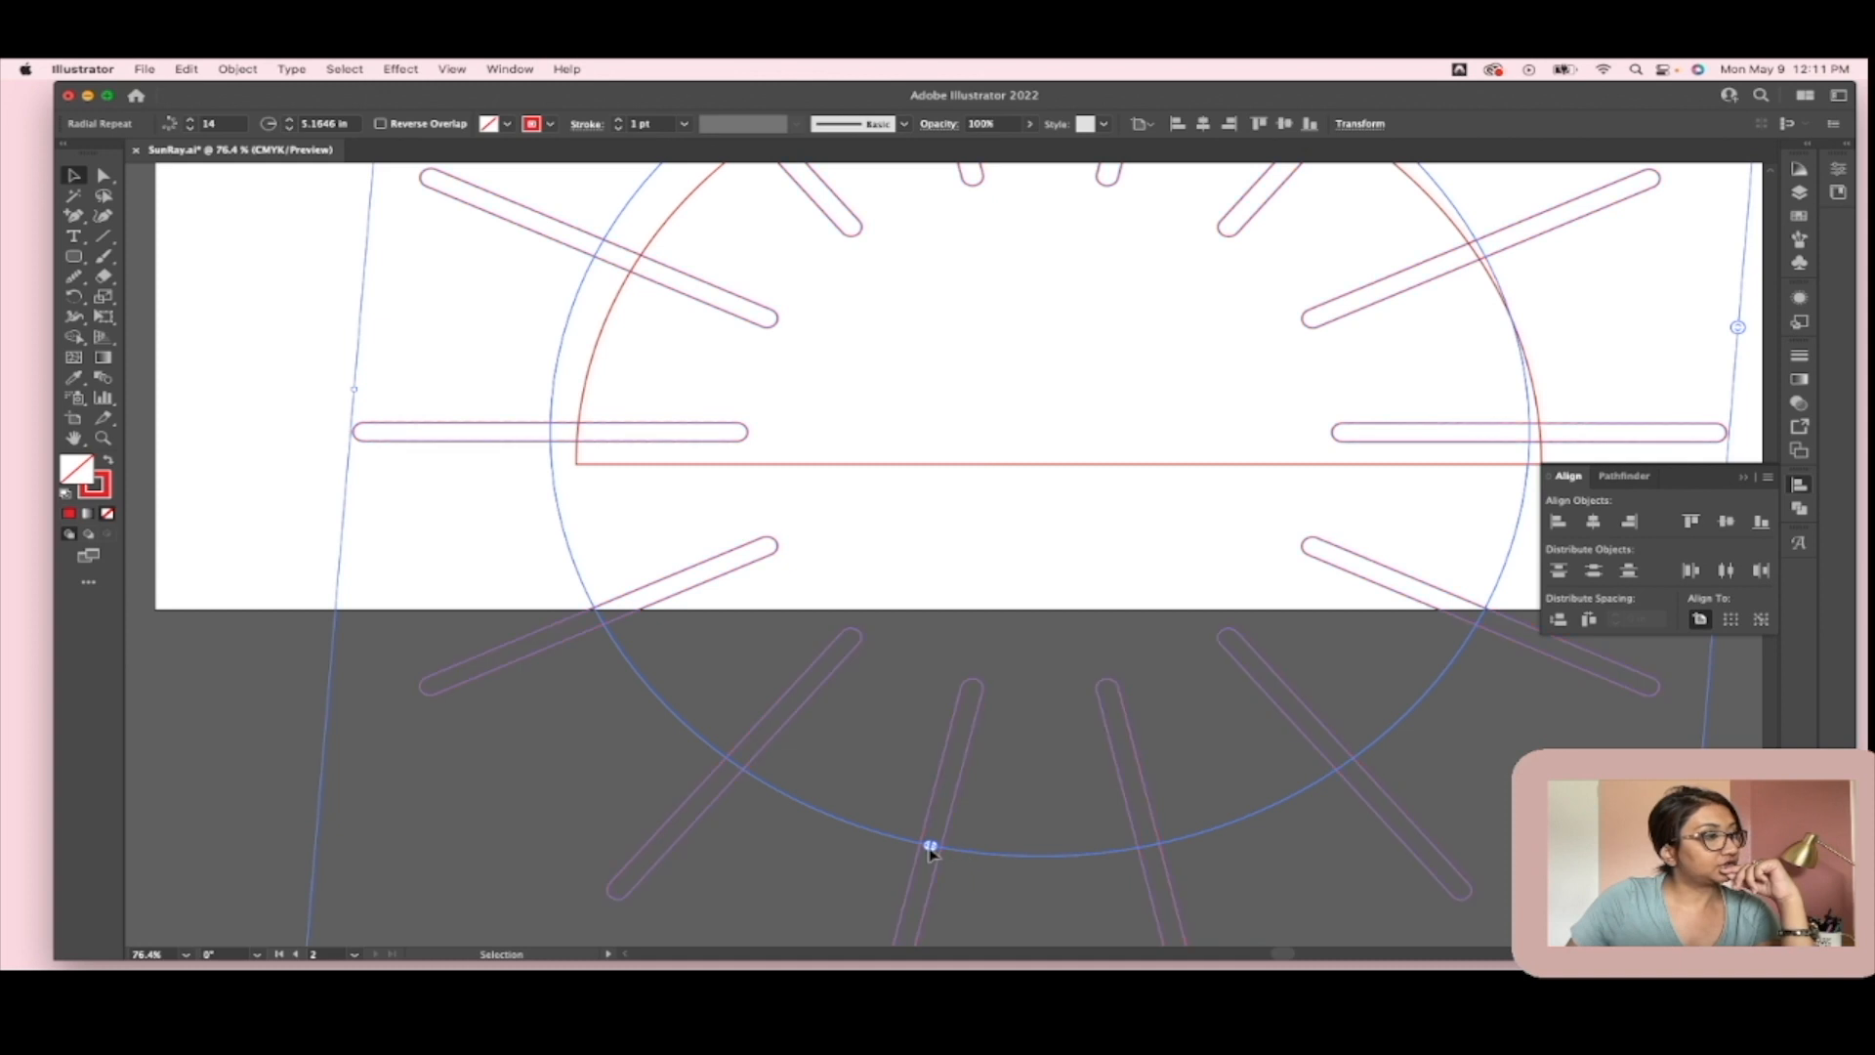
left_click_drag(933, 850, 1527, 509)
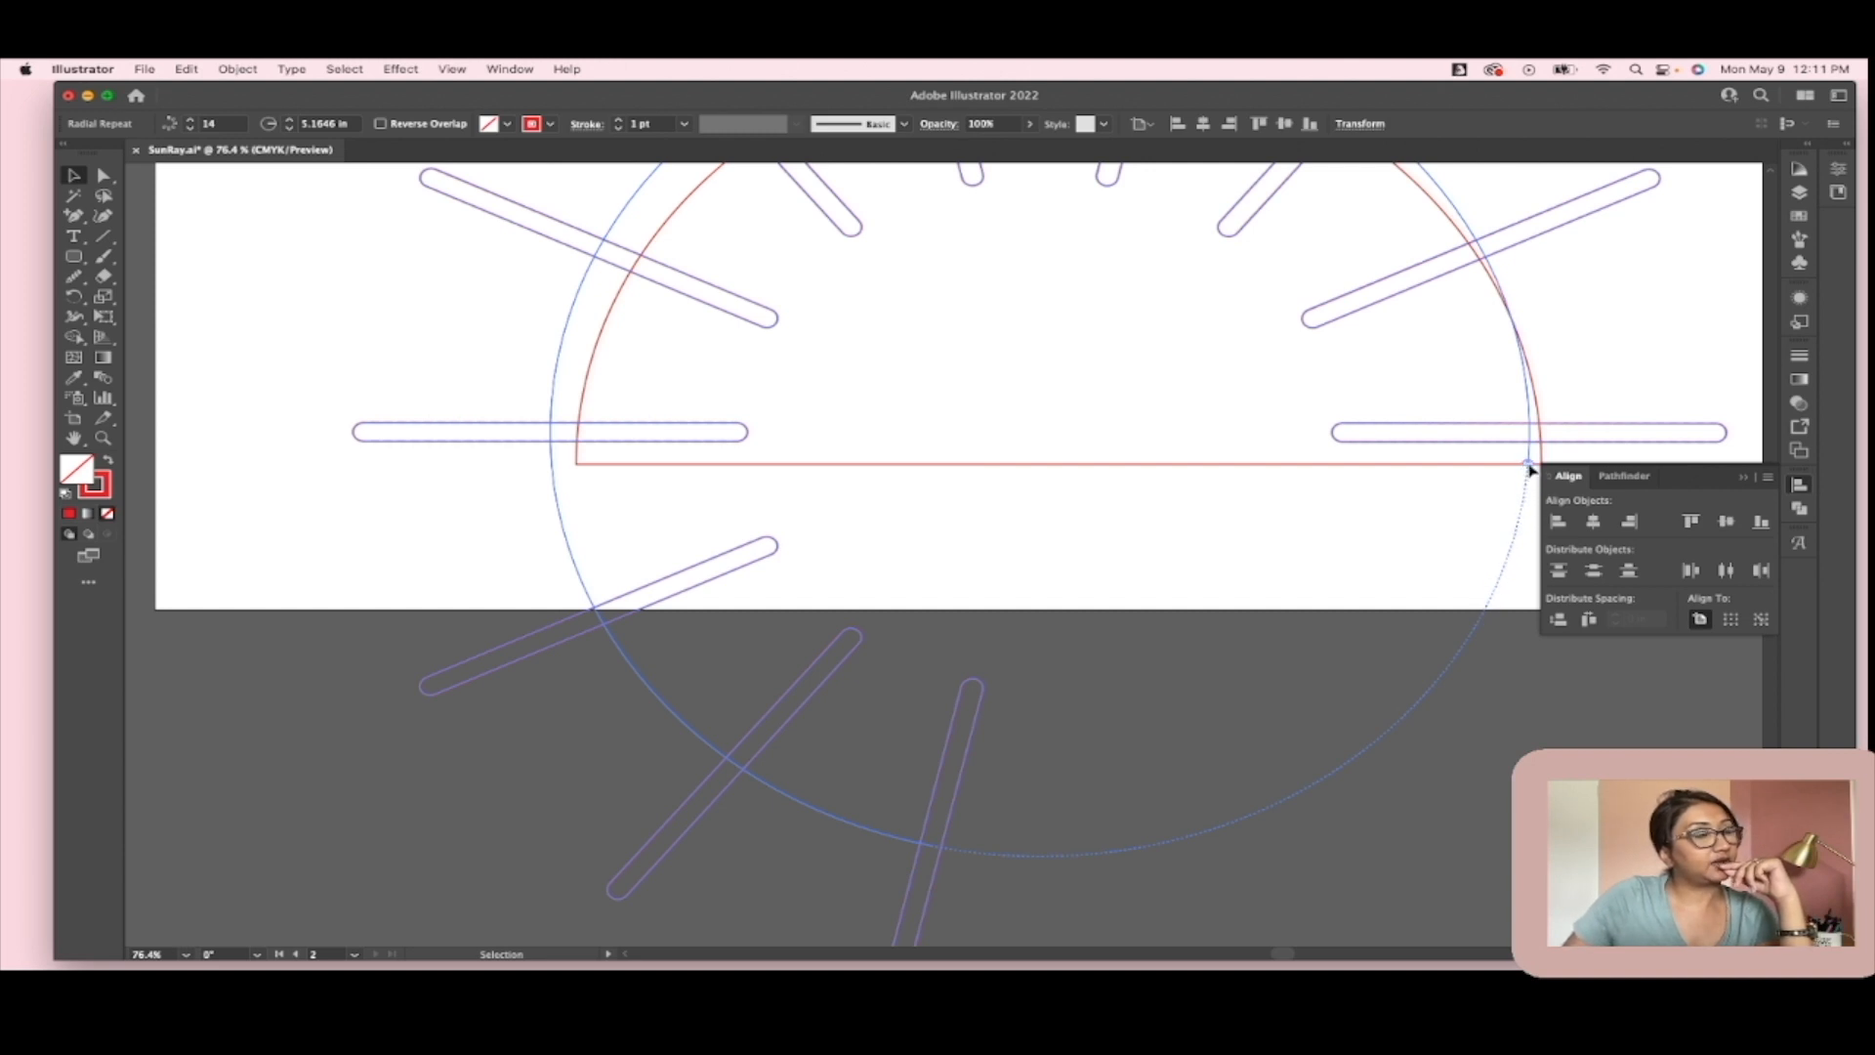
left_click_drag(929, 845, 561, 480)
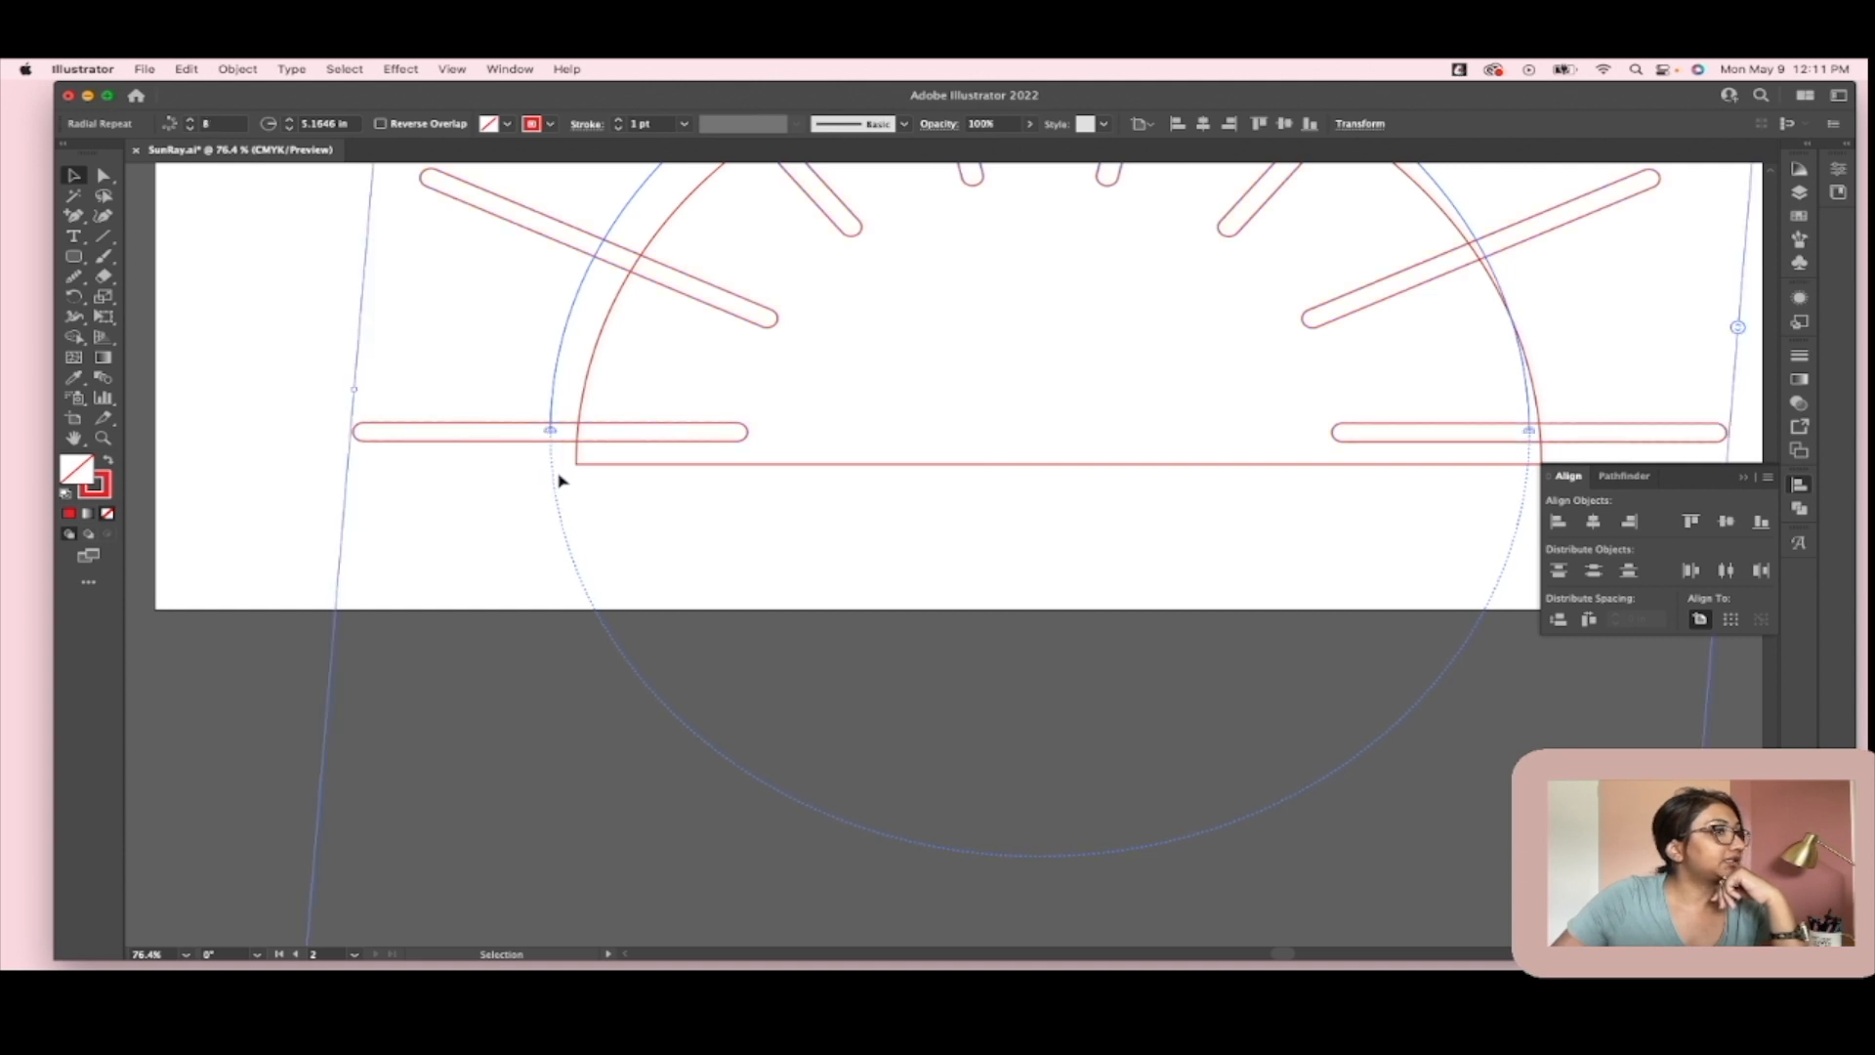
scroll(1281, 688, "up", 2)
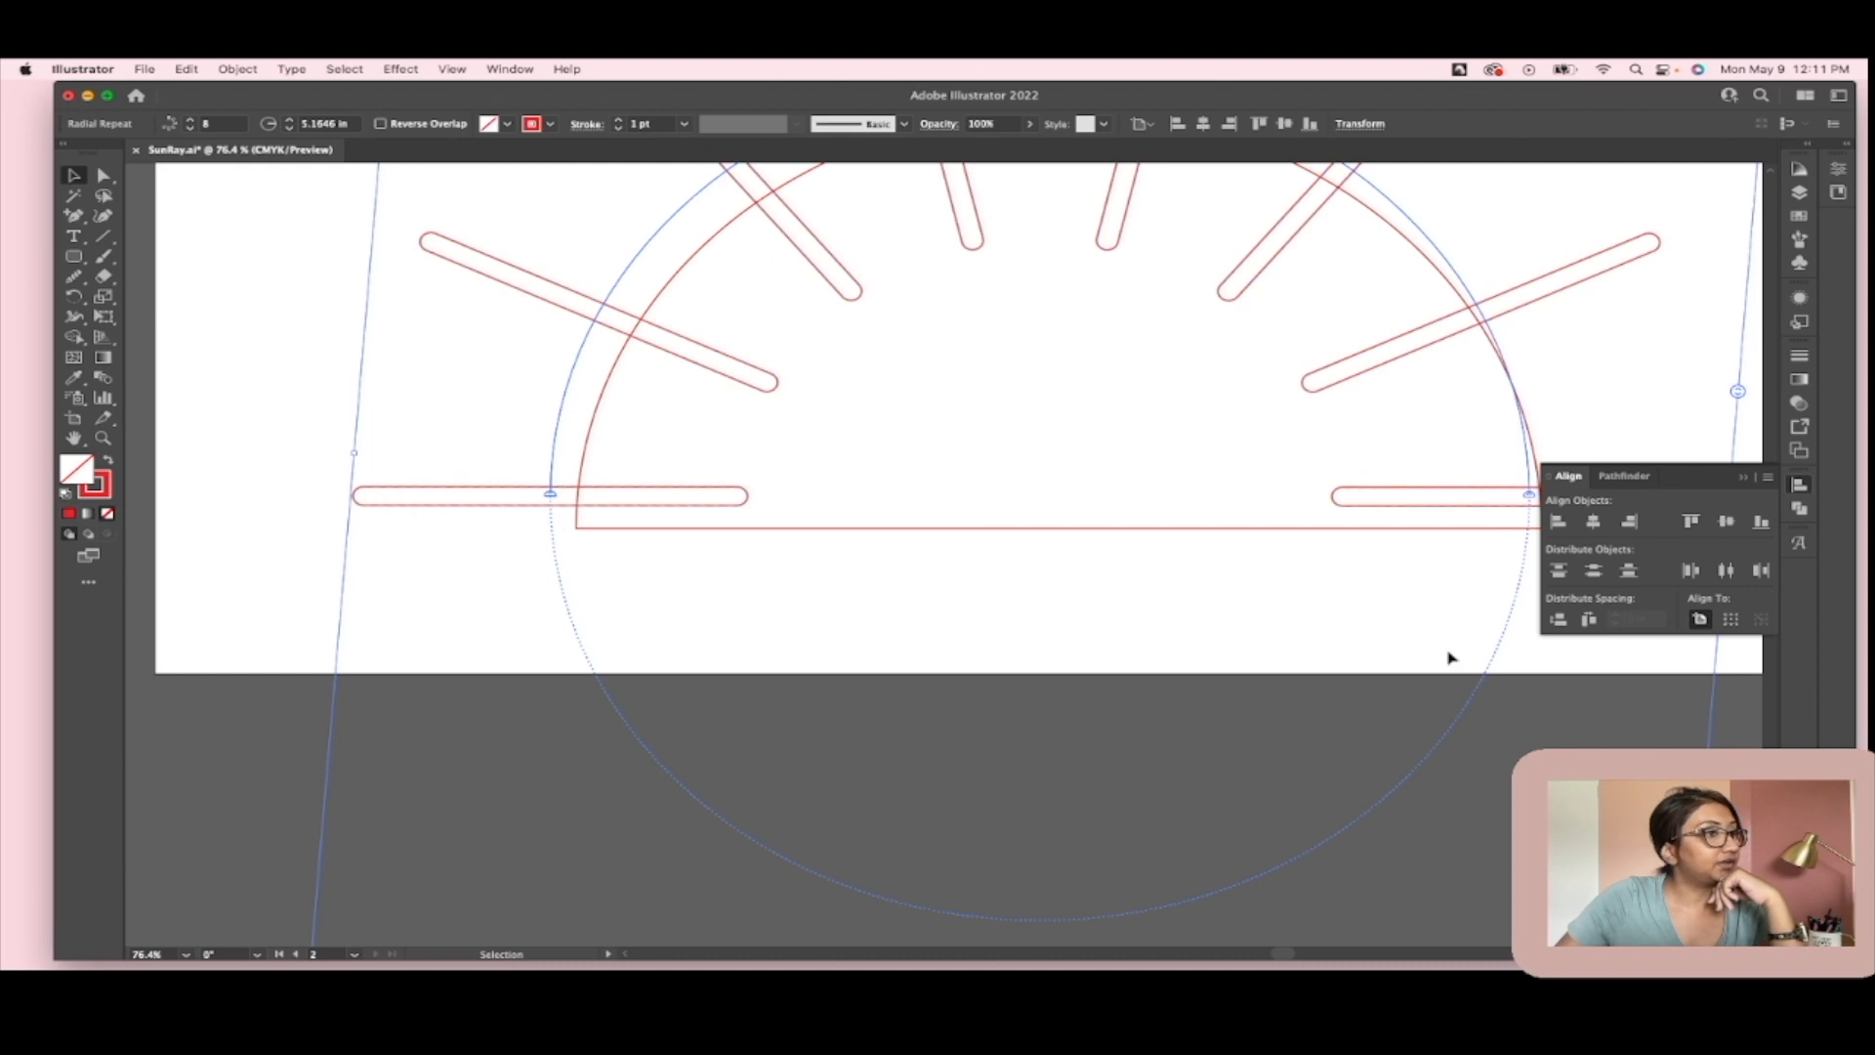
scroll(633, 578, "up", 5)
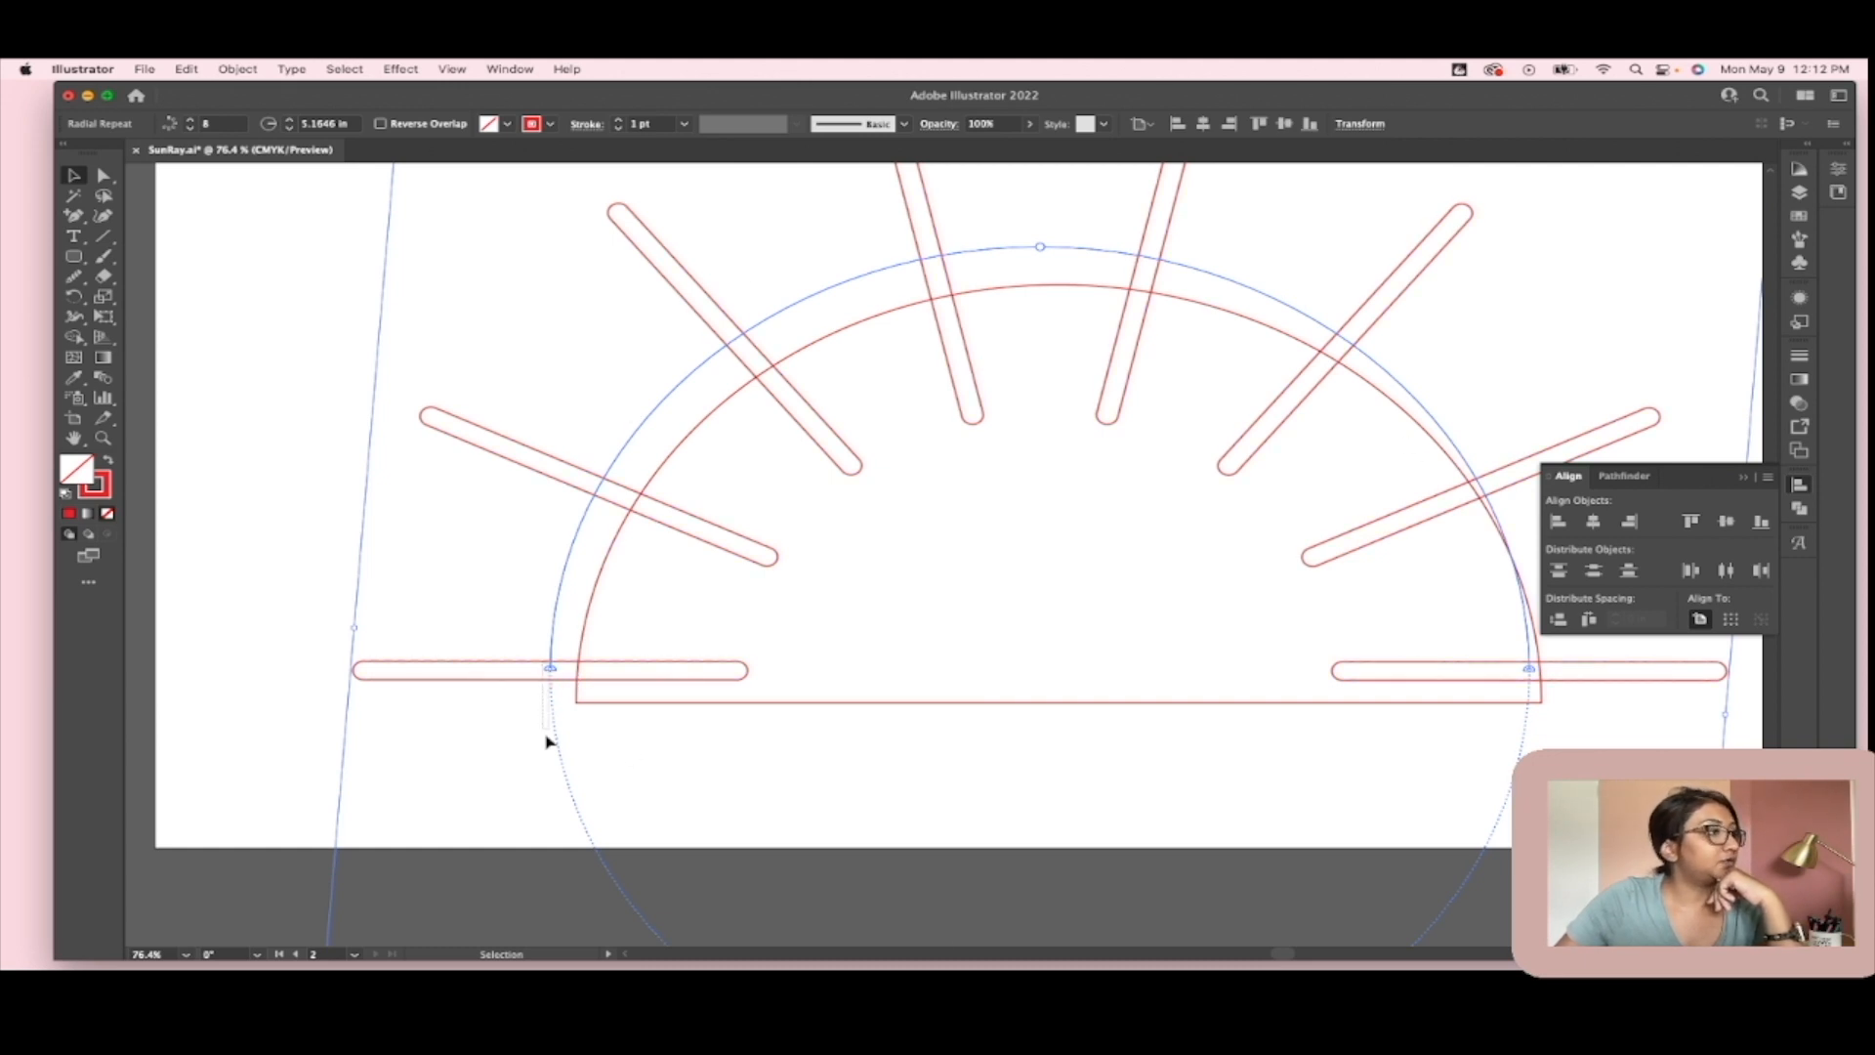
Step: Extend one end of the repeat's visible arc below its horizontal ray, and trim it back to that ray
left_click_drag(553, 672, 727, 933)
scroll(845, 768, "down", 5)
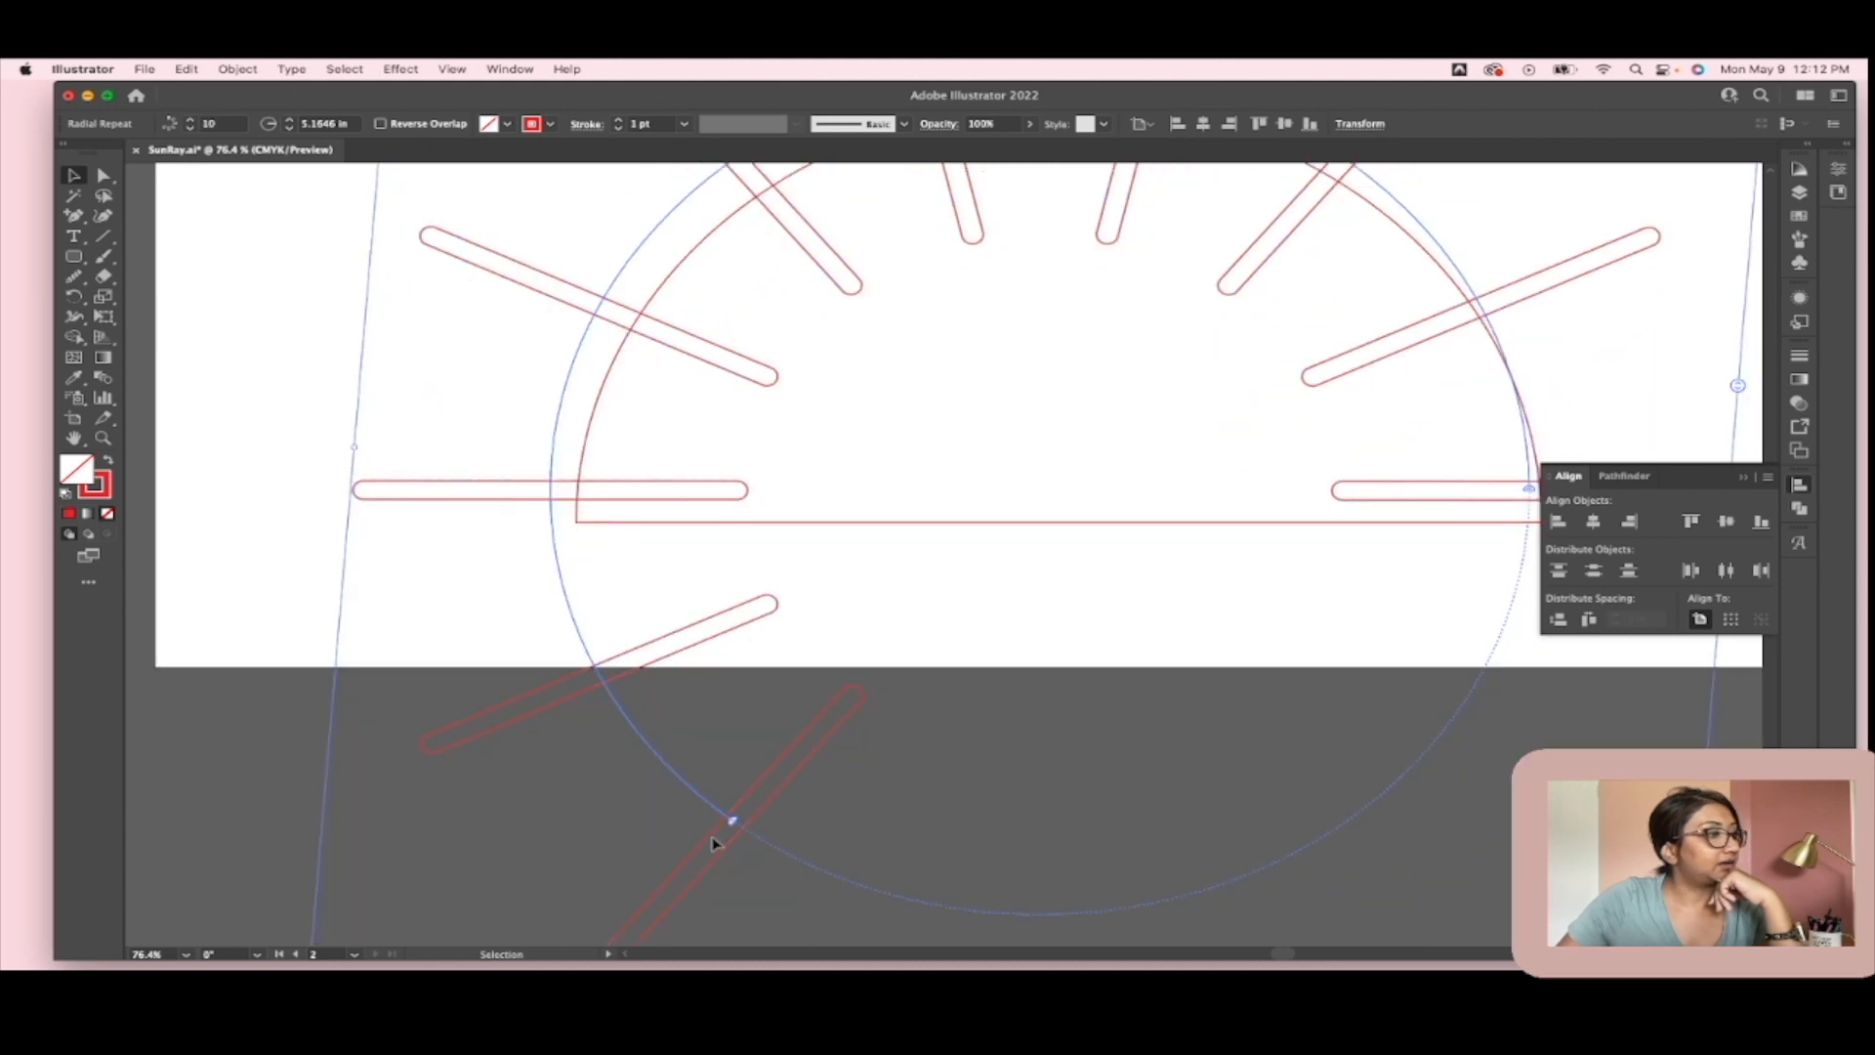
left_click_drag(737, 828, 569, 554)
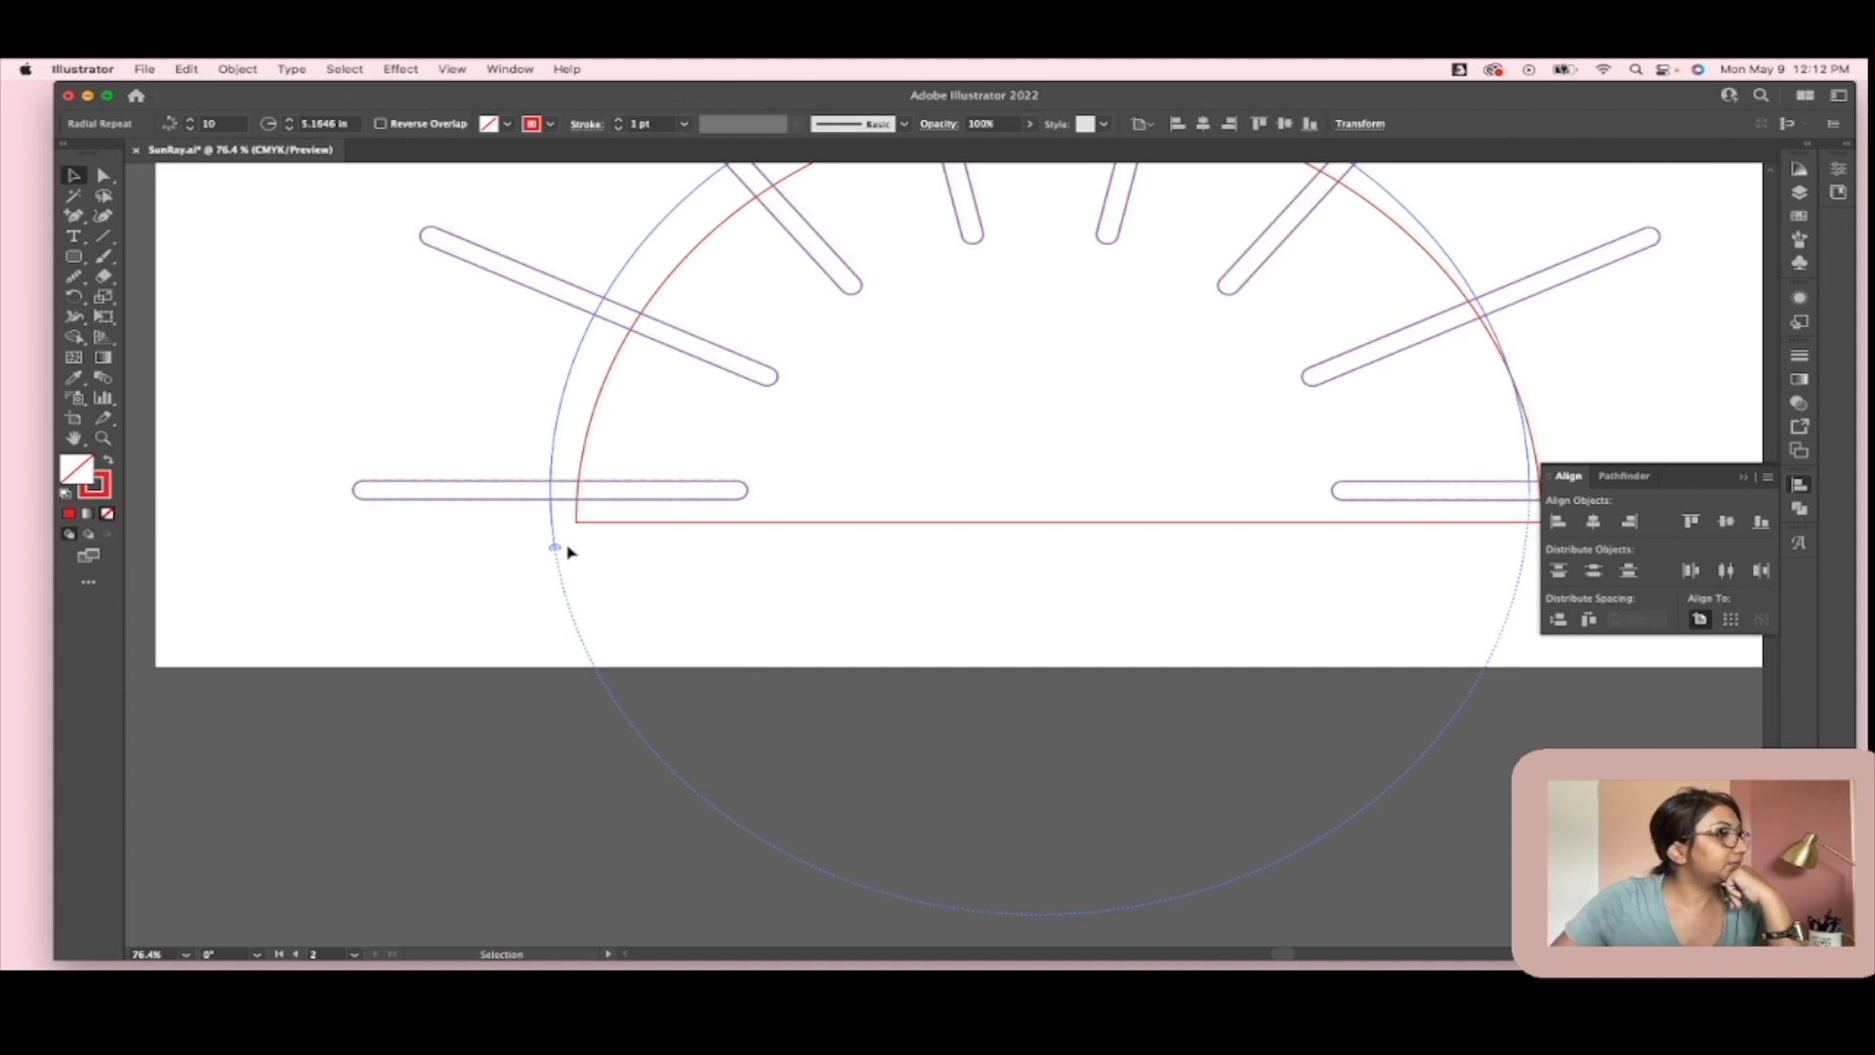
left_click(825, 613)
Step: Increase the trimmed radial repeat to 12 ray instances over the semicircle
scroll(927, 731, "down", 3)
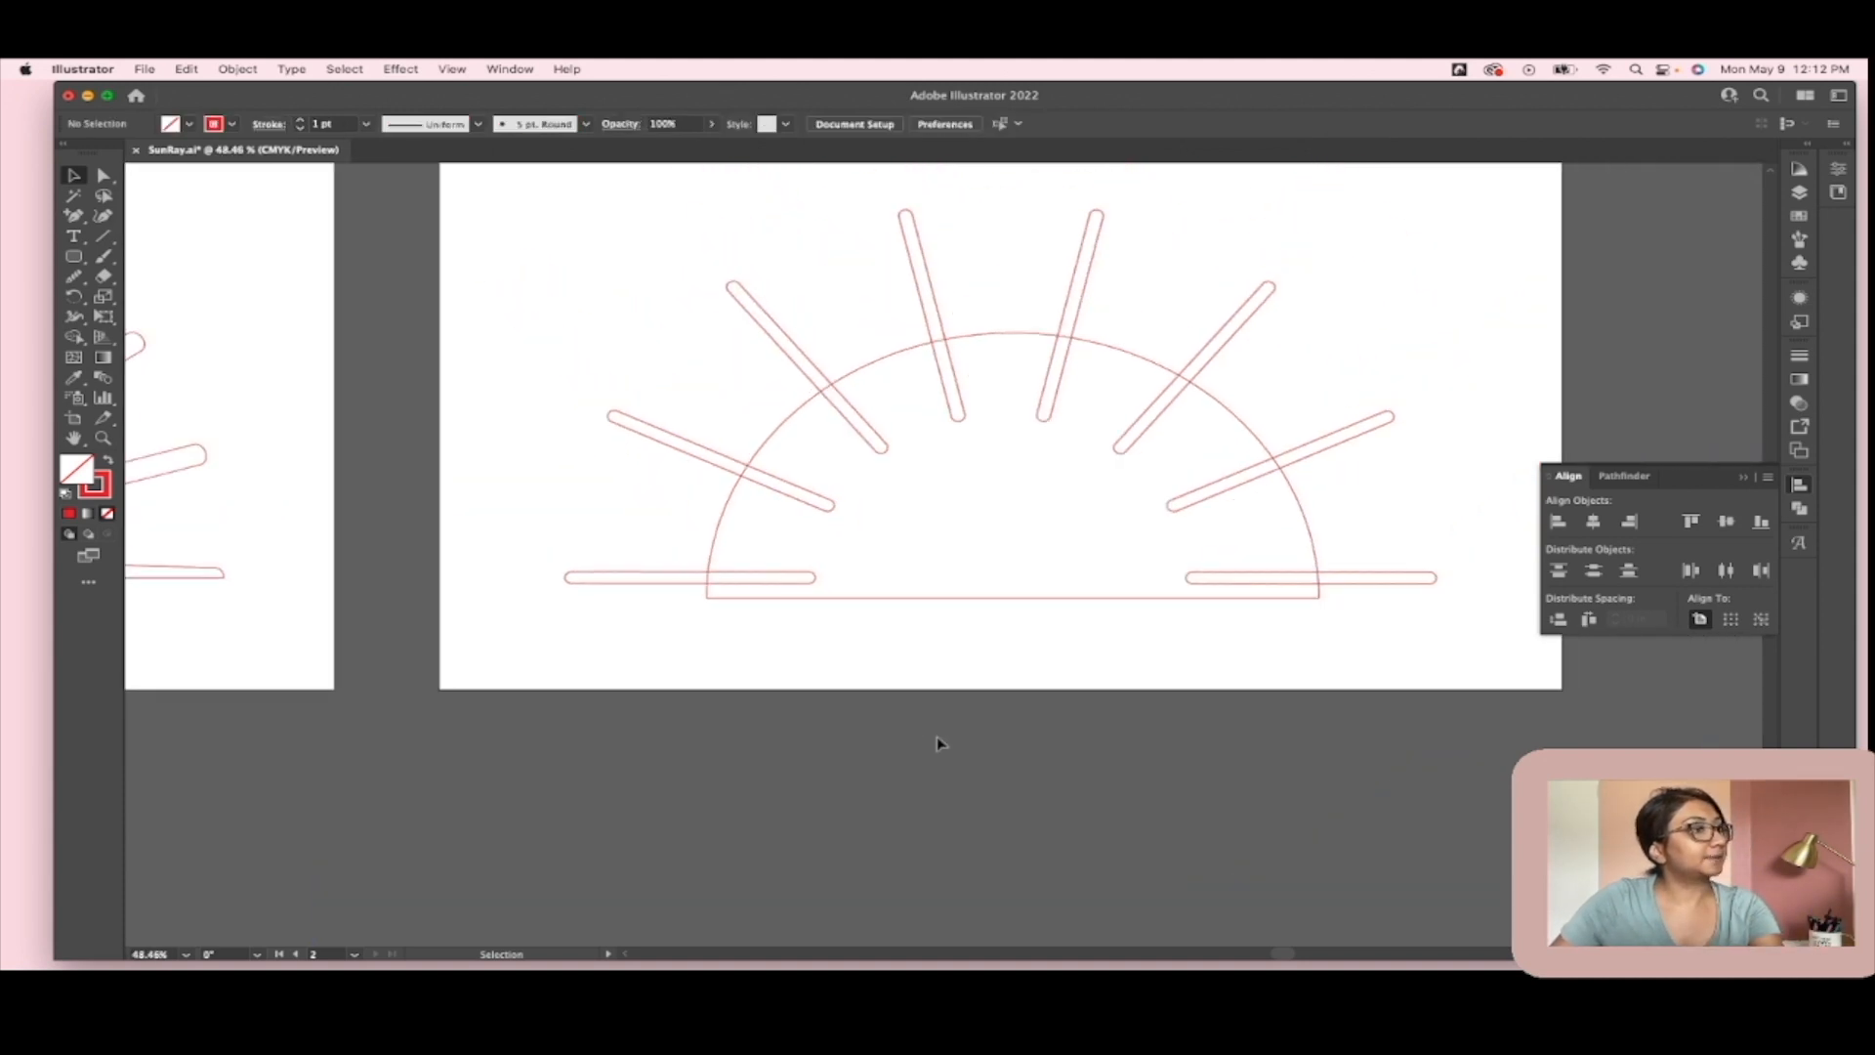
left_click(1305, 453)
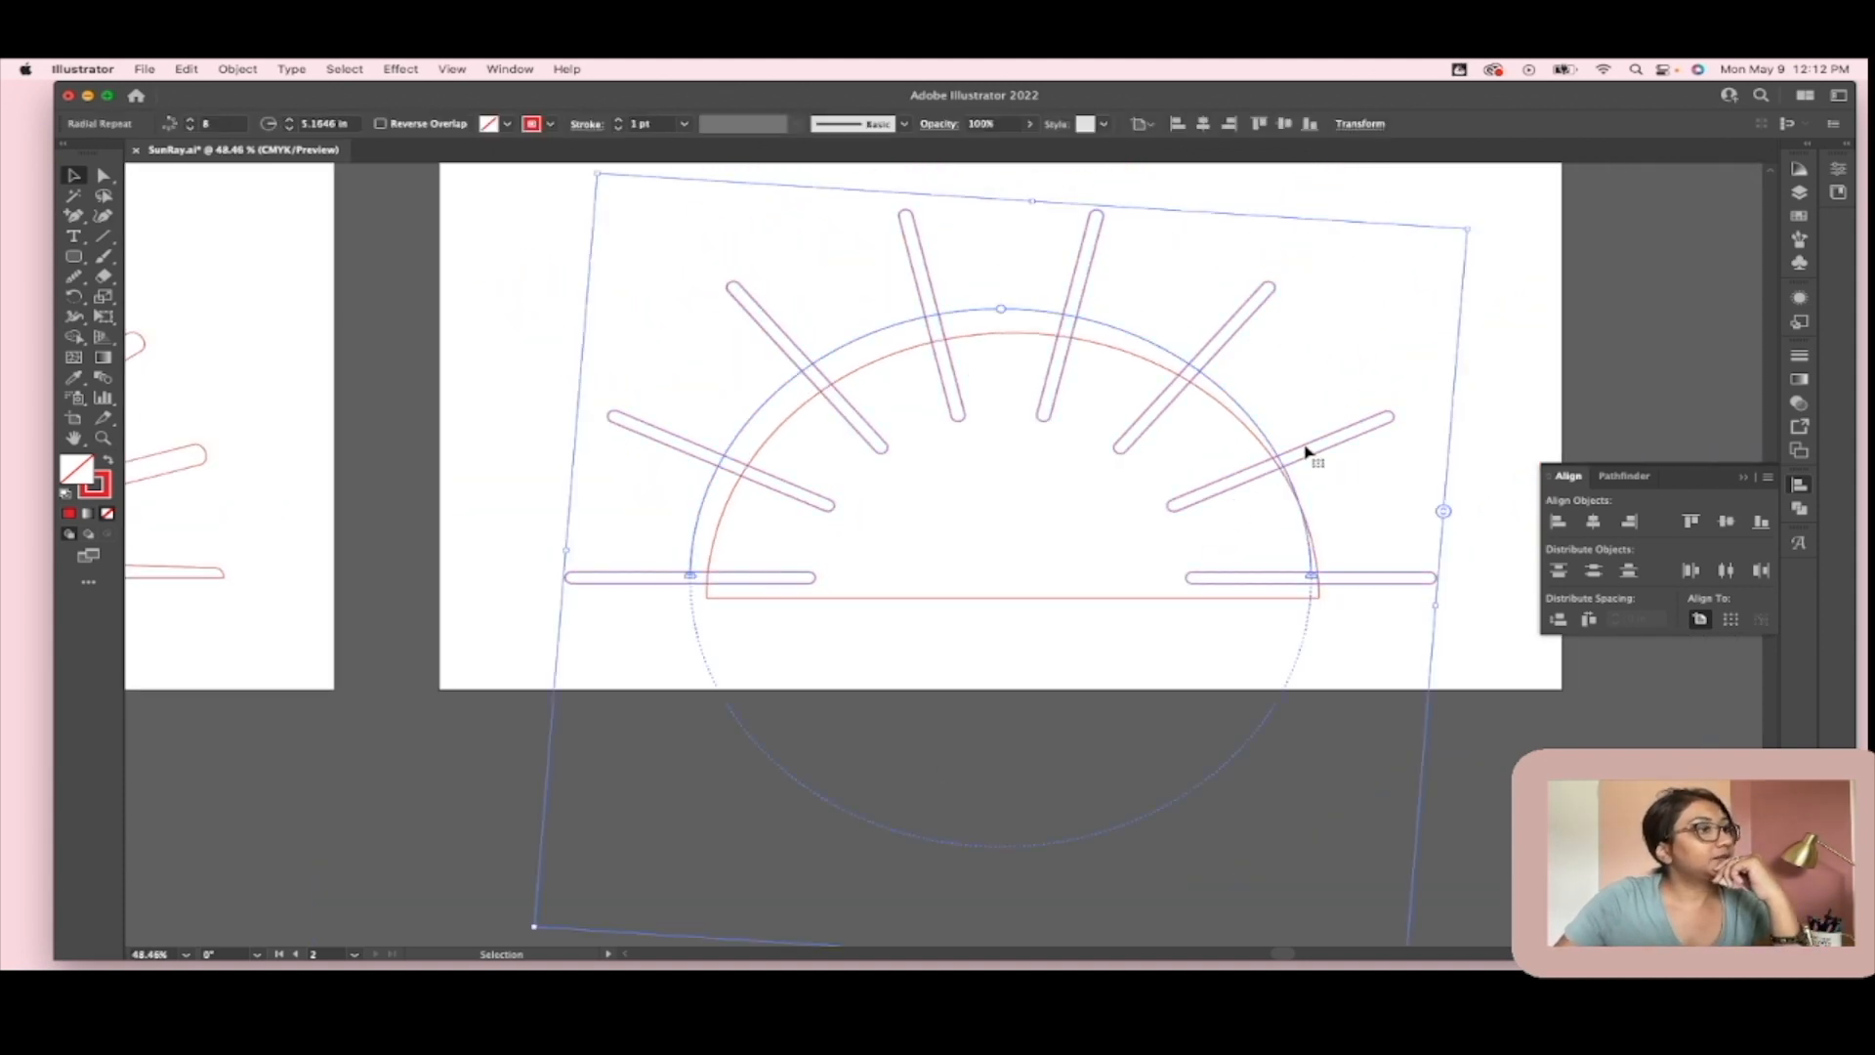
mouse_move(1444, 511)
left_mouse_down()
mouse_move(1432, 430)
mouse_move(1432, 475)
left_mouse_up()
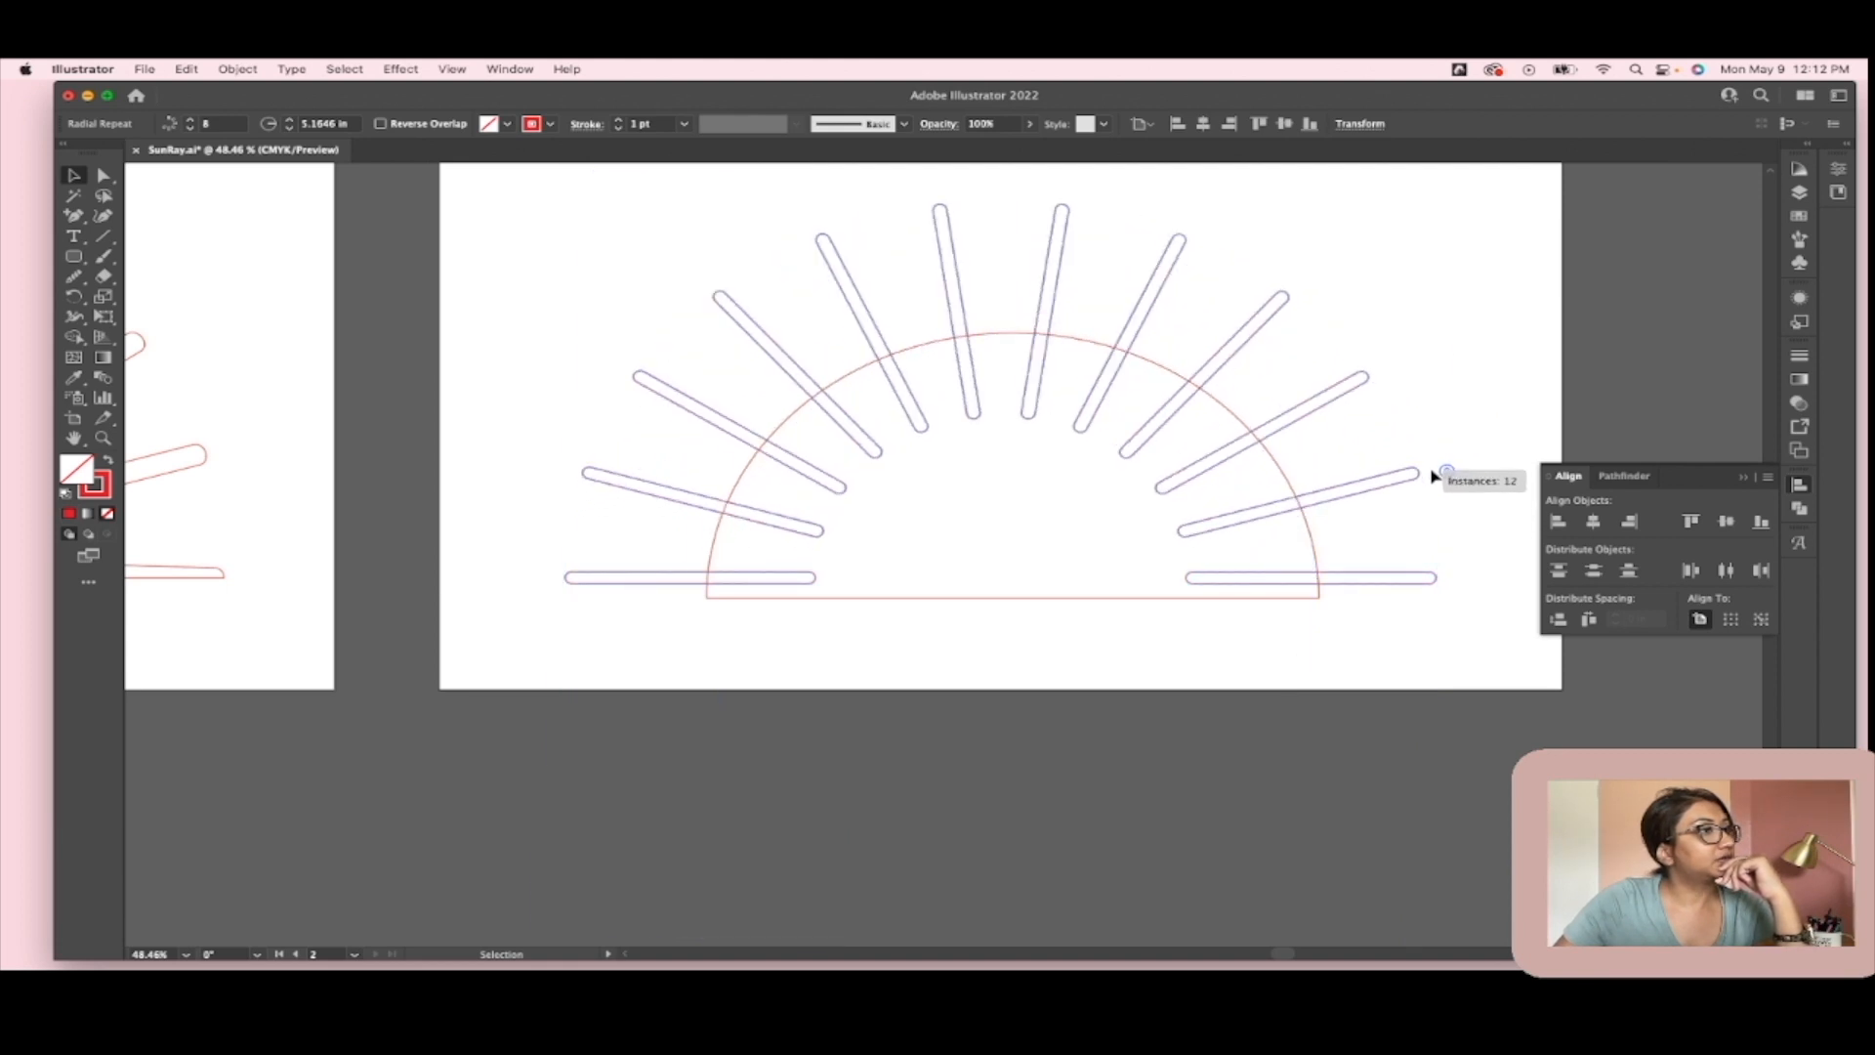
left_click(1488, 594)
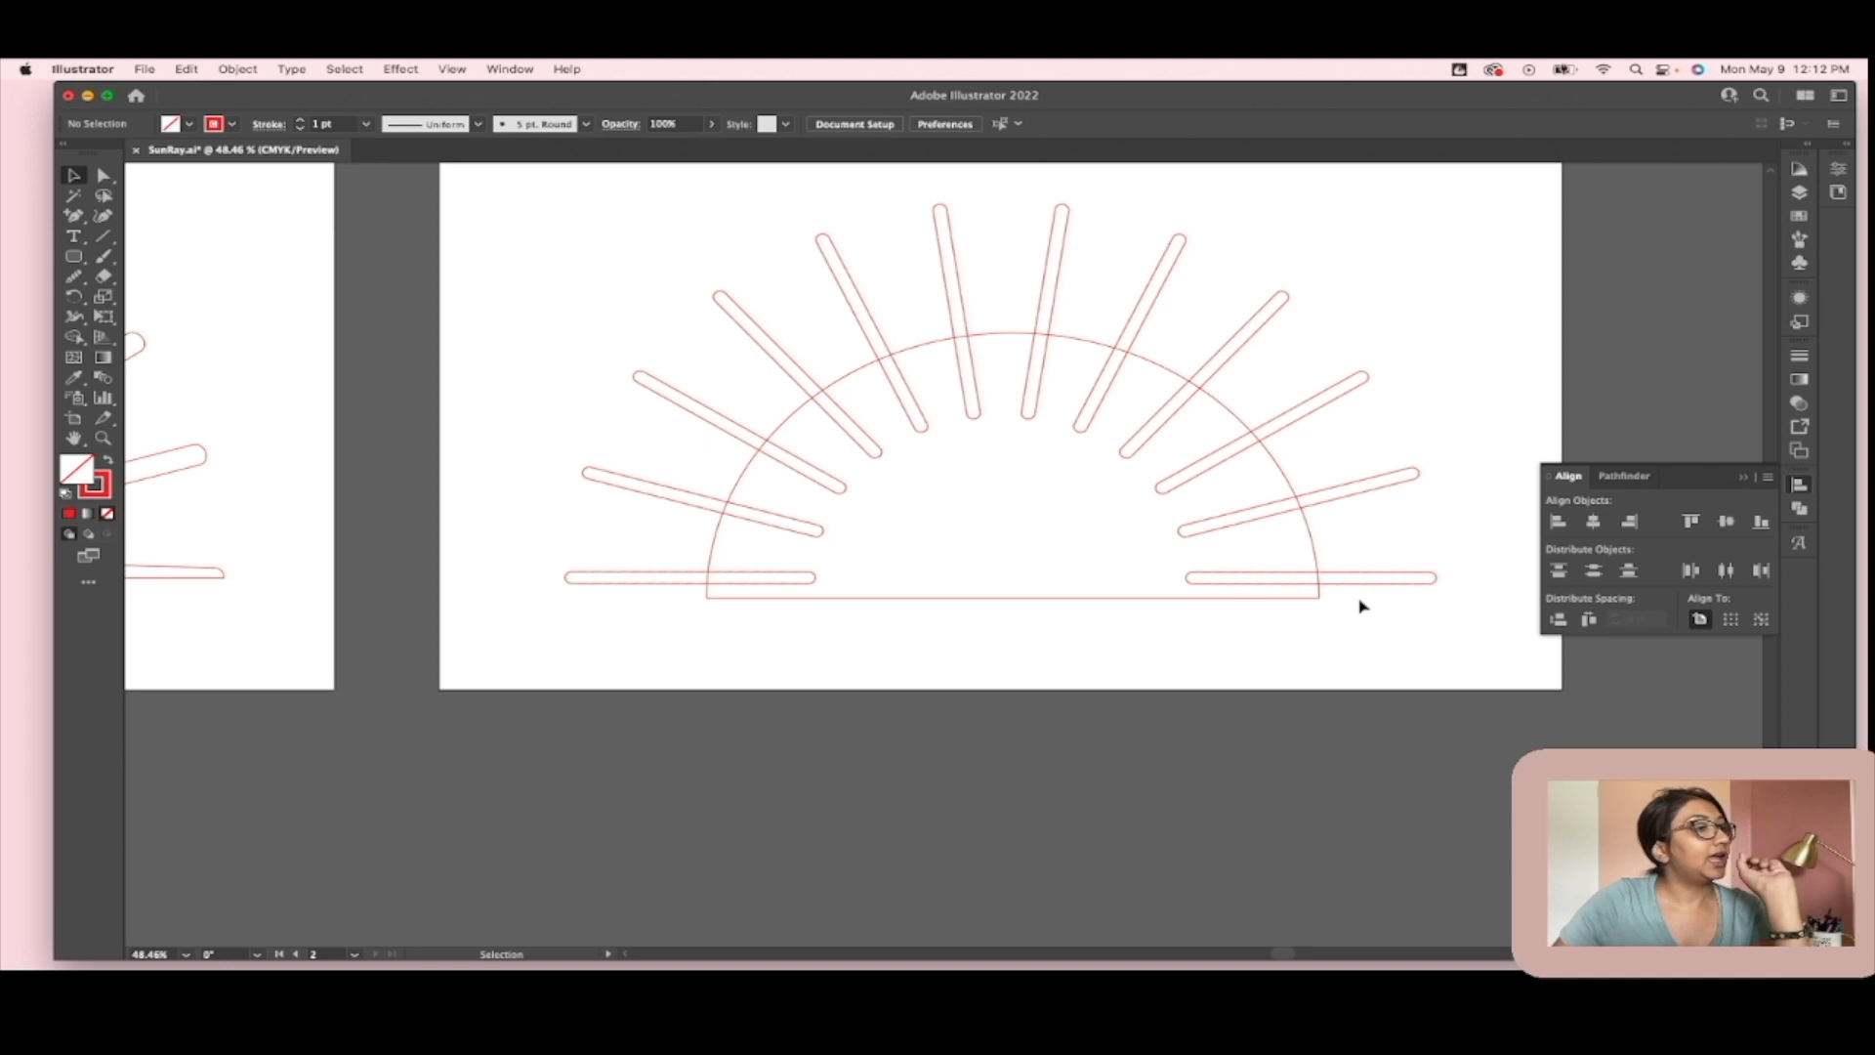
Step: Expand the radial repeat into separate shapes with Object and Fill enabled
left_click(1293, 506)
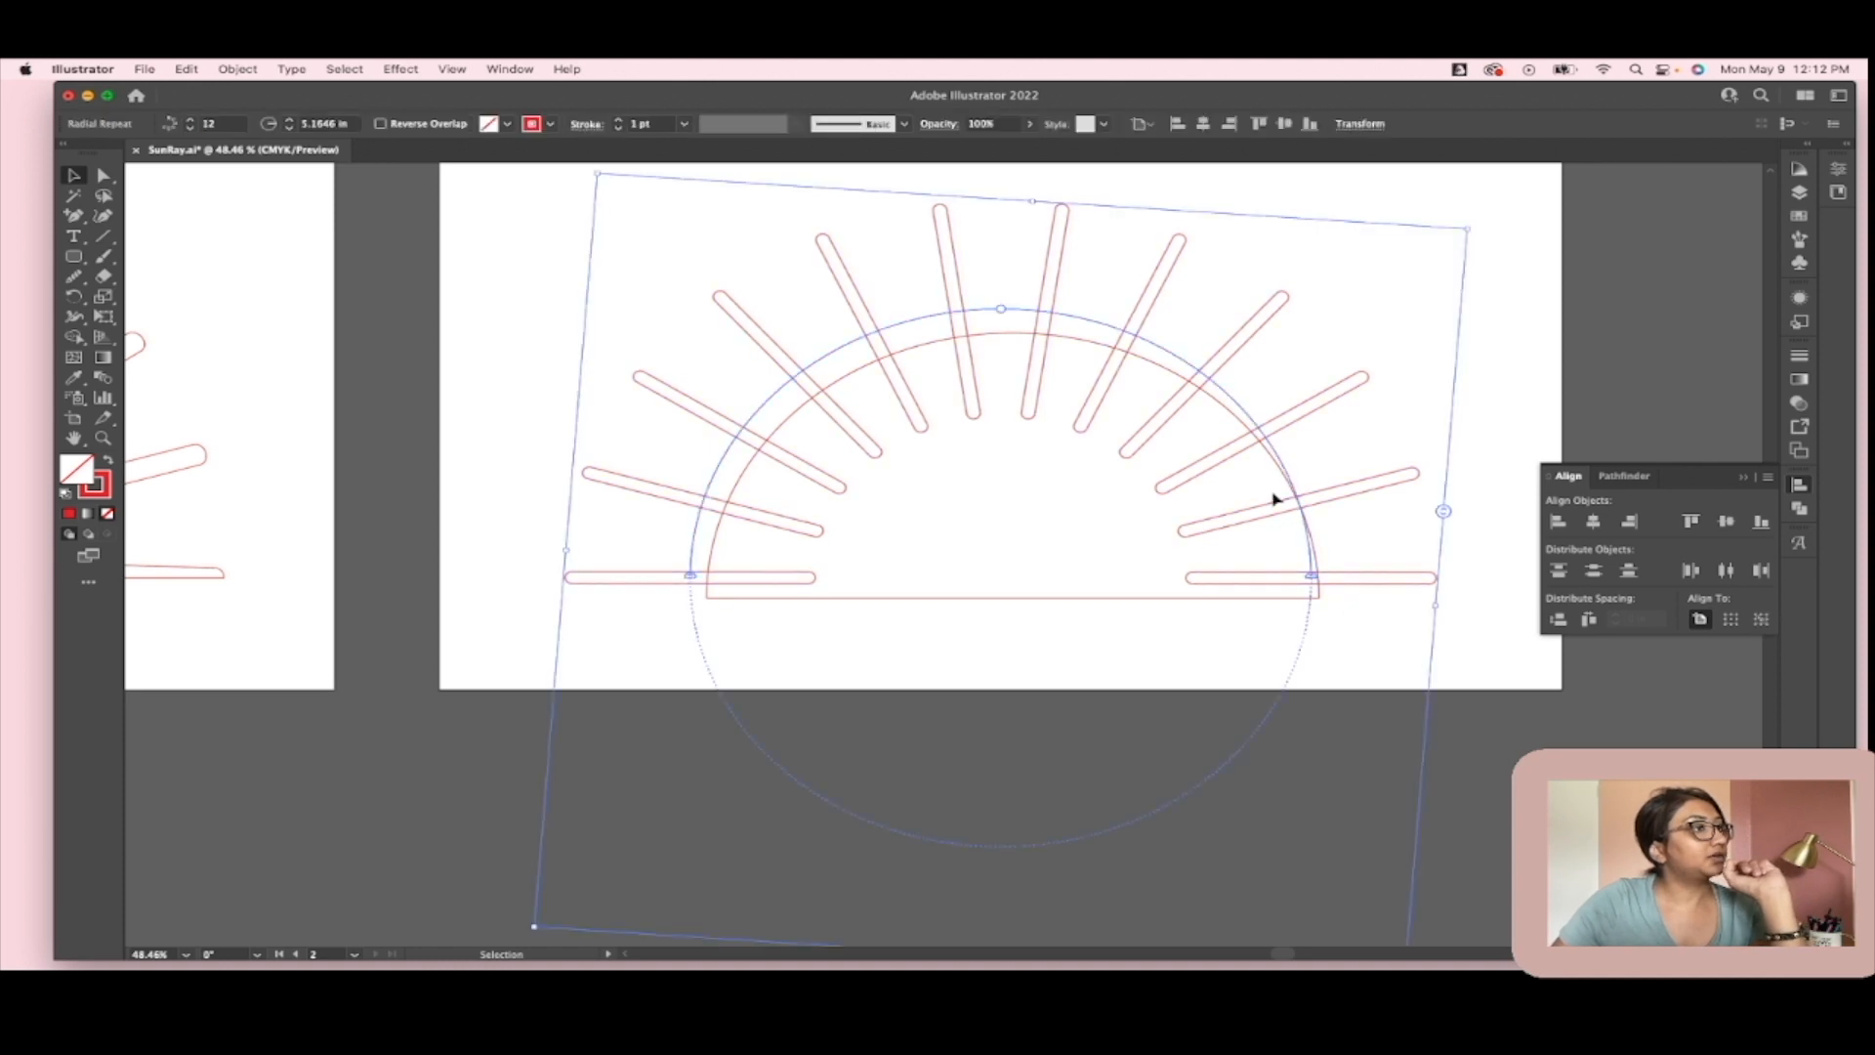
left_click(1426, 405)
left_click(1322, 403)
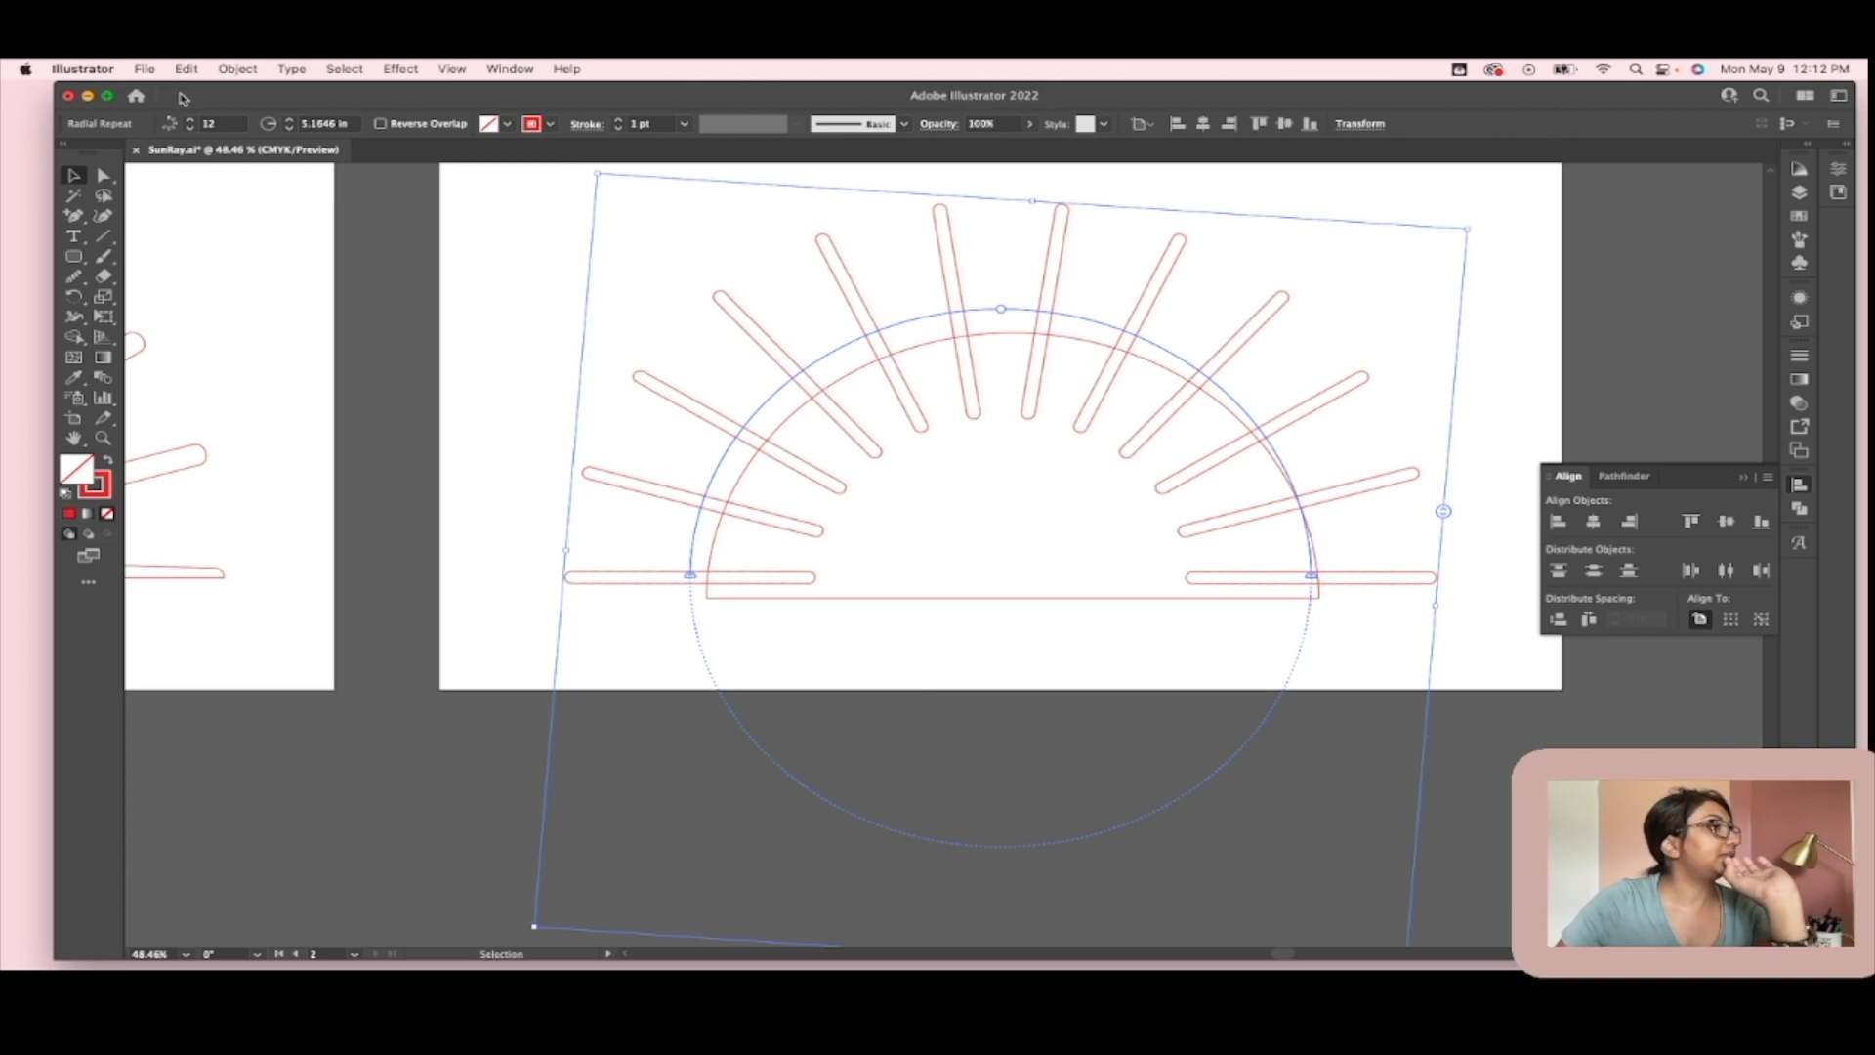
left_click(224, 68)
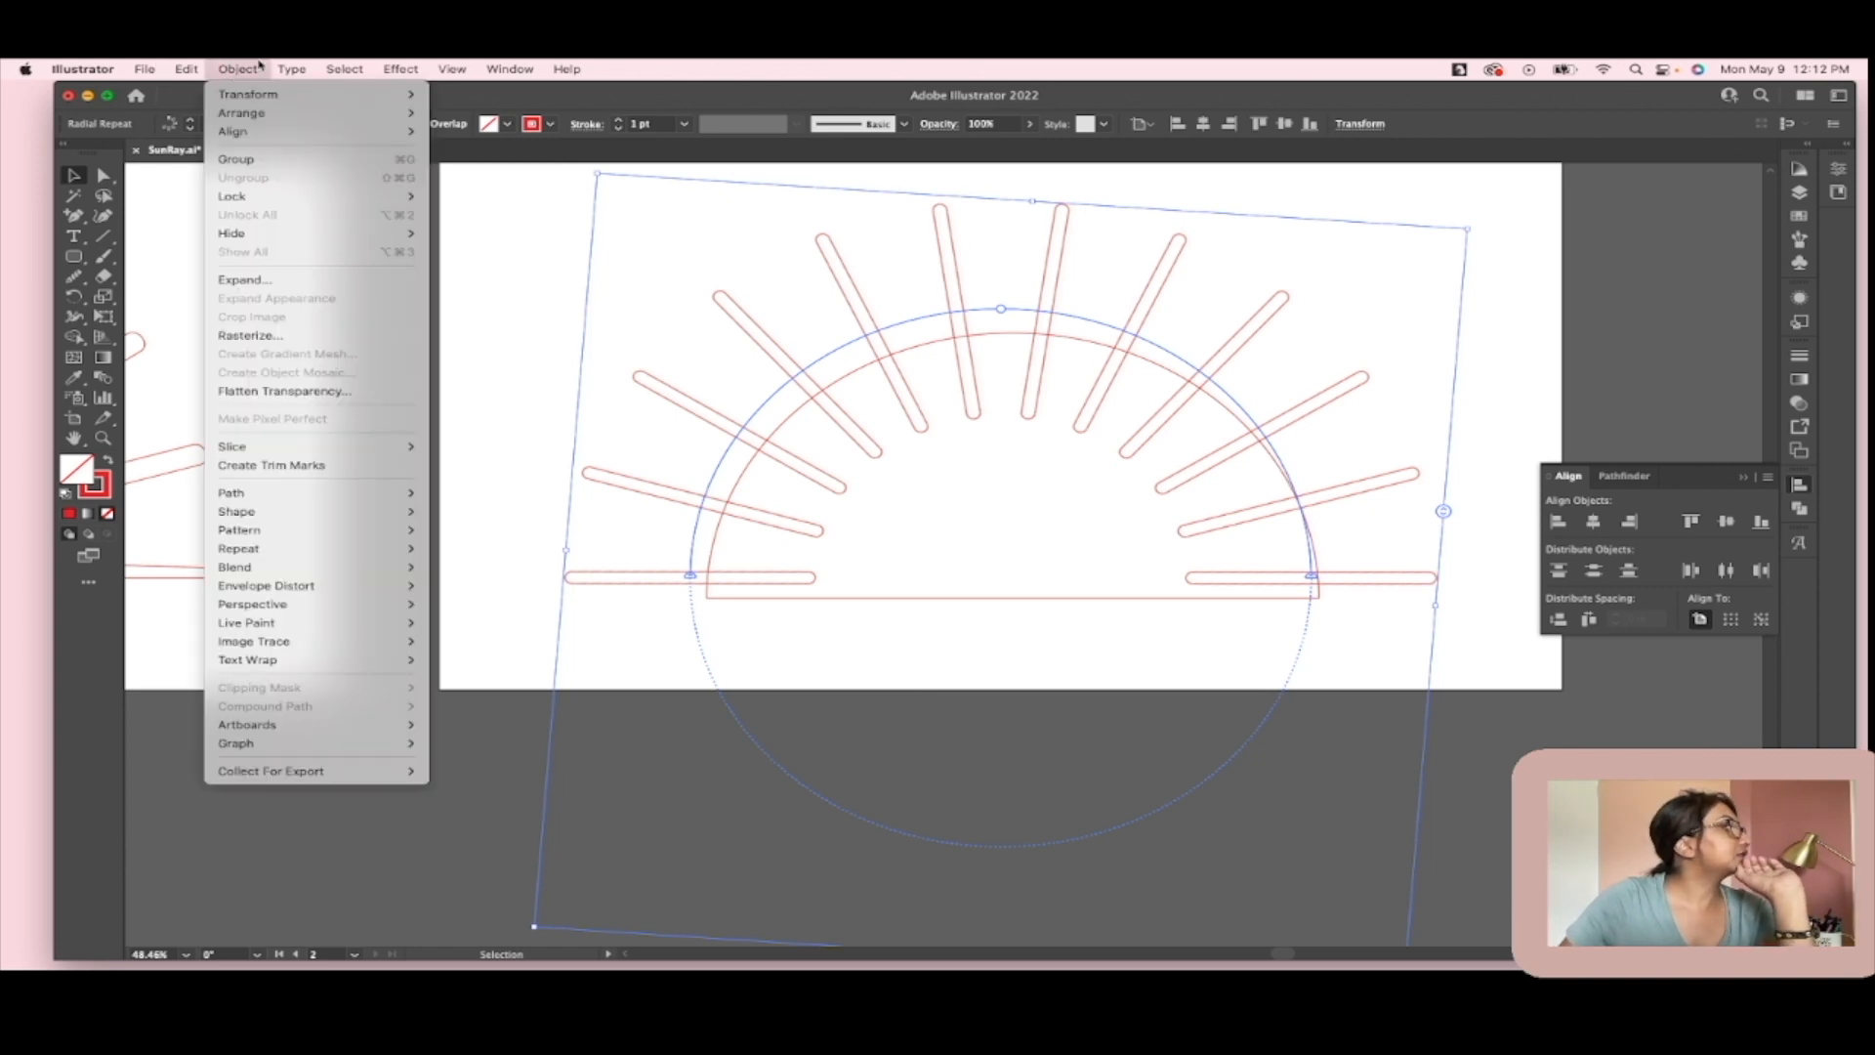
left_click(244, 279)
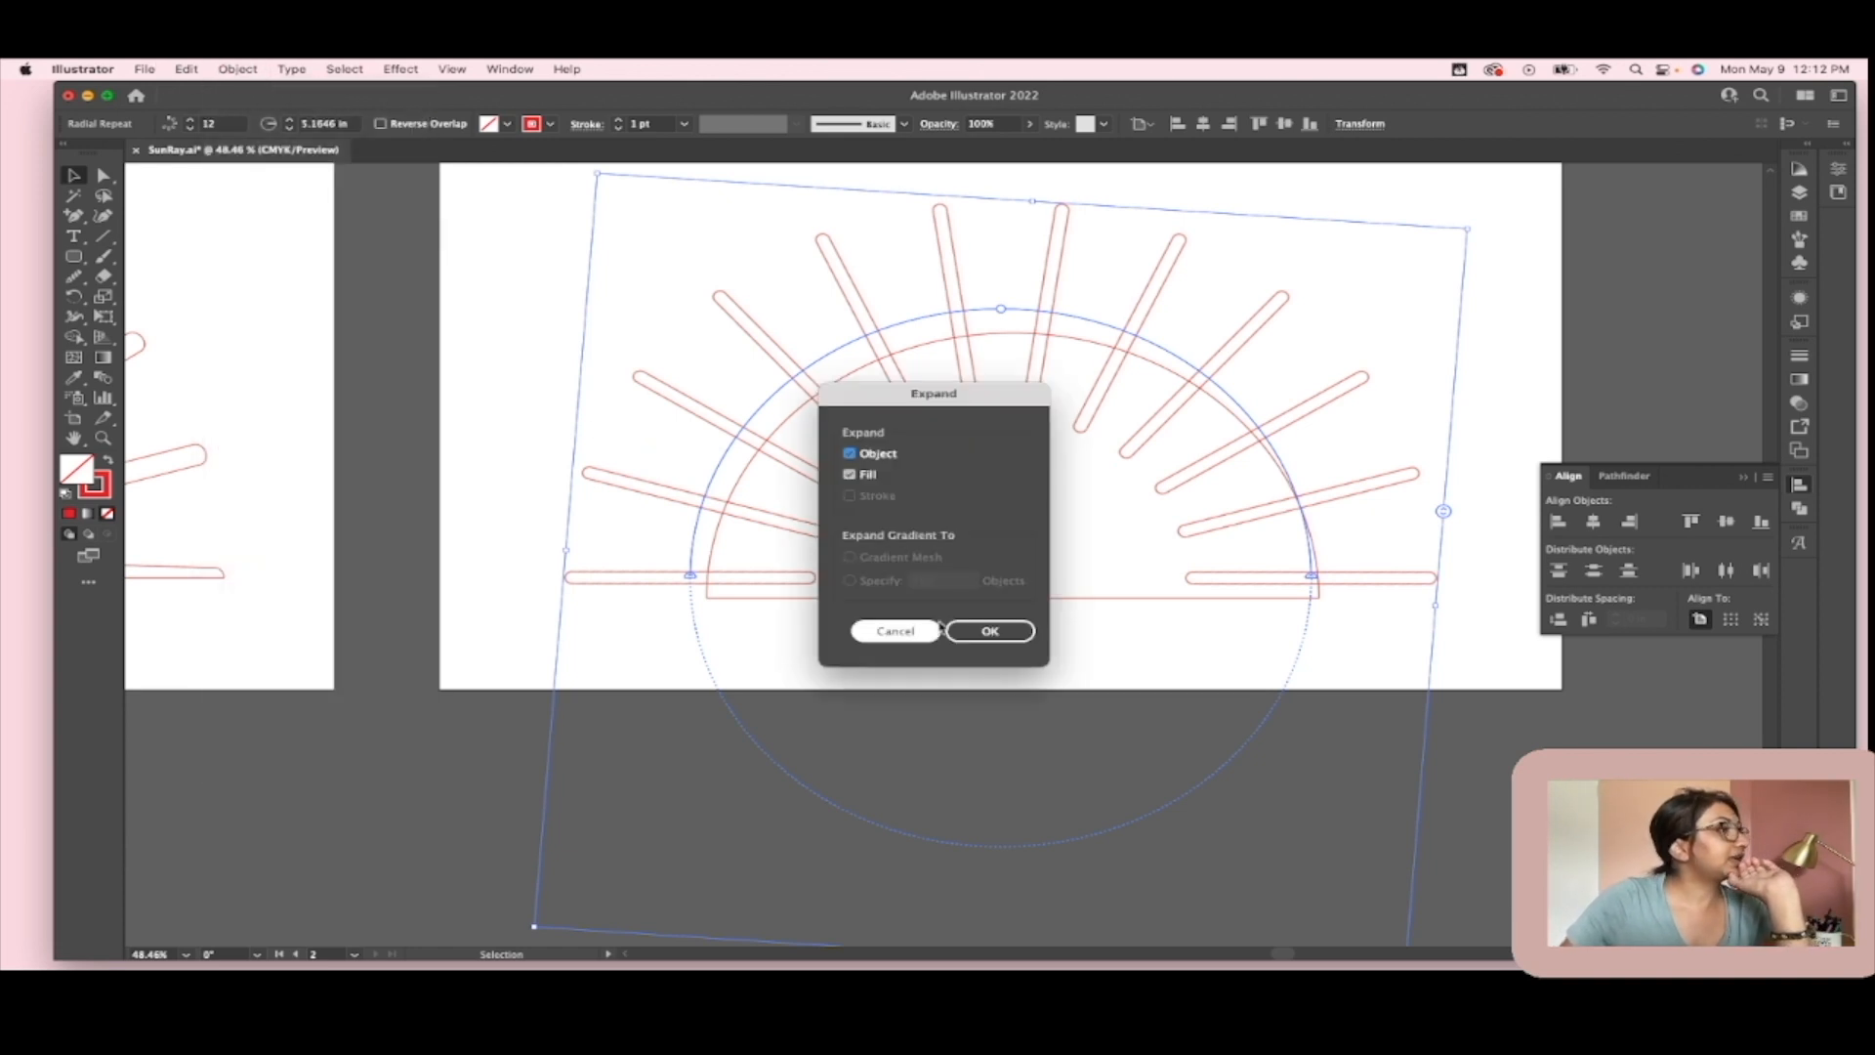
left_click(989, 631)
left_click(1133, 787)
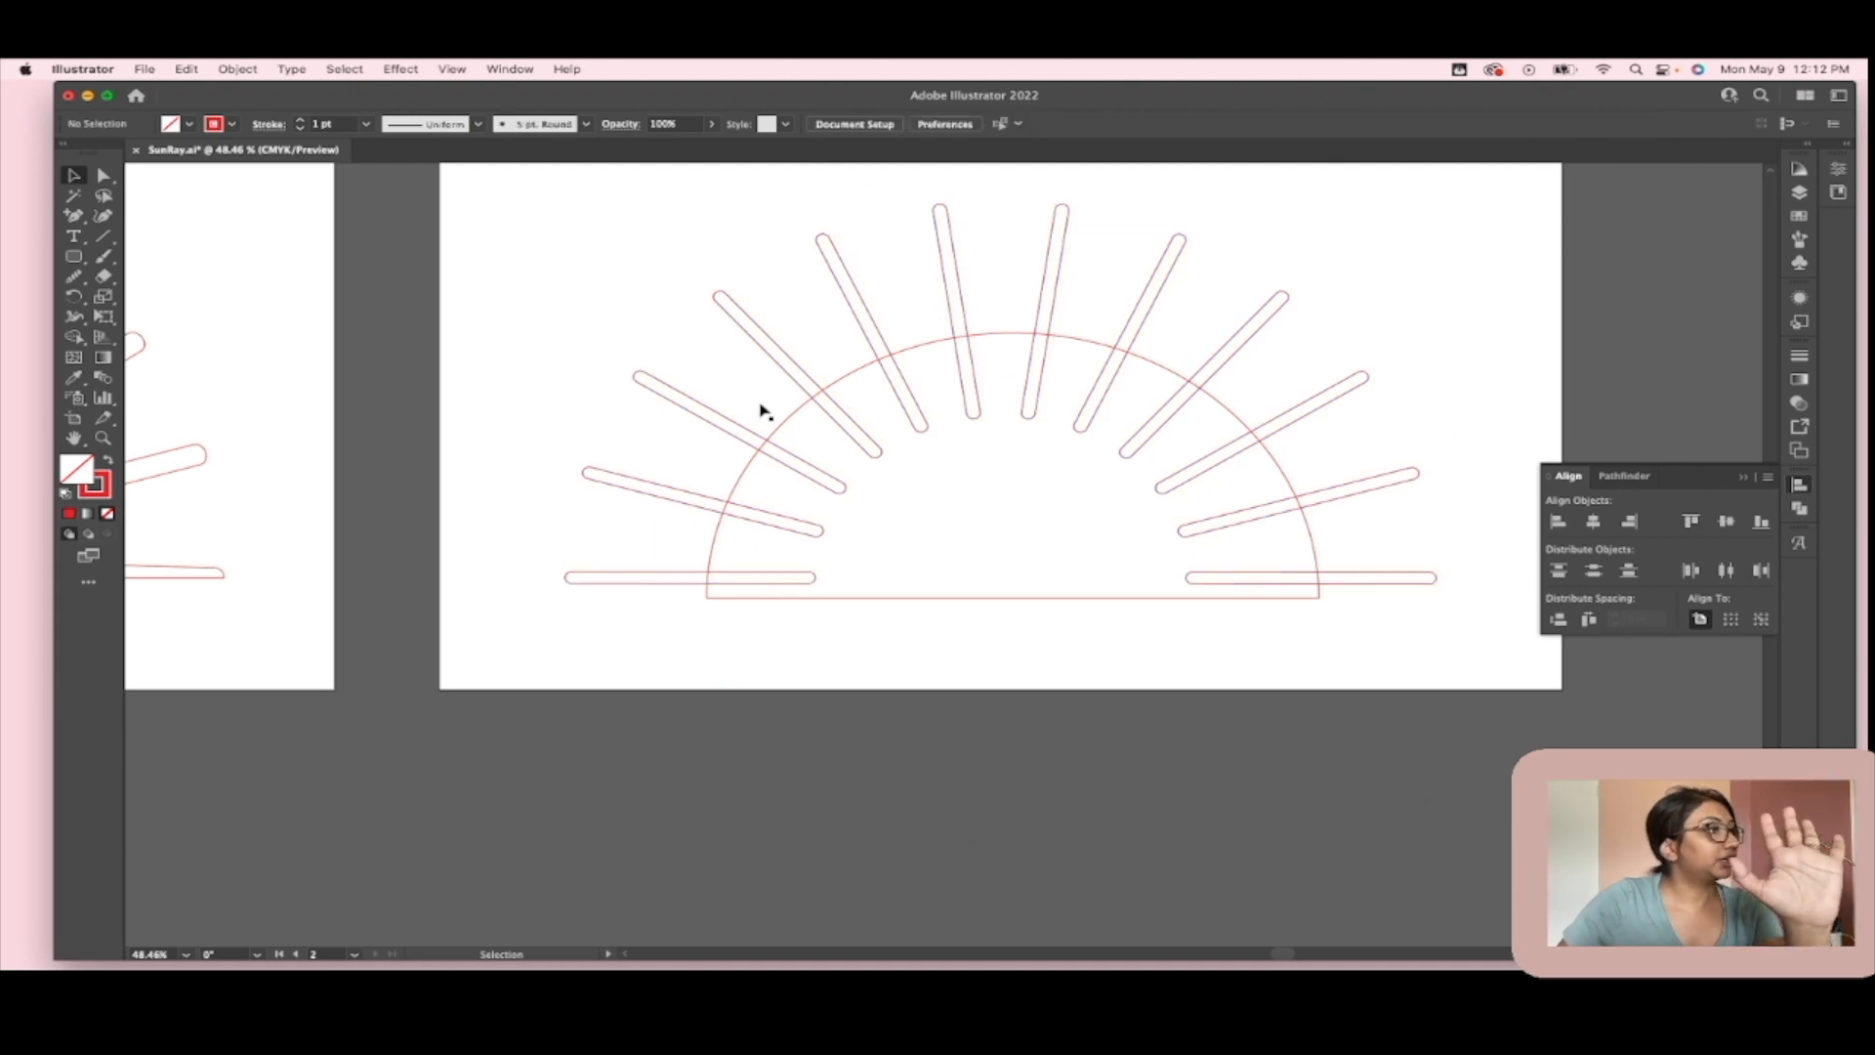
Step: Unite the expanded rays and the semicircle into one outline with Pathfinder
left_click_drag(751, 393, 1418, 672)
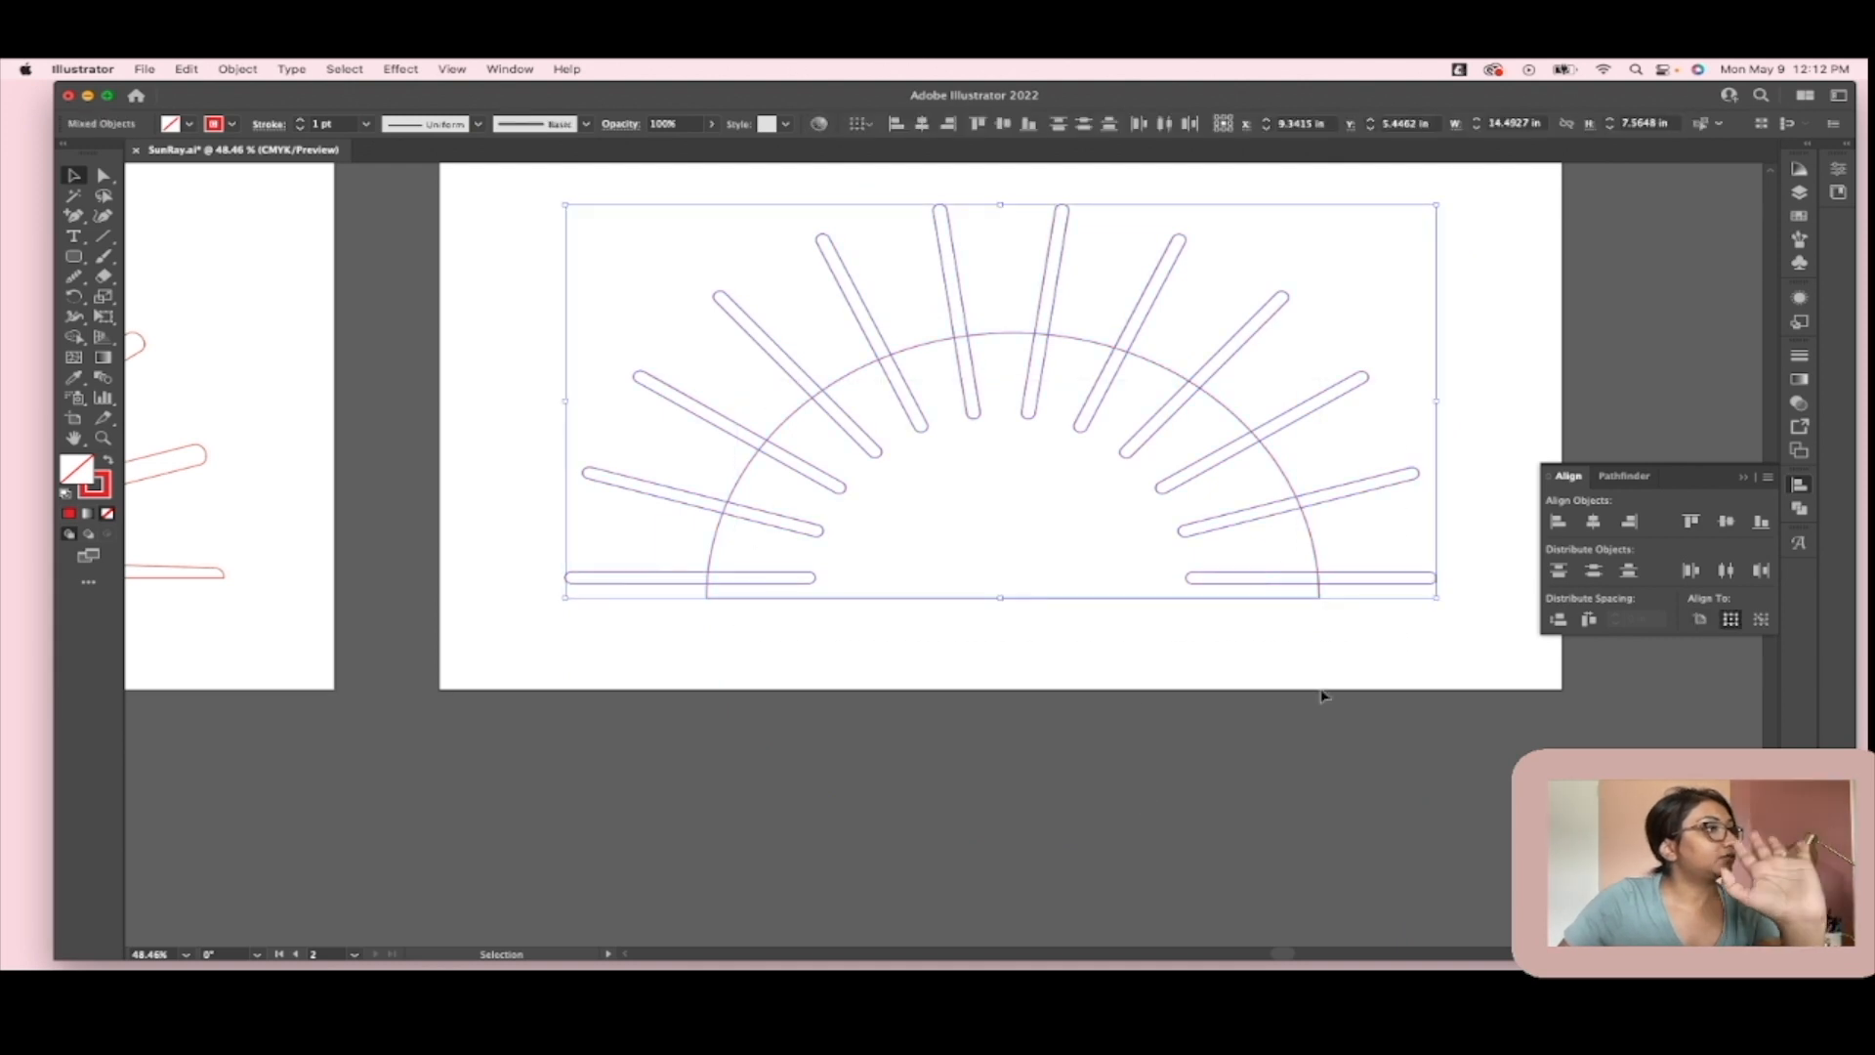
left_click(1623, 475)
left_click(1562, 521)
left_click(1486, 762)
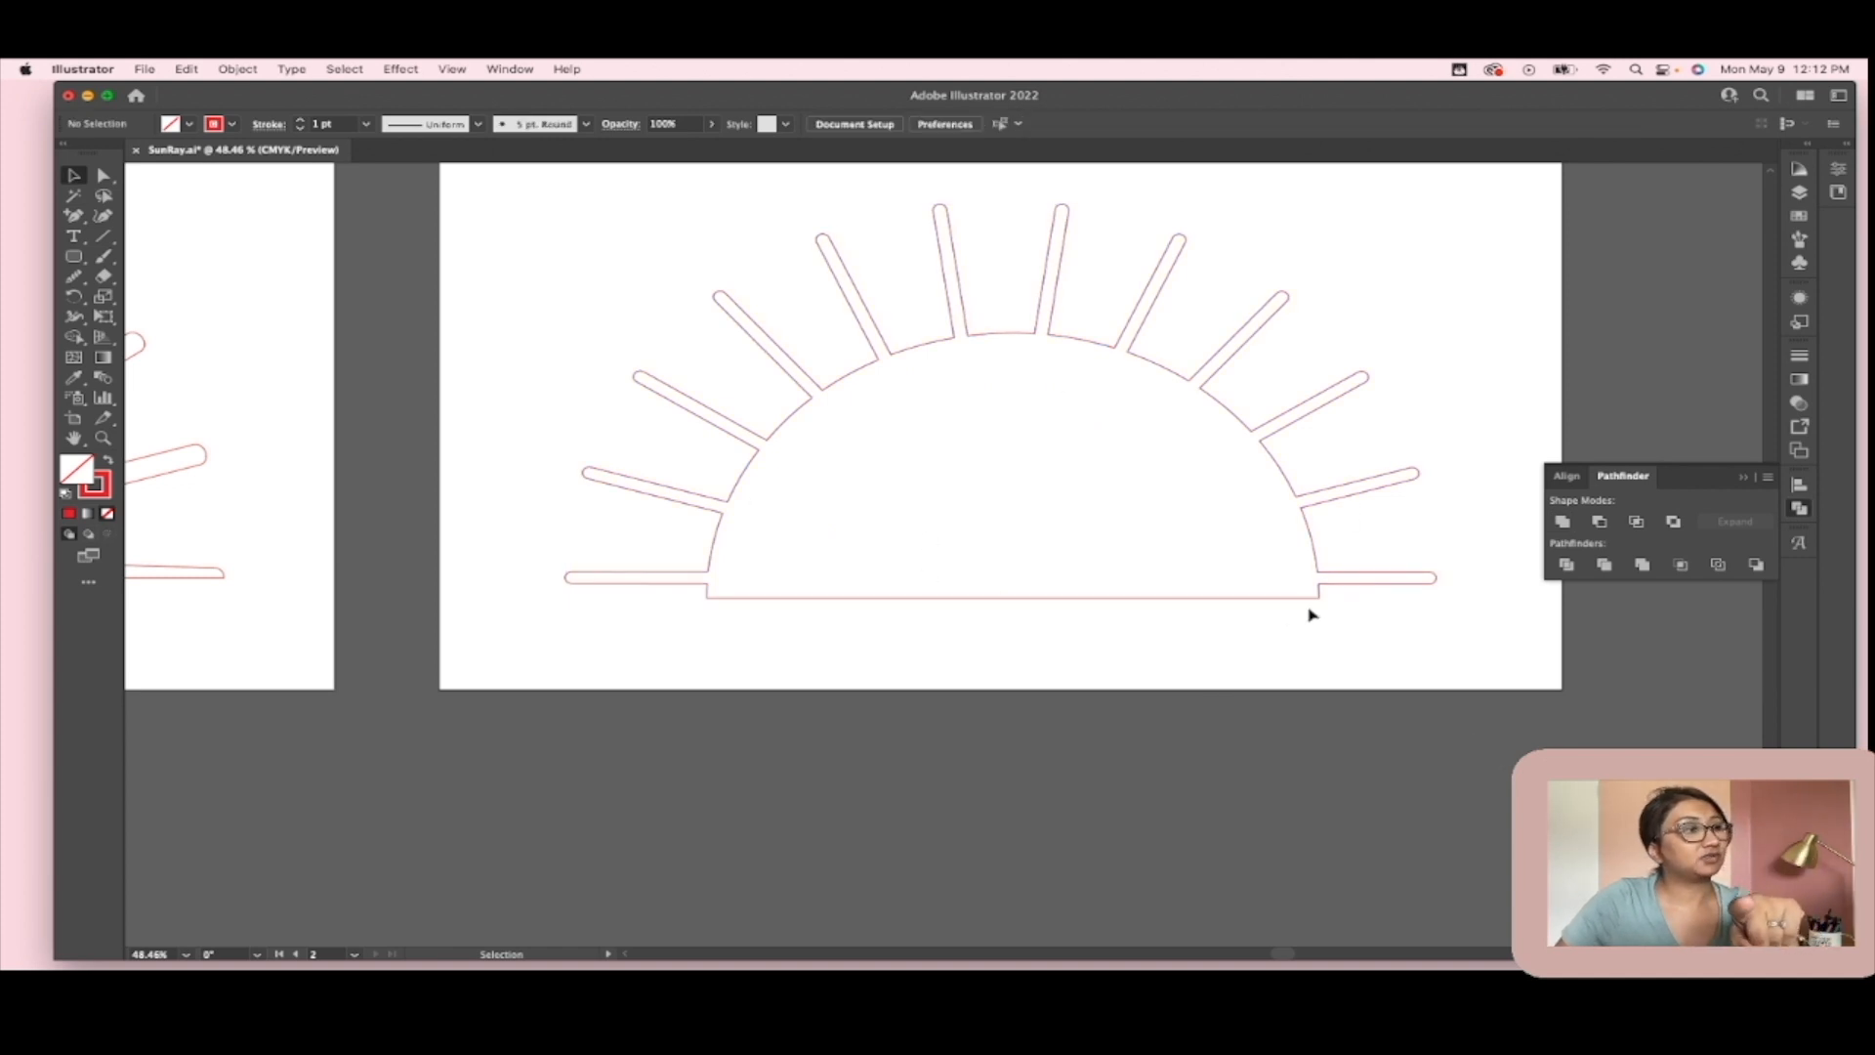
Step: Draw a rectangle about 13.02 by 2.87 in over the strip at the sun's base, starting at the horizontal rays' lower edge
scroll(1327, 598, "up", 5)
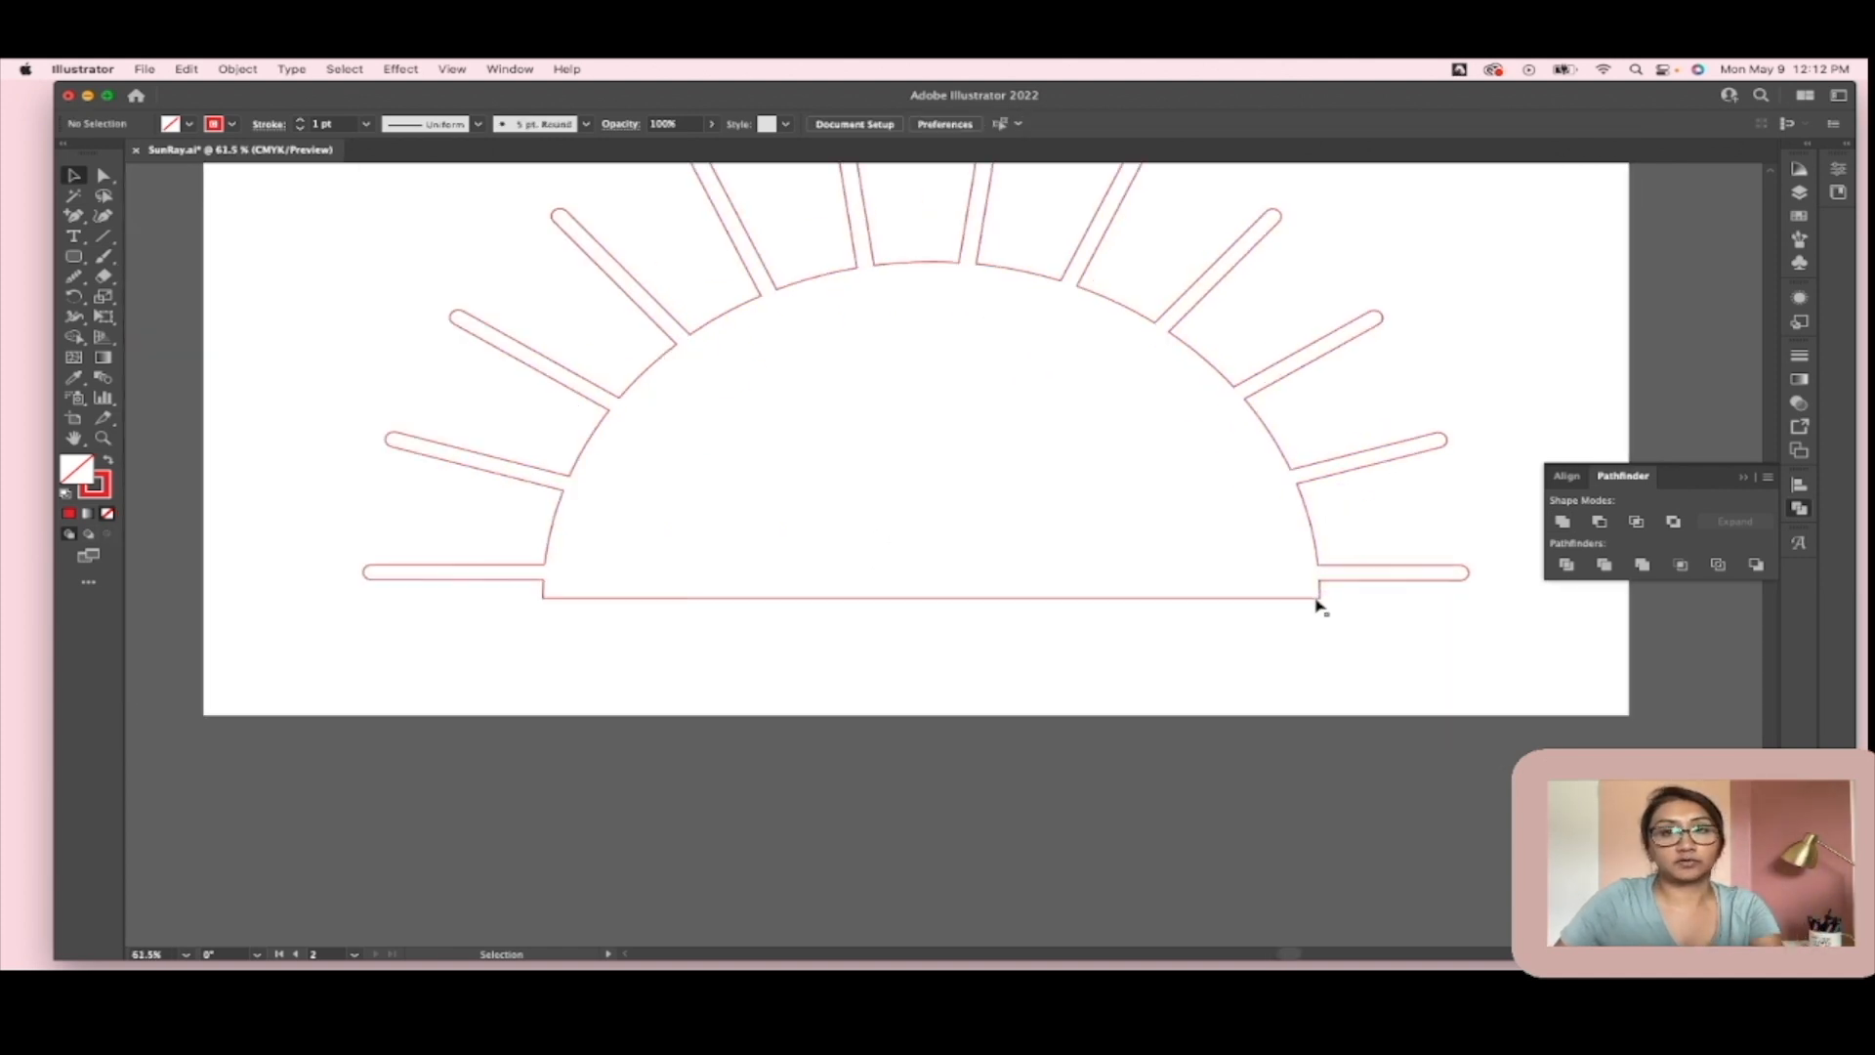
scroll(1320, 604, "down", 3)
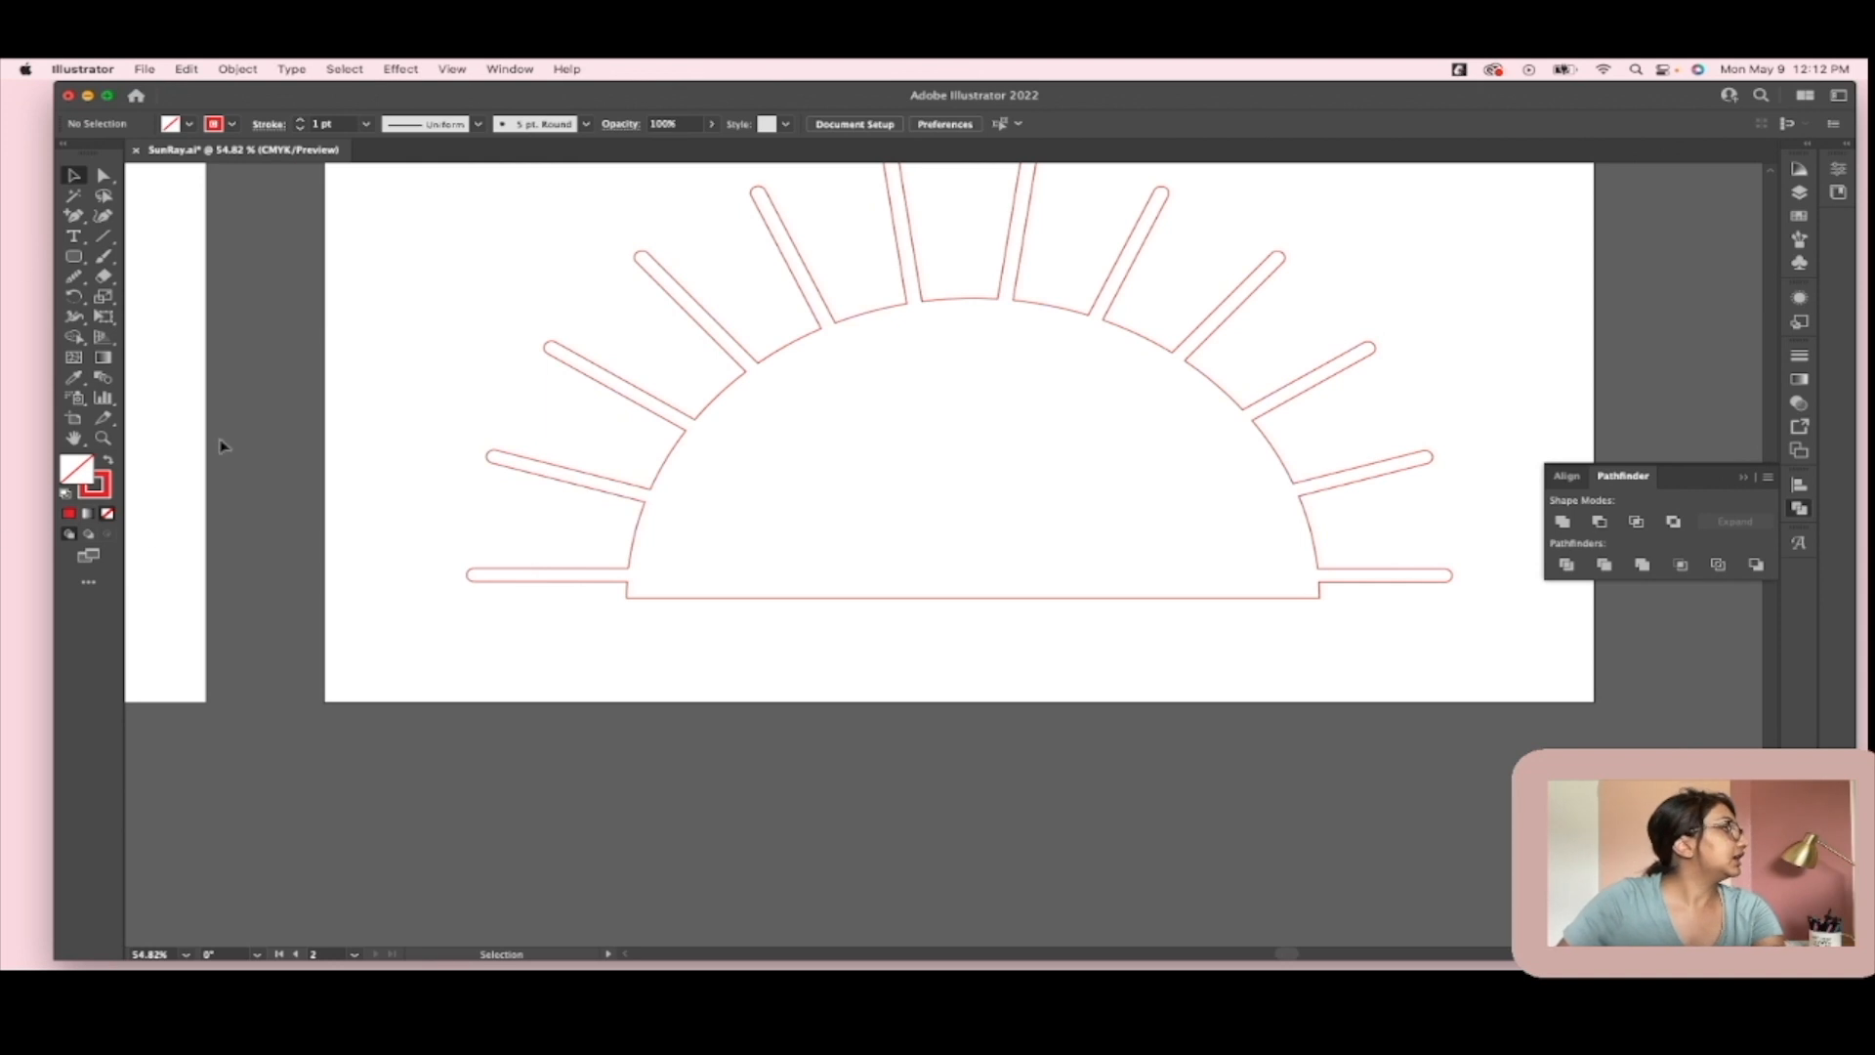
left_click_drag(74, 256, 141, 256)
mouse_move(490, 580)
left_mouse_down()
mouse_move(803, 620)
mouse_move(1375, 750)
left_mouse_up()
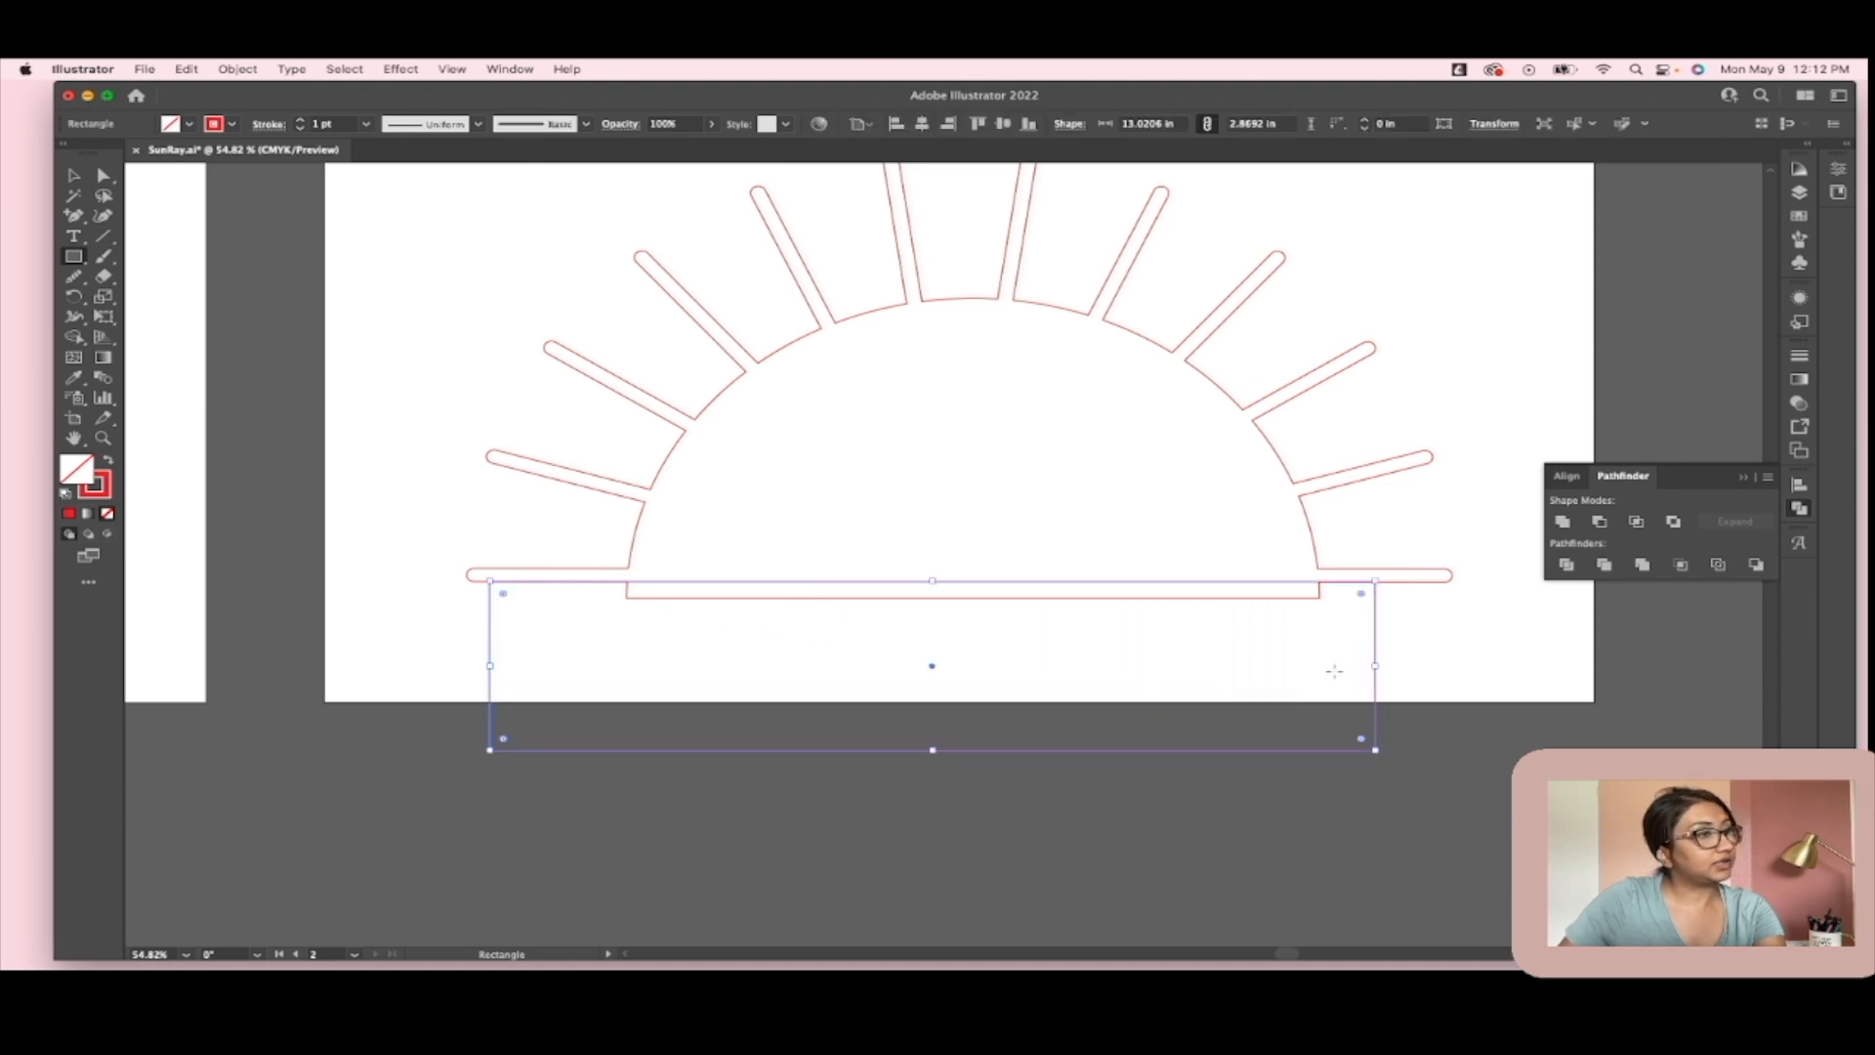
scroll(1337, 672, "up", 5)
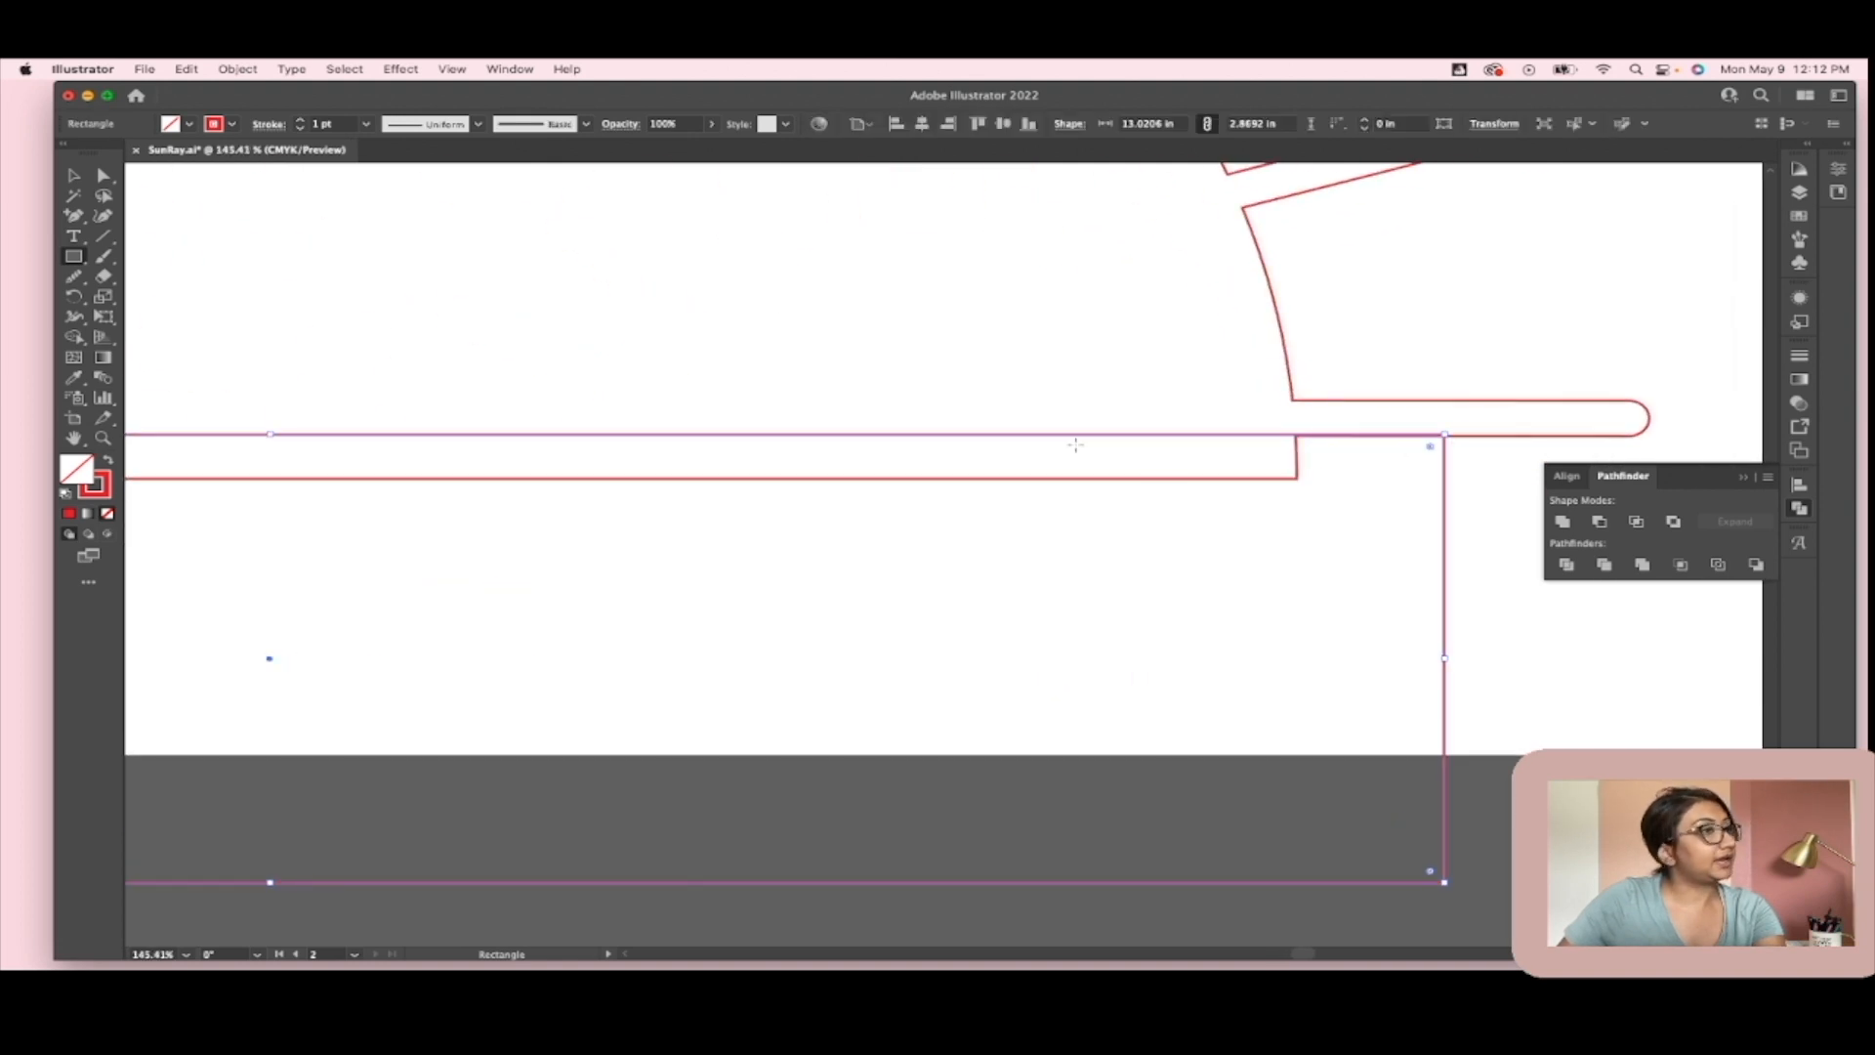
scroll(1076, 444, "down", 3)
left_click(74, 176)
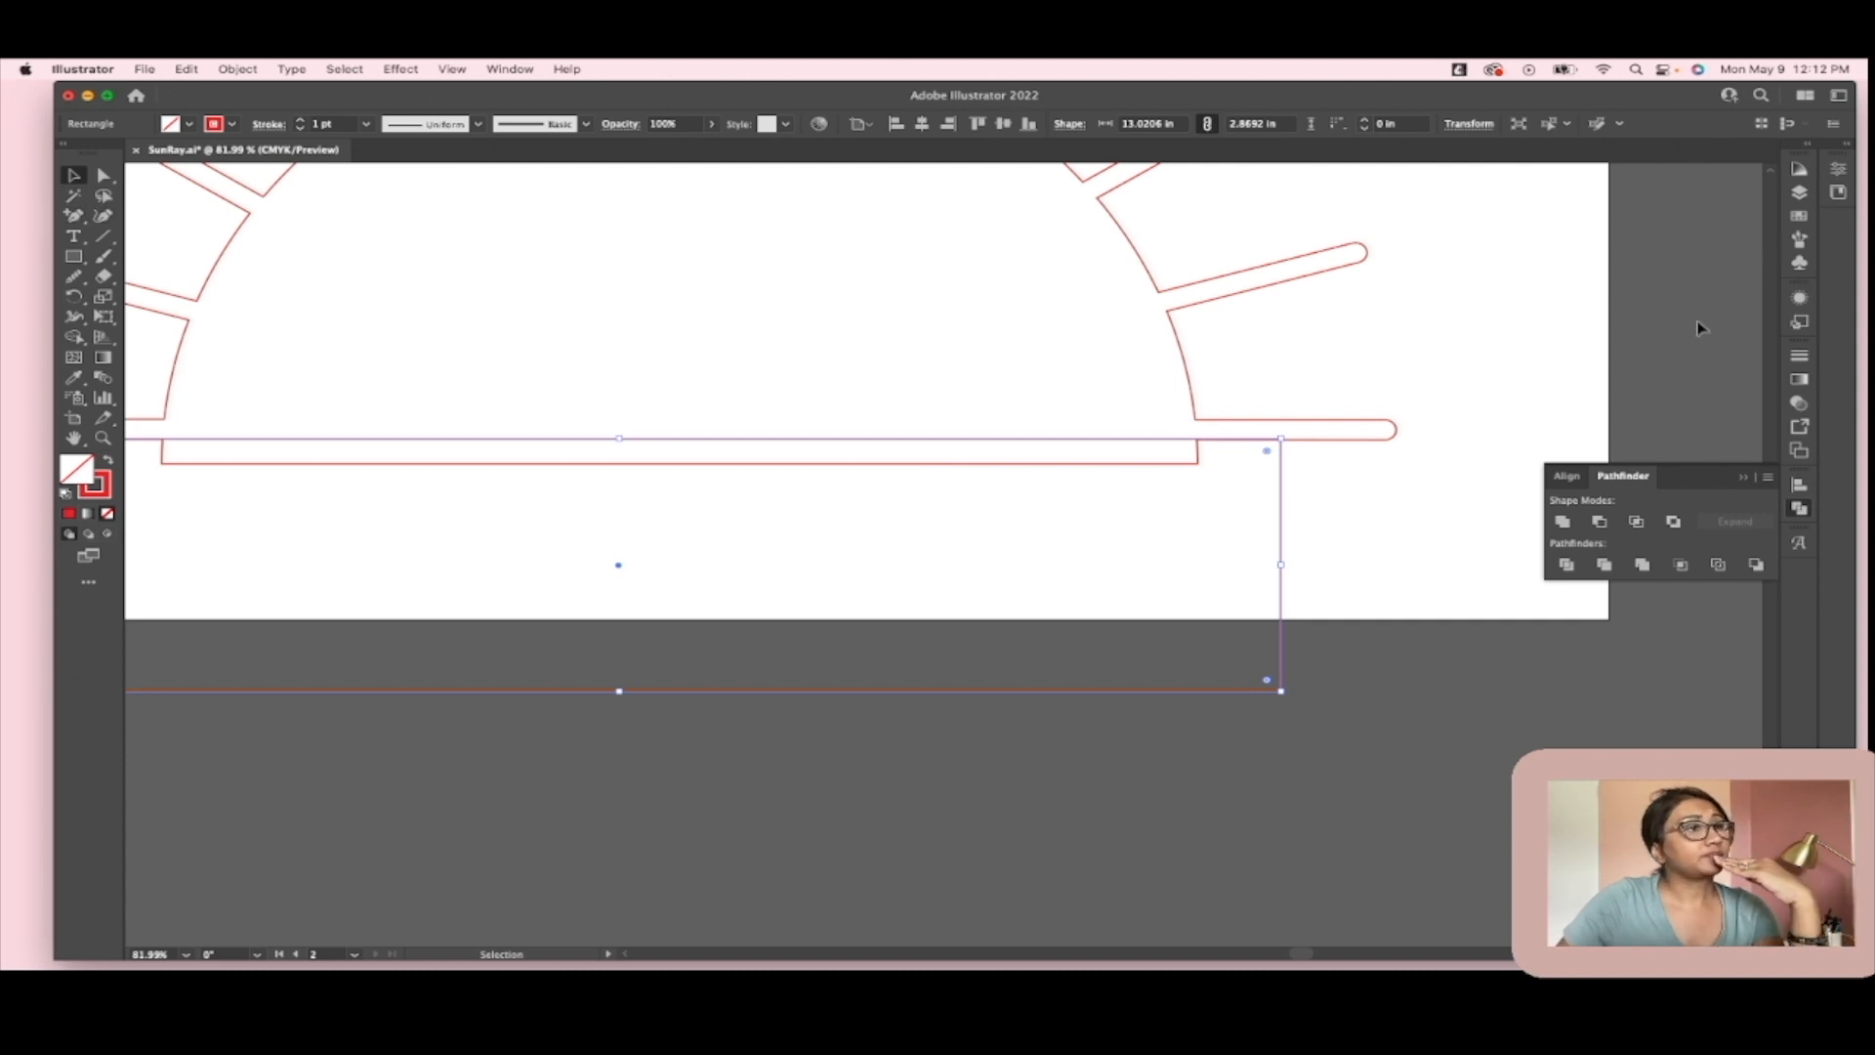
Step: Try to subtract the rectangle from the sun shape with Pathfinder's Minus Front
left_click(1599, 522)
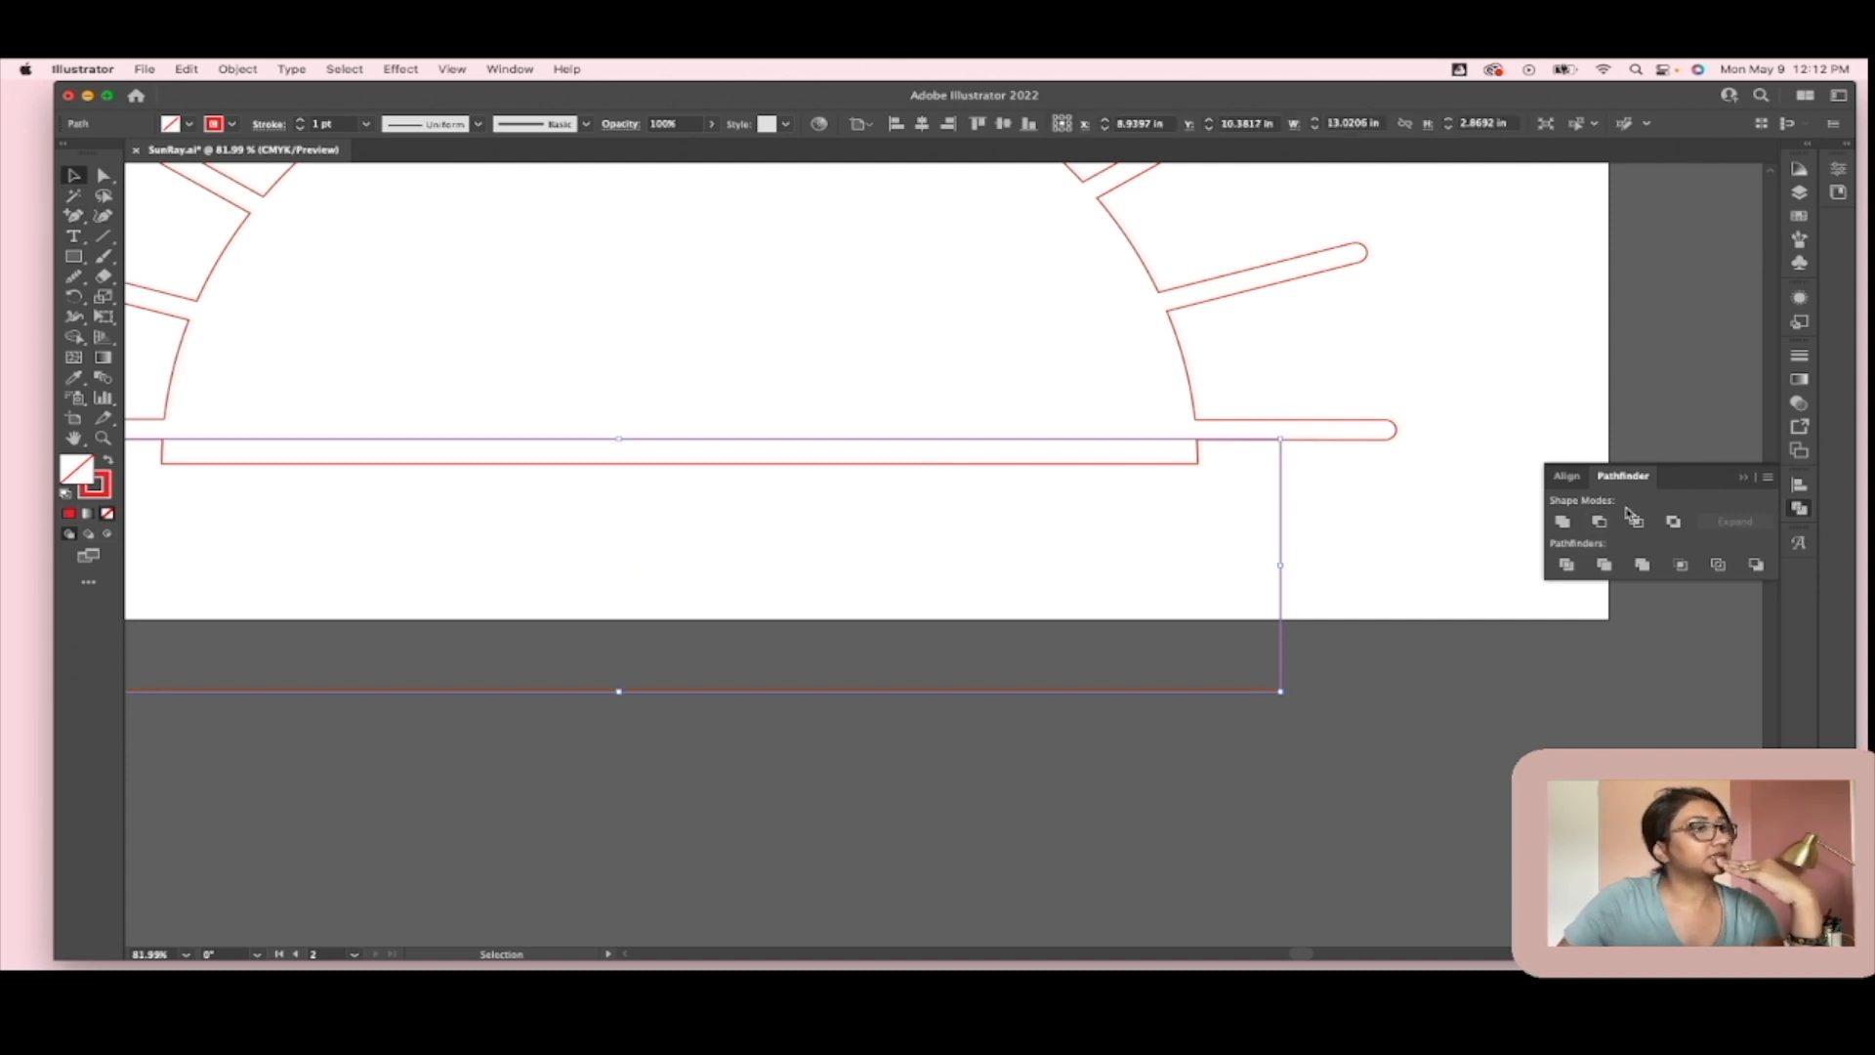
left_click_drag(1199, 377, 1256, 518)
left_click(1600, 523)
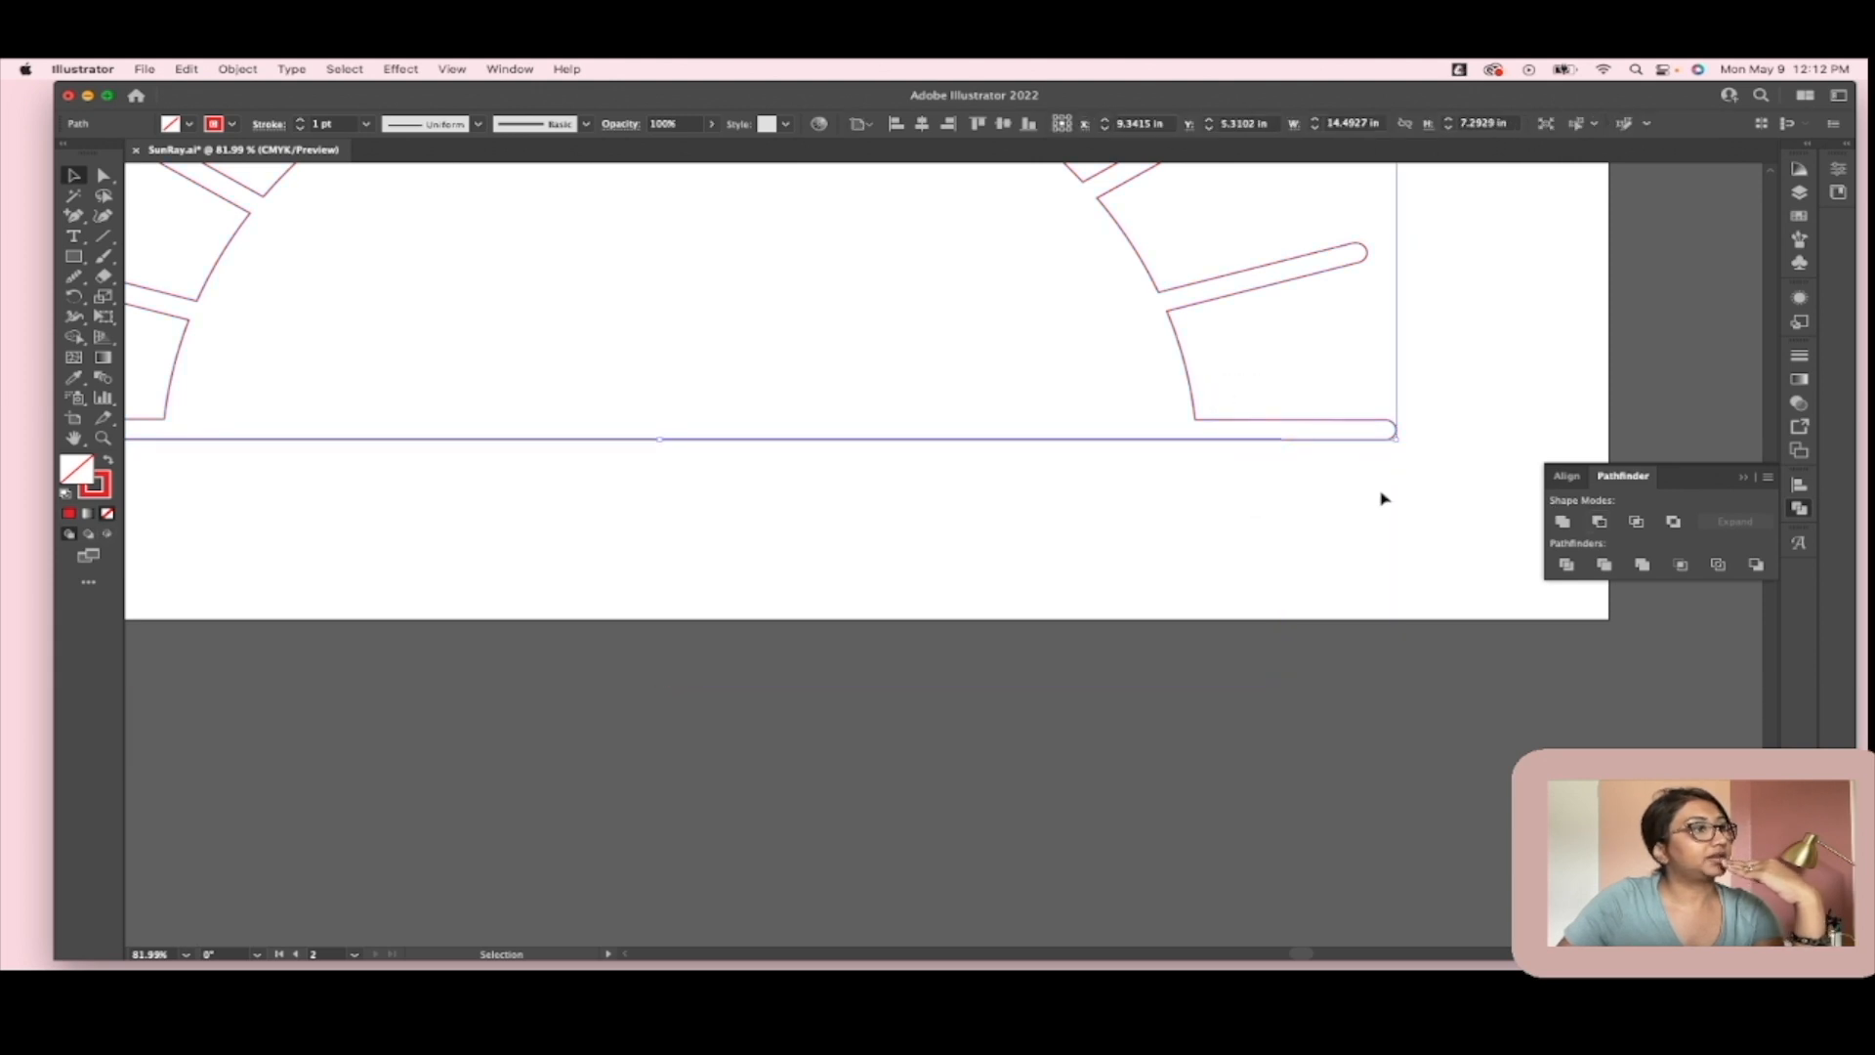
Step: Undo the Minus Front cut at the sun's base
left_click(1244, 485)
scroll(1241, 479, "up", 2)
right_click(1273, 423)
key("Escape")
scroll(1320, 460, "up", 4)
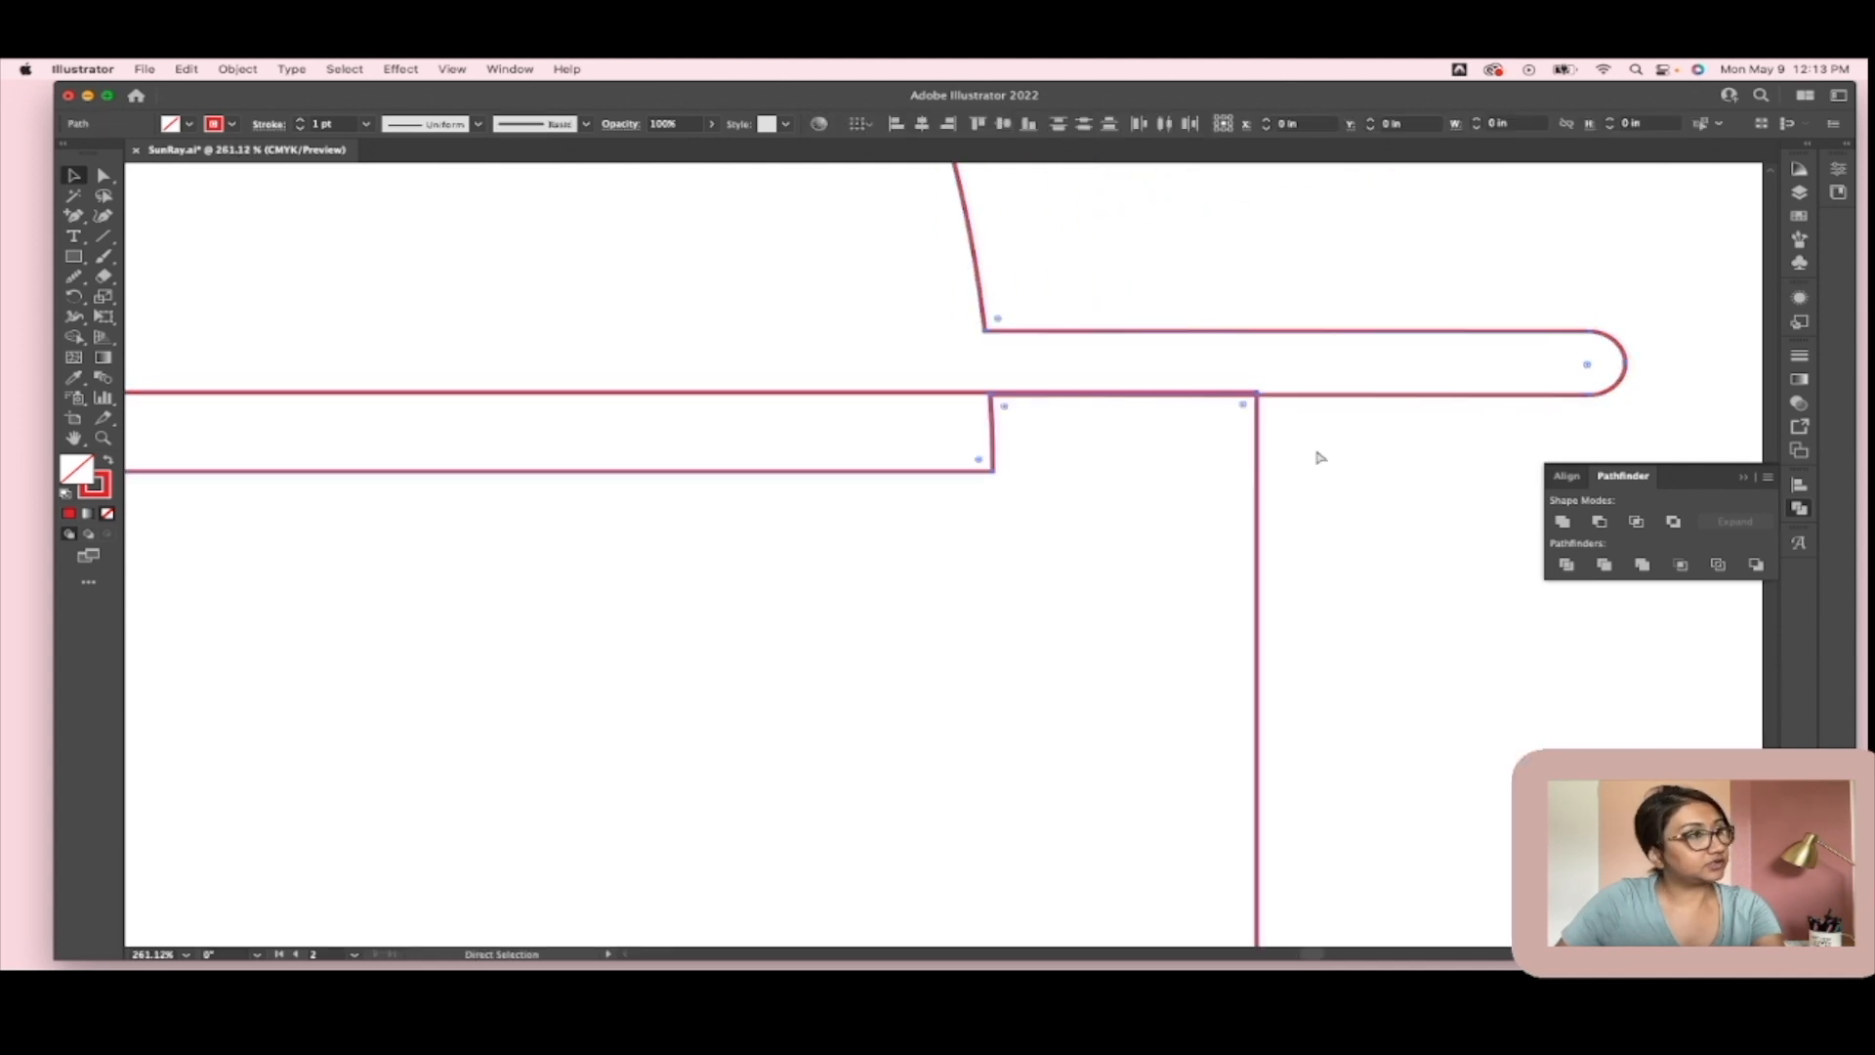
Step: Move the rectangle slightly so its top edge lines up exactly with the lower edge of the horizontal ray
left_click(1197, 397)
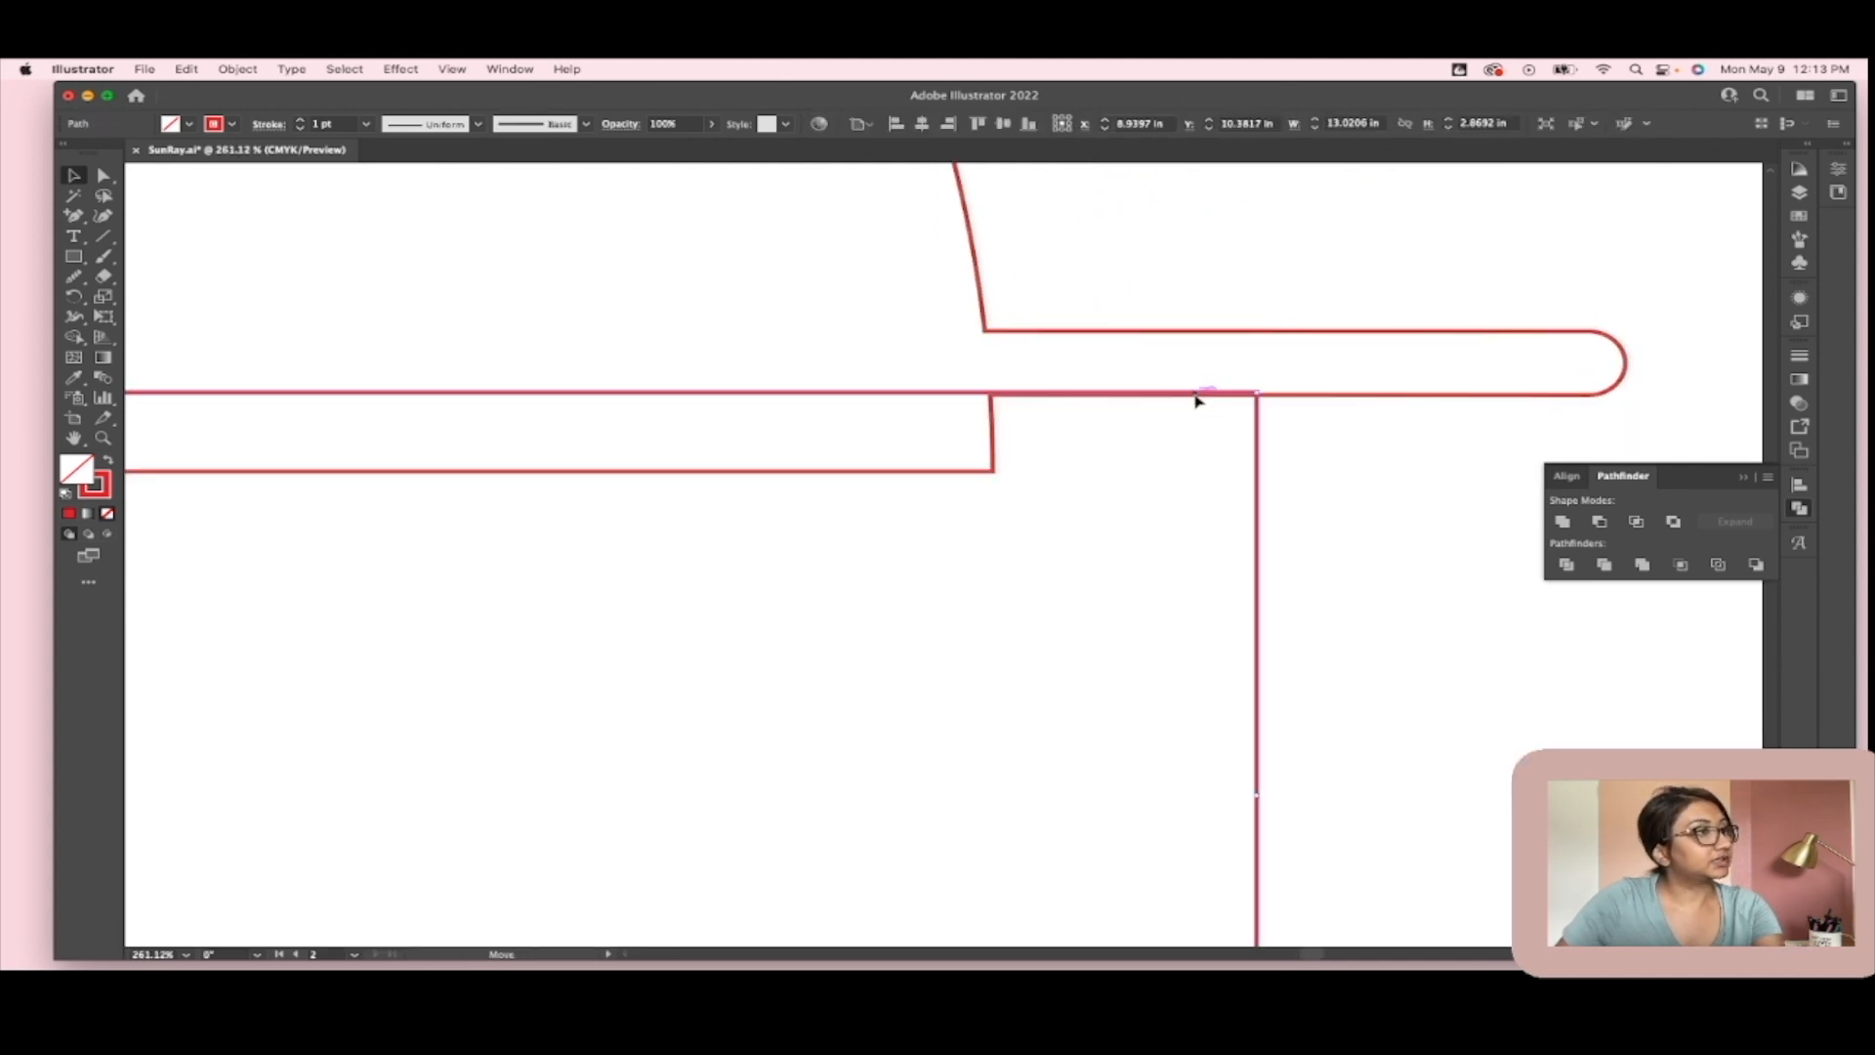
left_click(1268, 434)
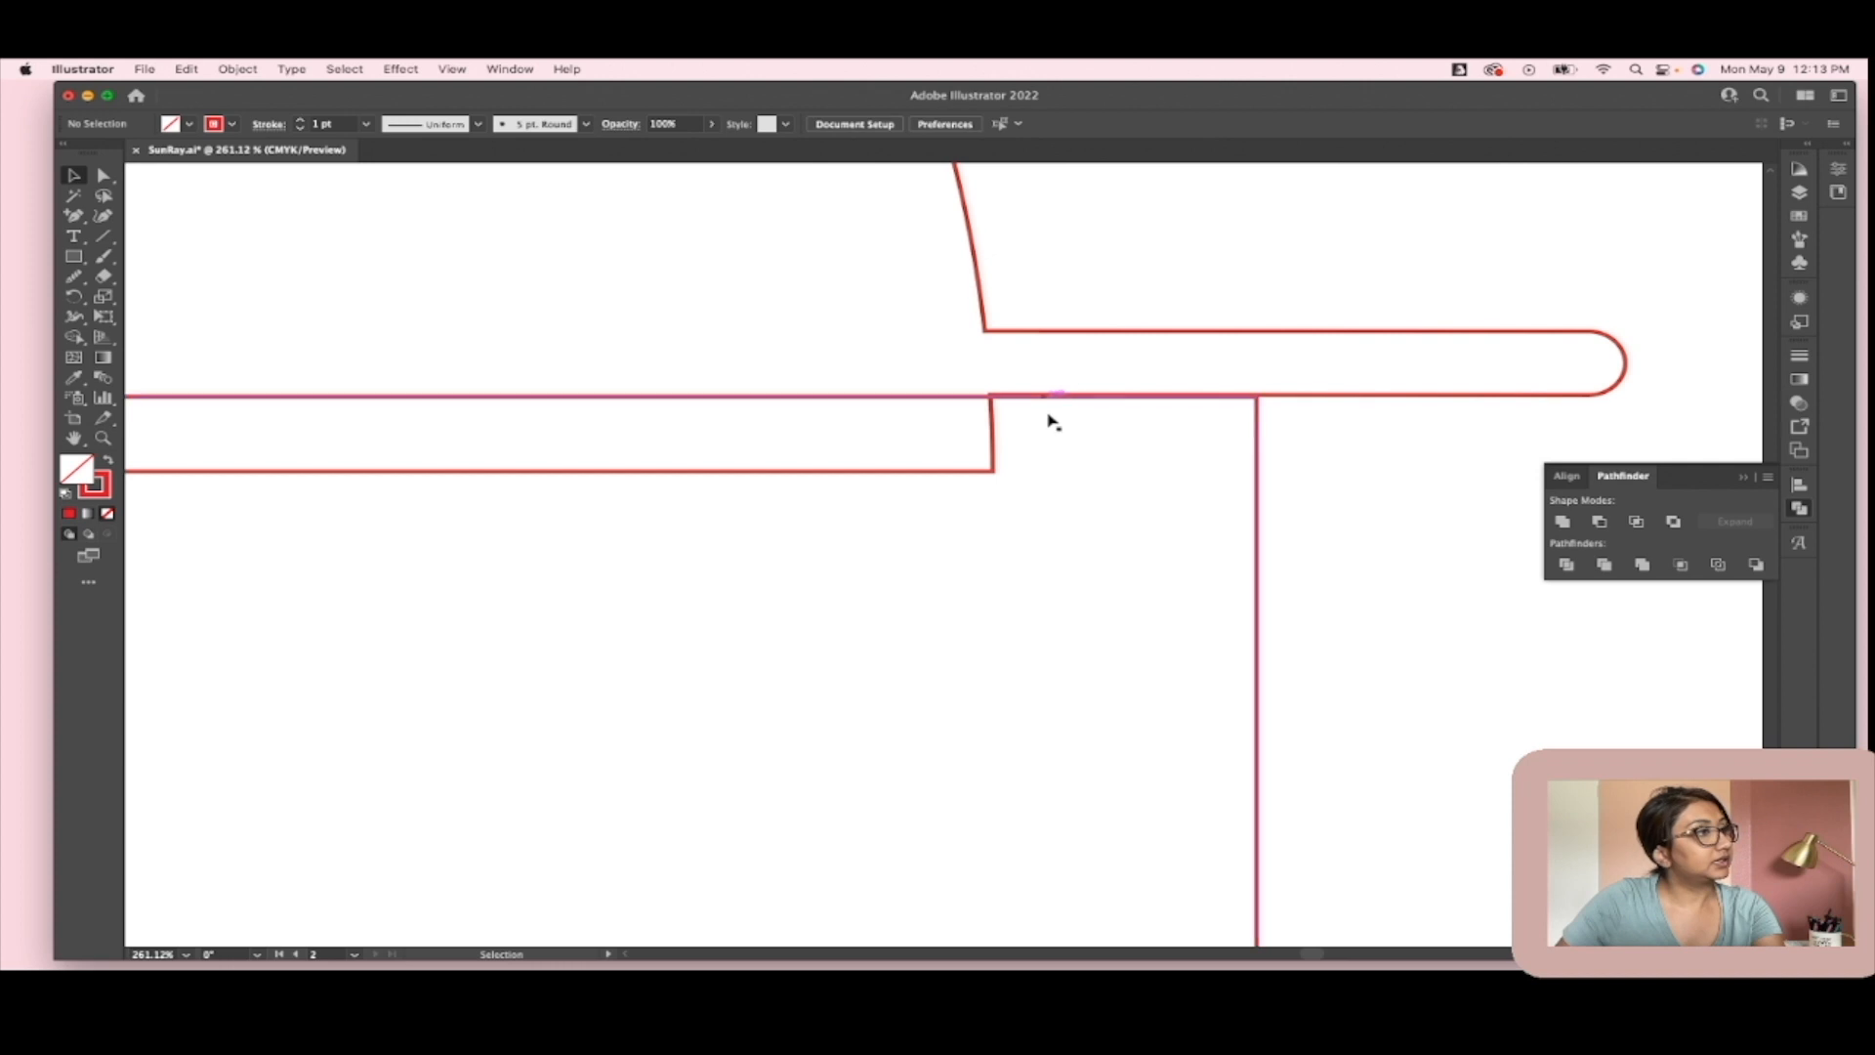
scroll(1172, 469, "up", 4)
mouse_move(1373, 478)
left_mouse_down()
mouse_move(1264, 286)
mouse_move(1465, 531)
mouse_move(1455, 472)
left_mouse_up()
mouse_move(1527, 425)
left_mouse_down()
mouse_move(1352, 251)
mouse_move(1428, 286)
left_mouse_up()
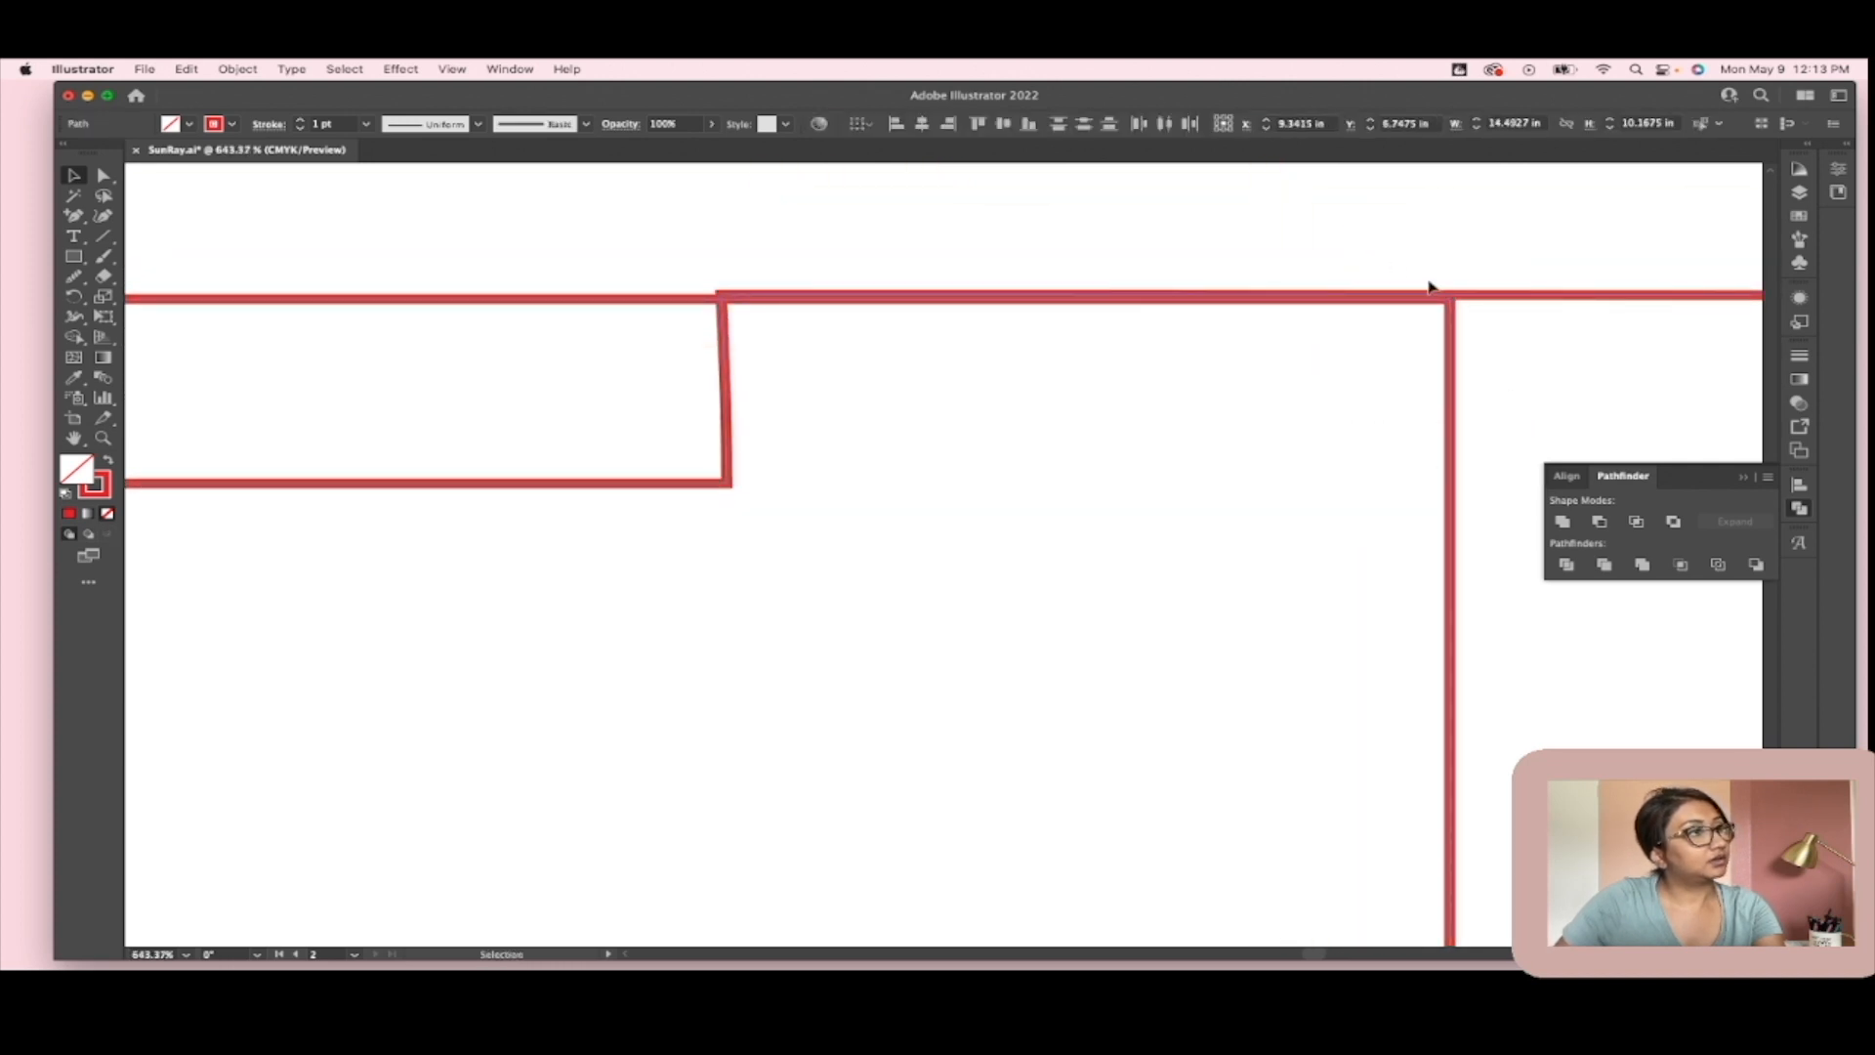
left_click(1471, 330)
left_click_drag(1449, 332, 1448, 328)
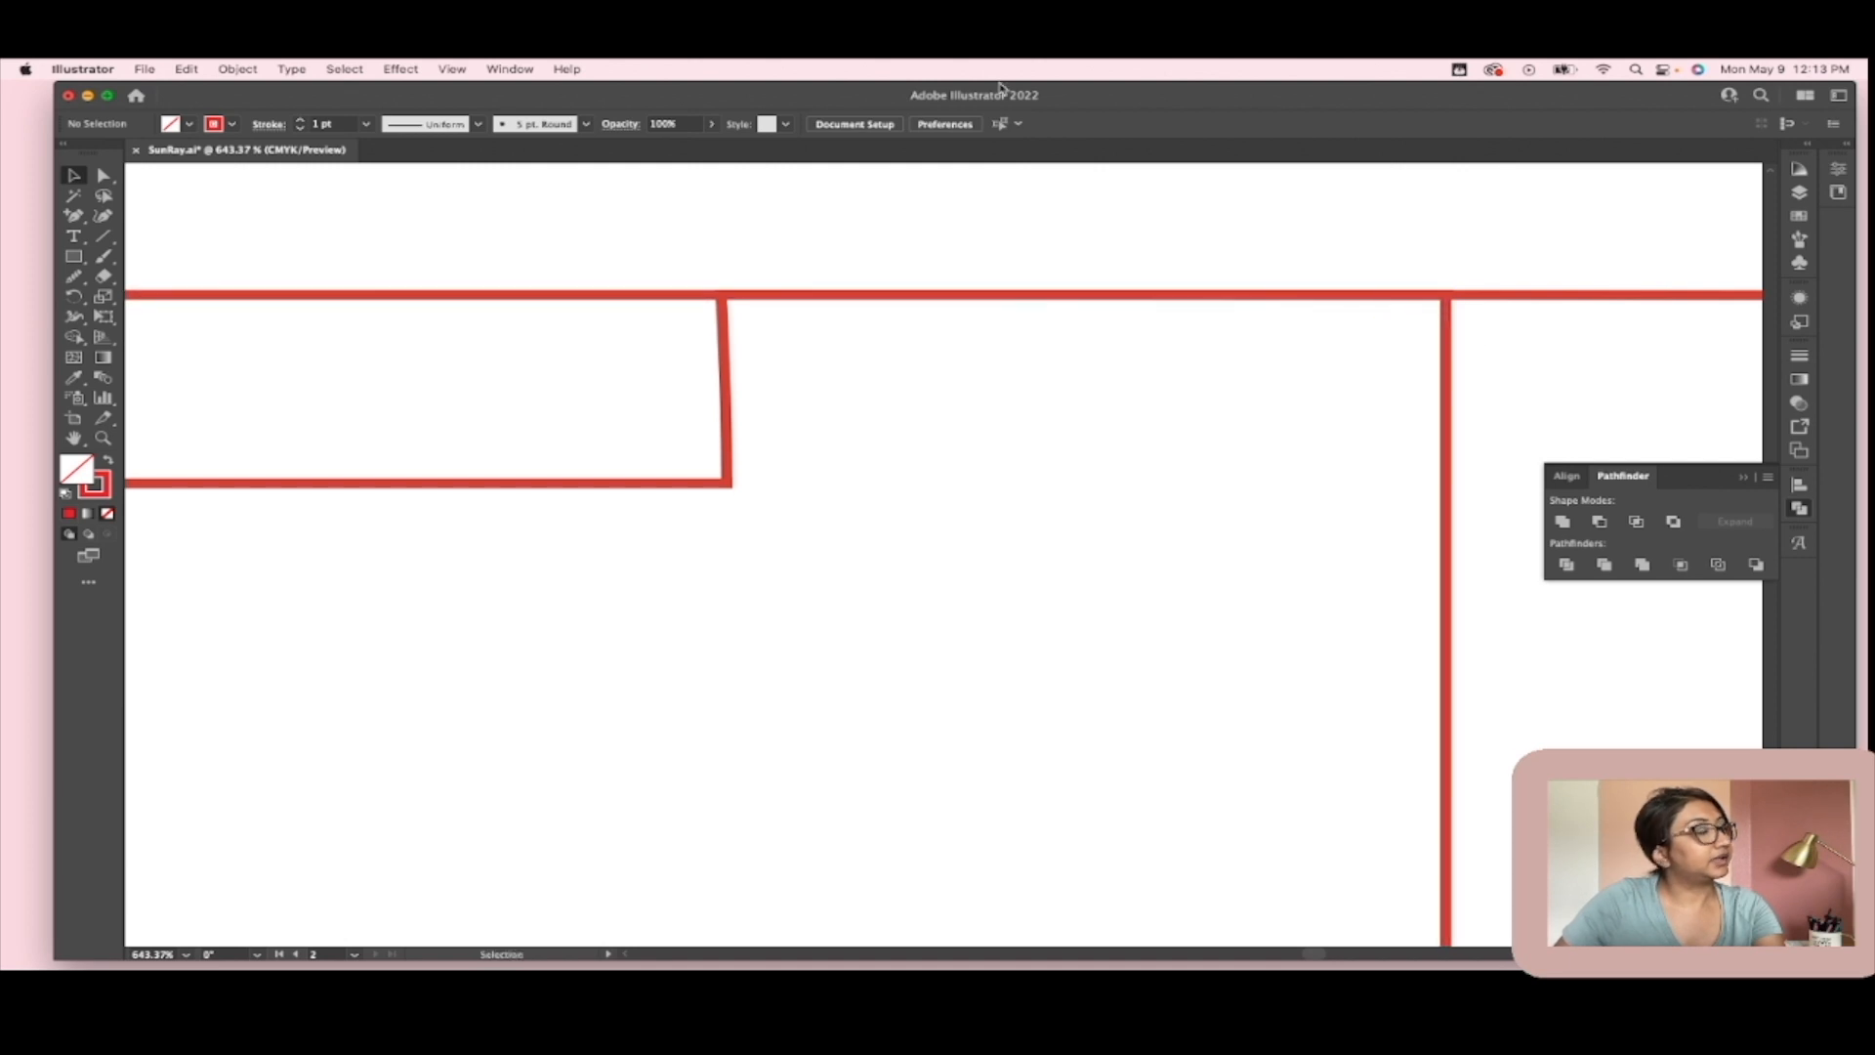
Step: Switch the document to Outline view and examine the rectangle's top edge against the horizontal ray's lower edge
left_click(510, 68)
mouse_move(422, 67)
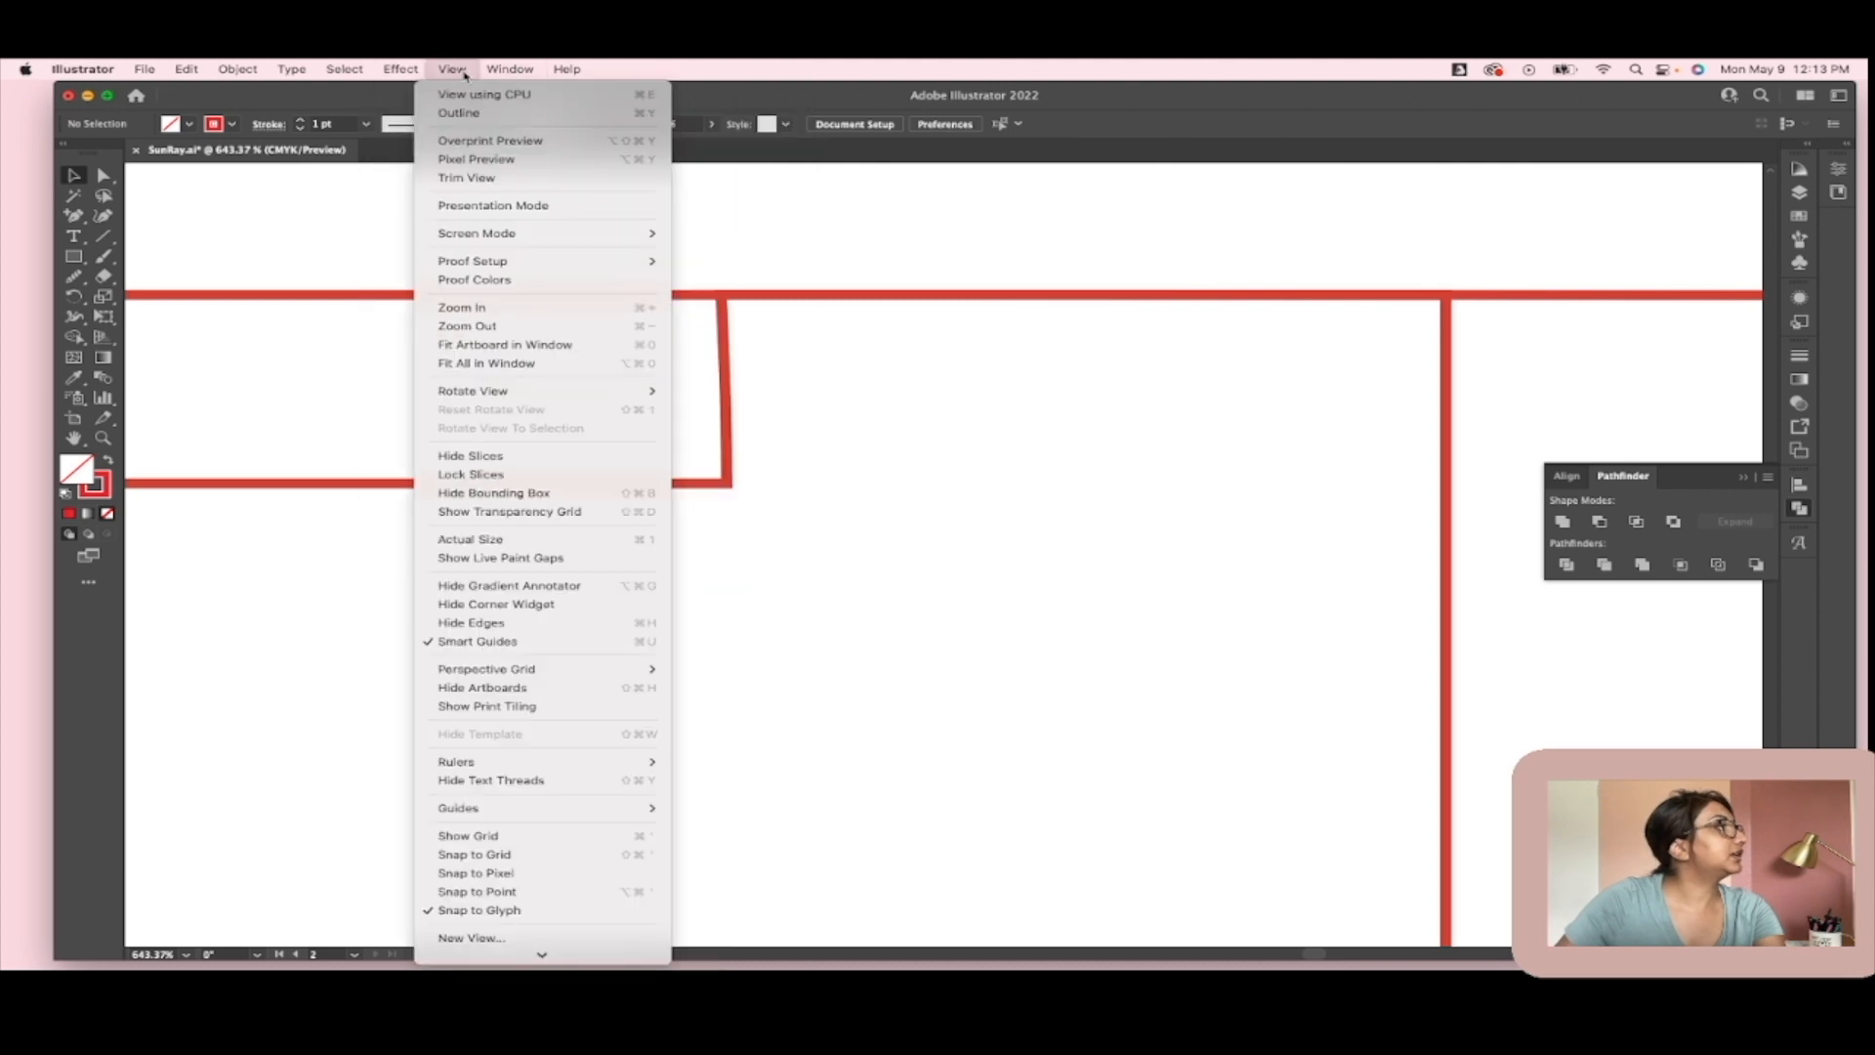
left_click(452, 95)
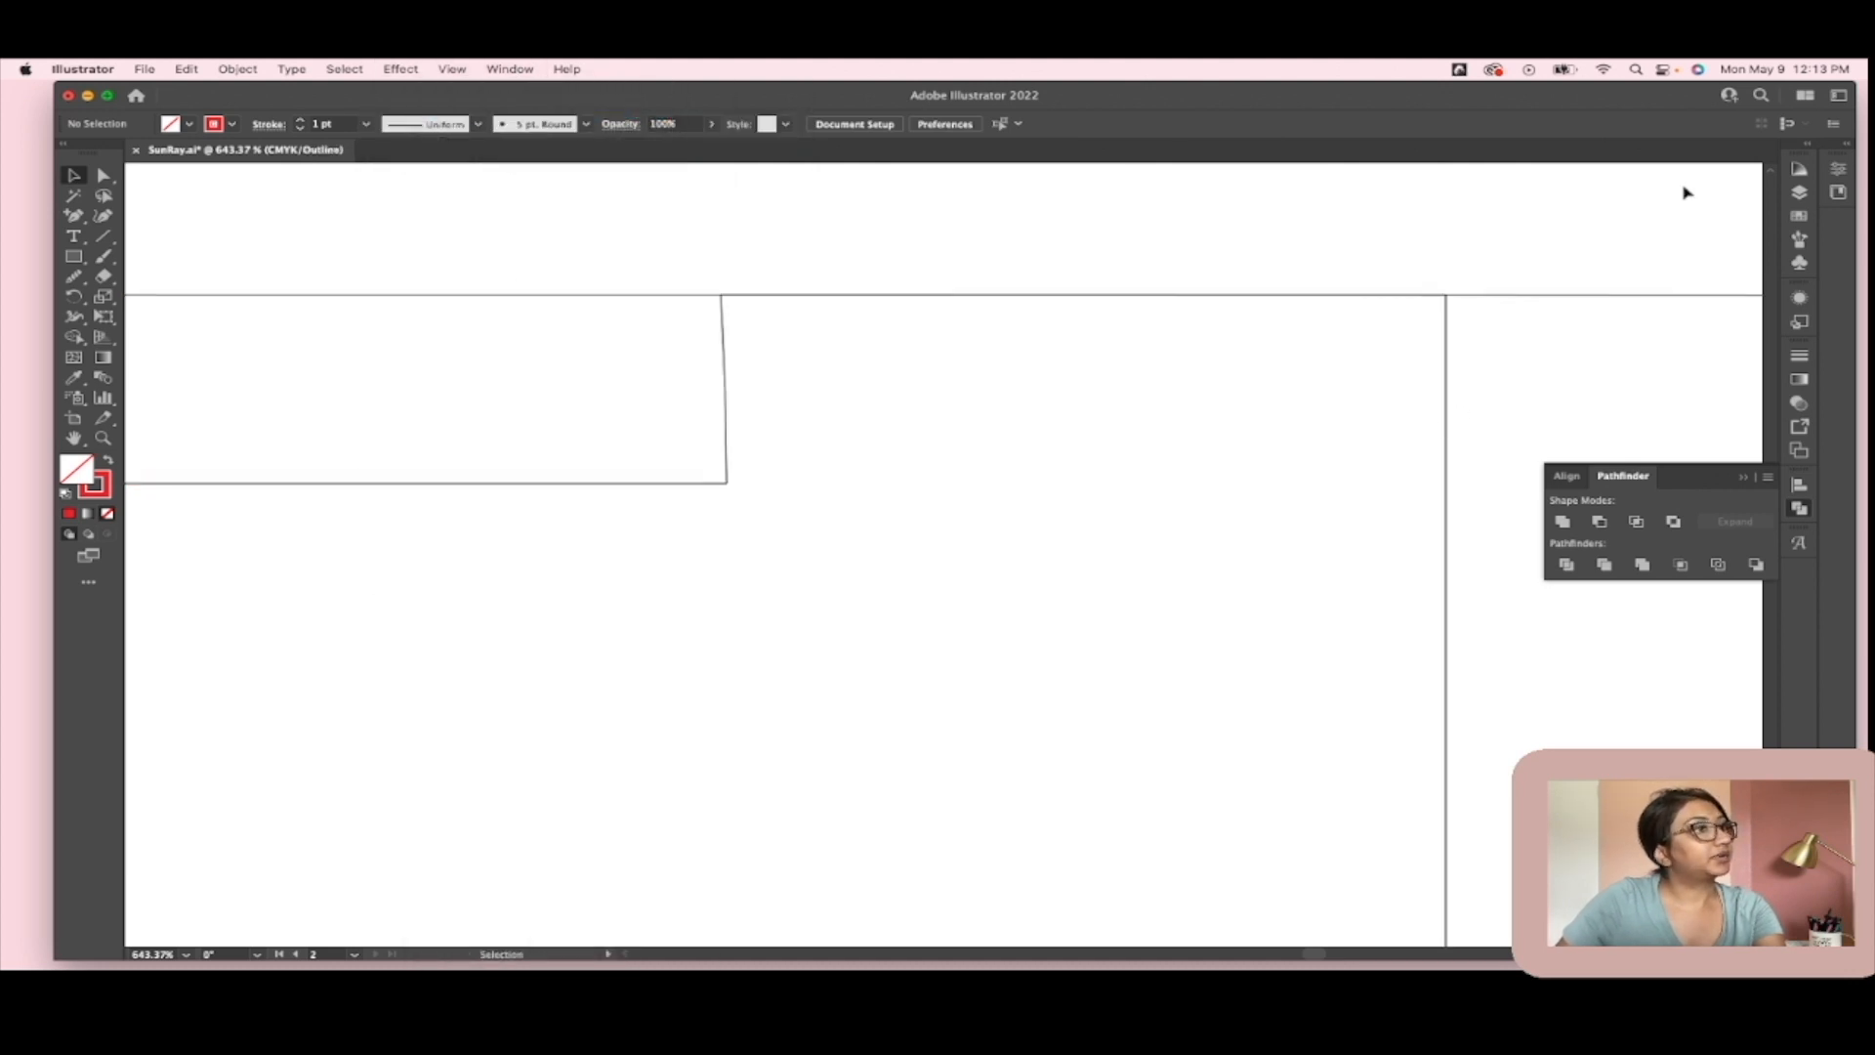
scroll(1320, 303, "up", 3)
scroll(1320, 306, "down", 5)
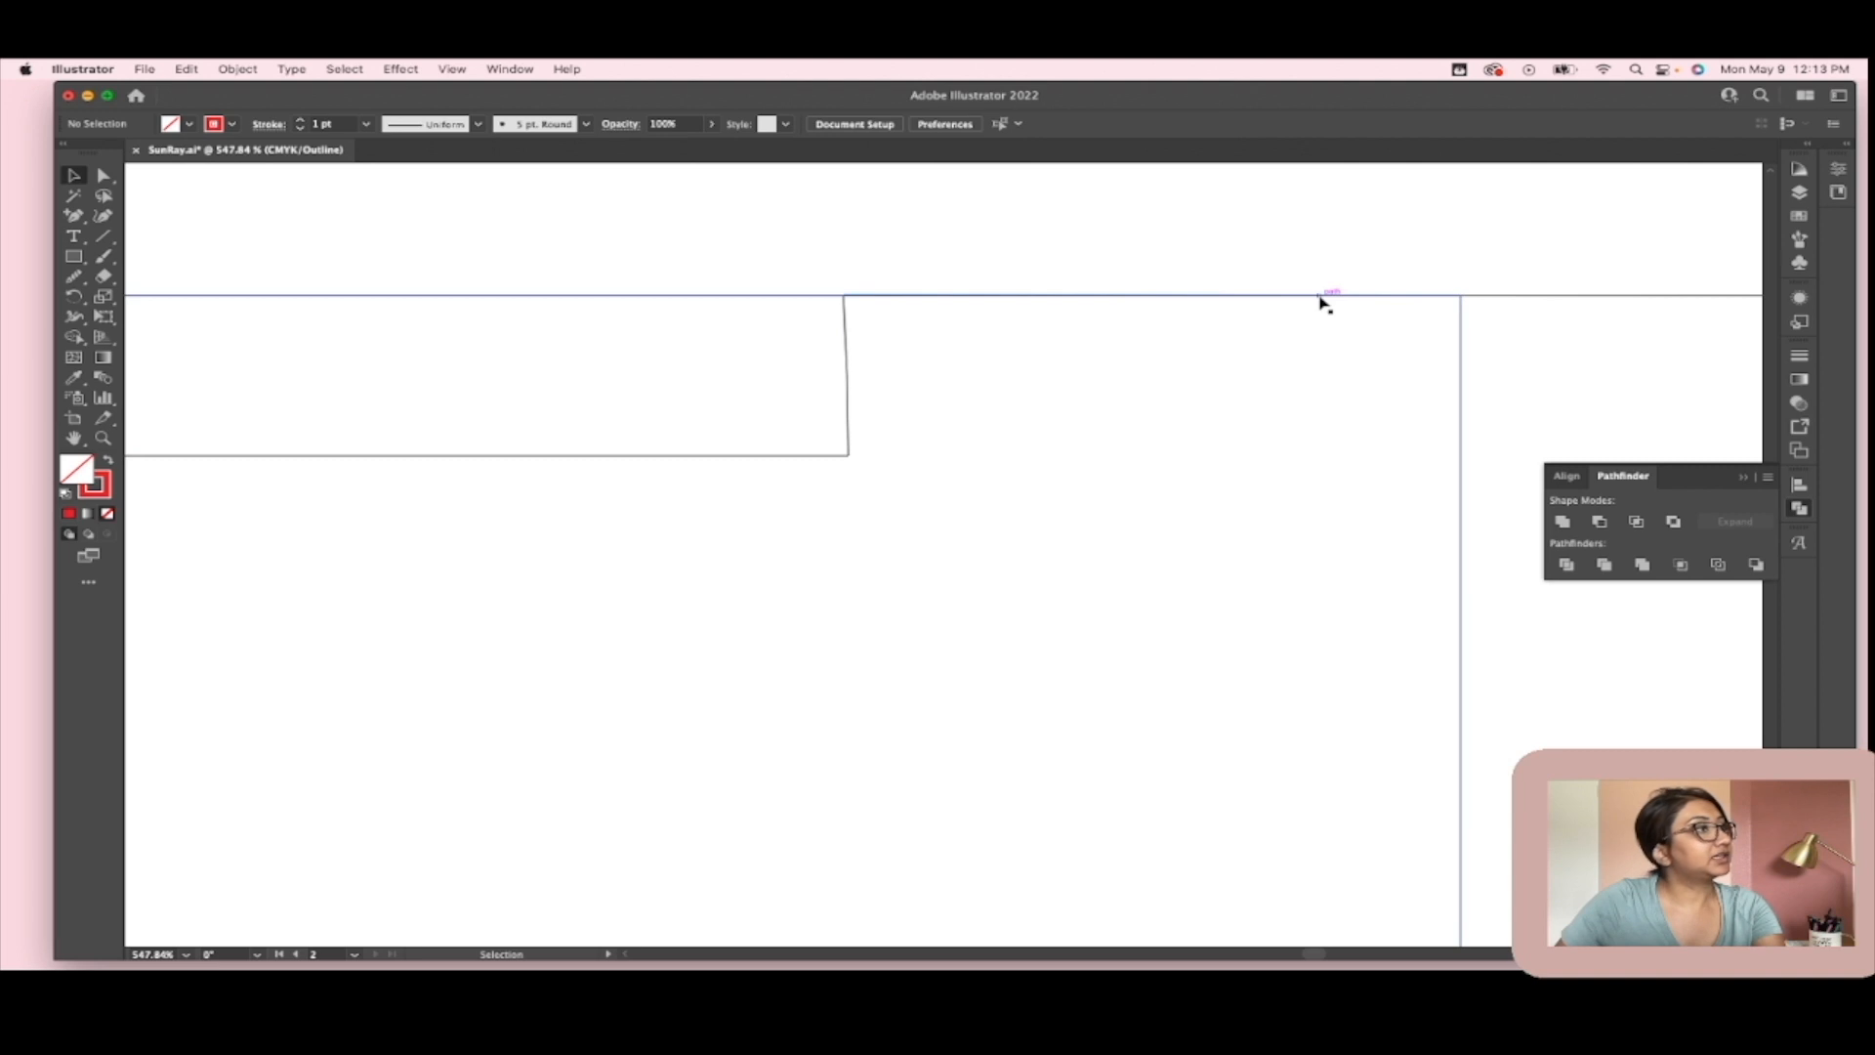
Step: Subtract the rectangle from the sun shape with Pathfinder's Minus Front to cut the base flat along the horizontal rays
left_click(1344, 297)
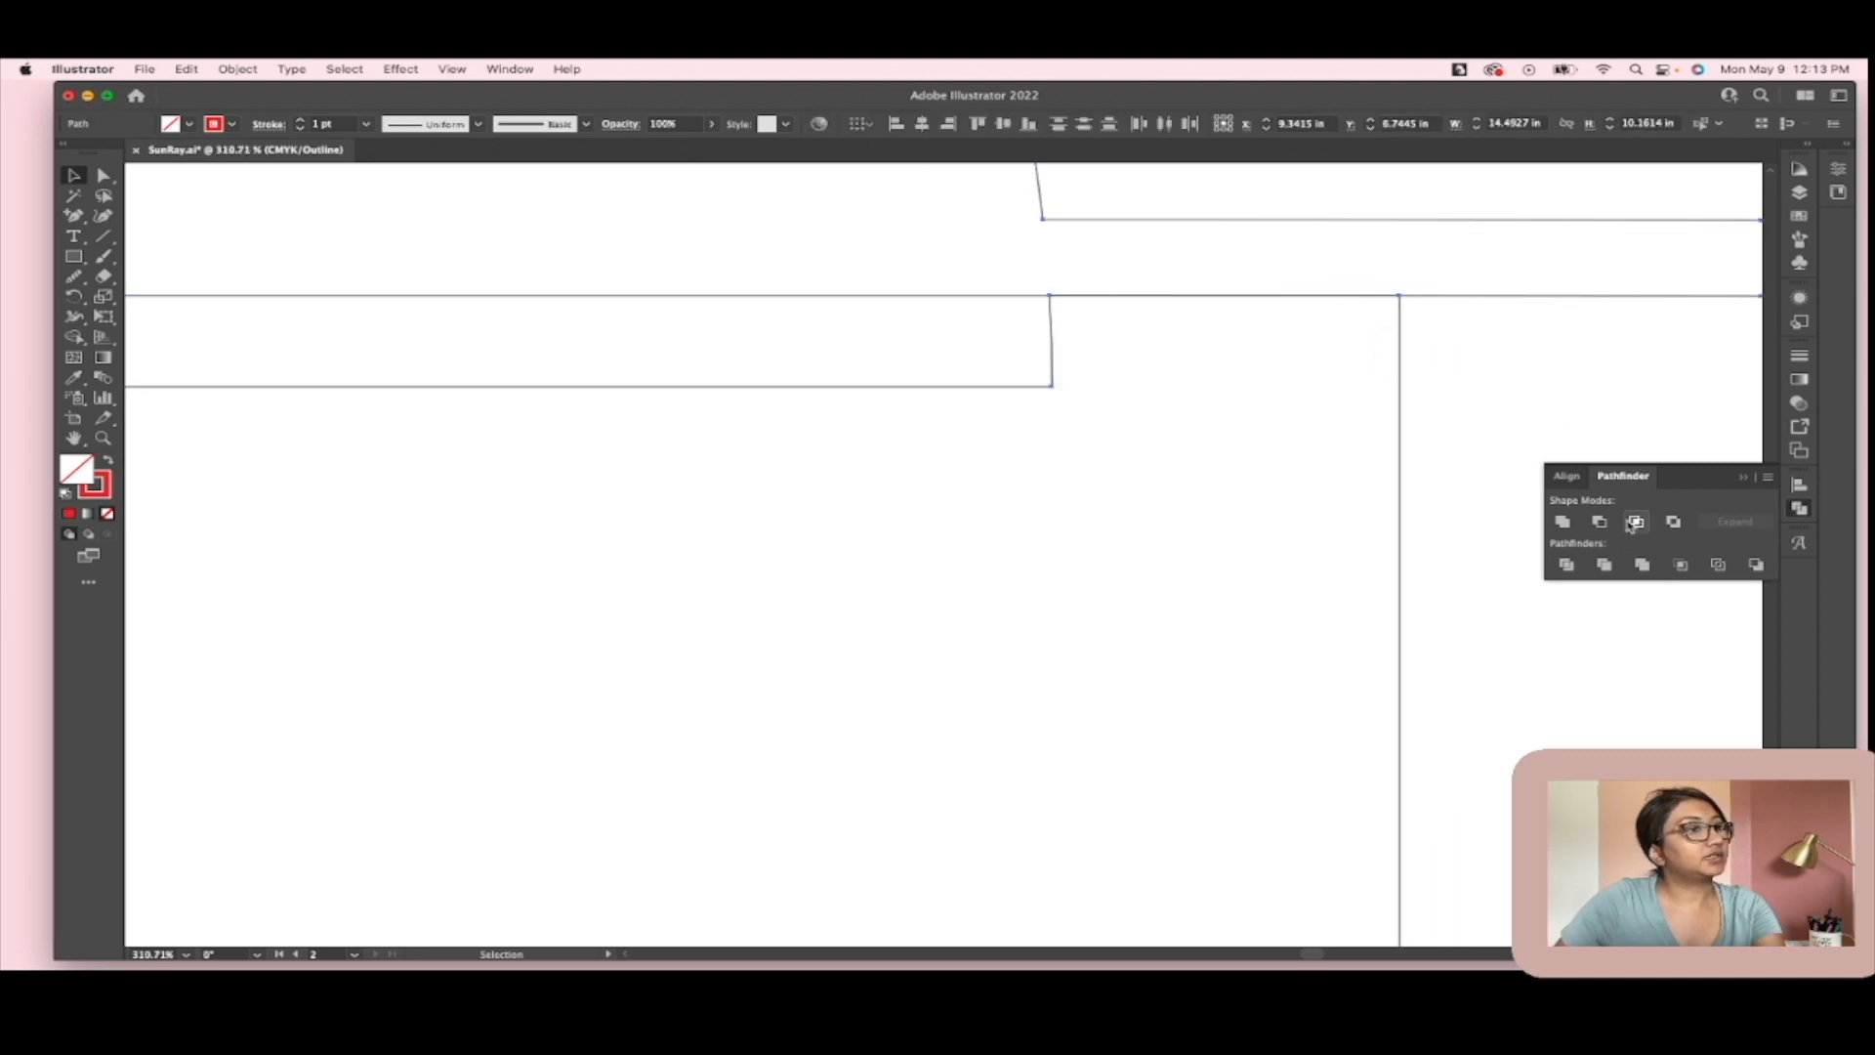
left_click(1600, 521)
left_click(1460, 402)
scroll(1387, 398, "down", 10)
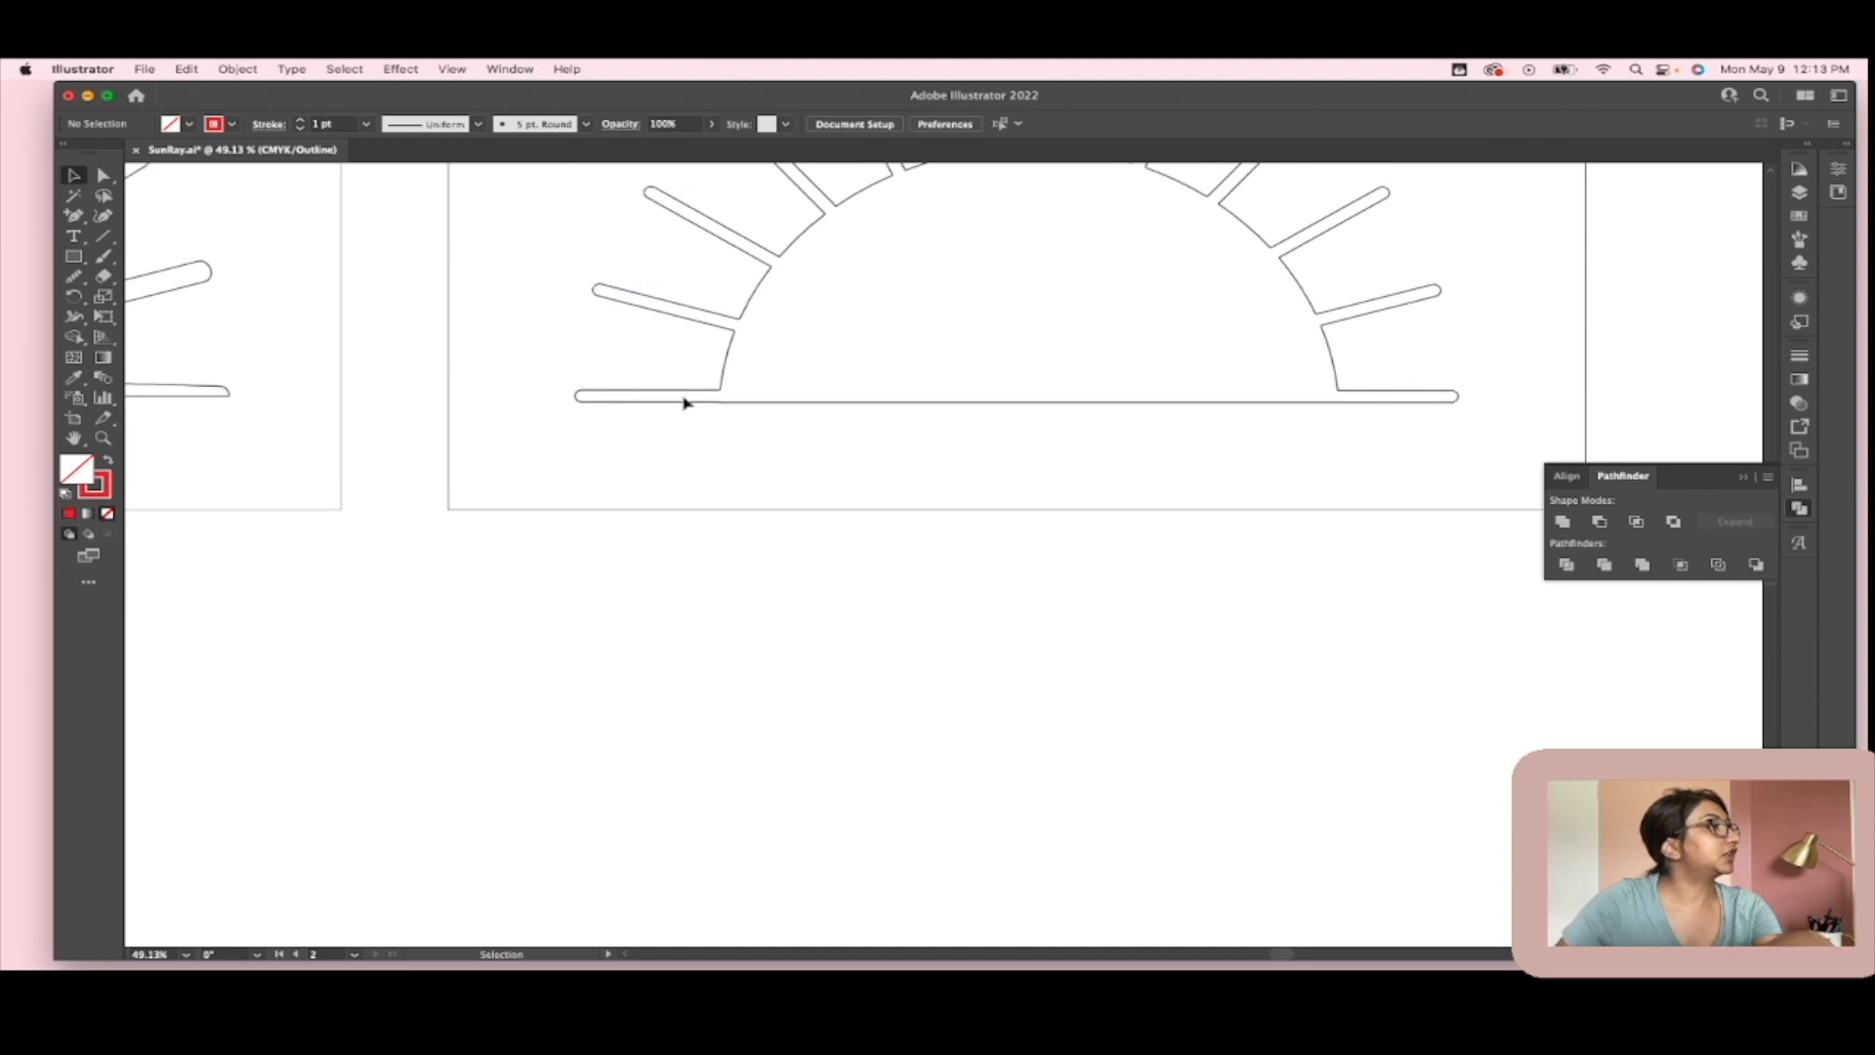
scroll(702, 417, "up", 5)
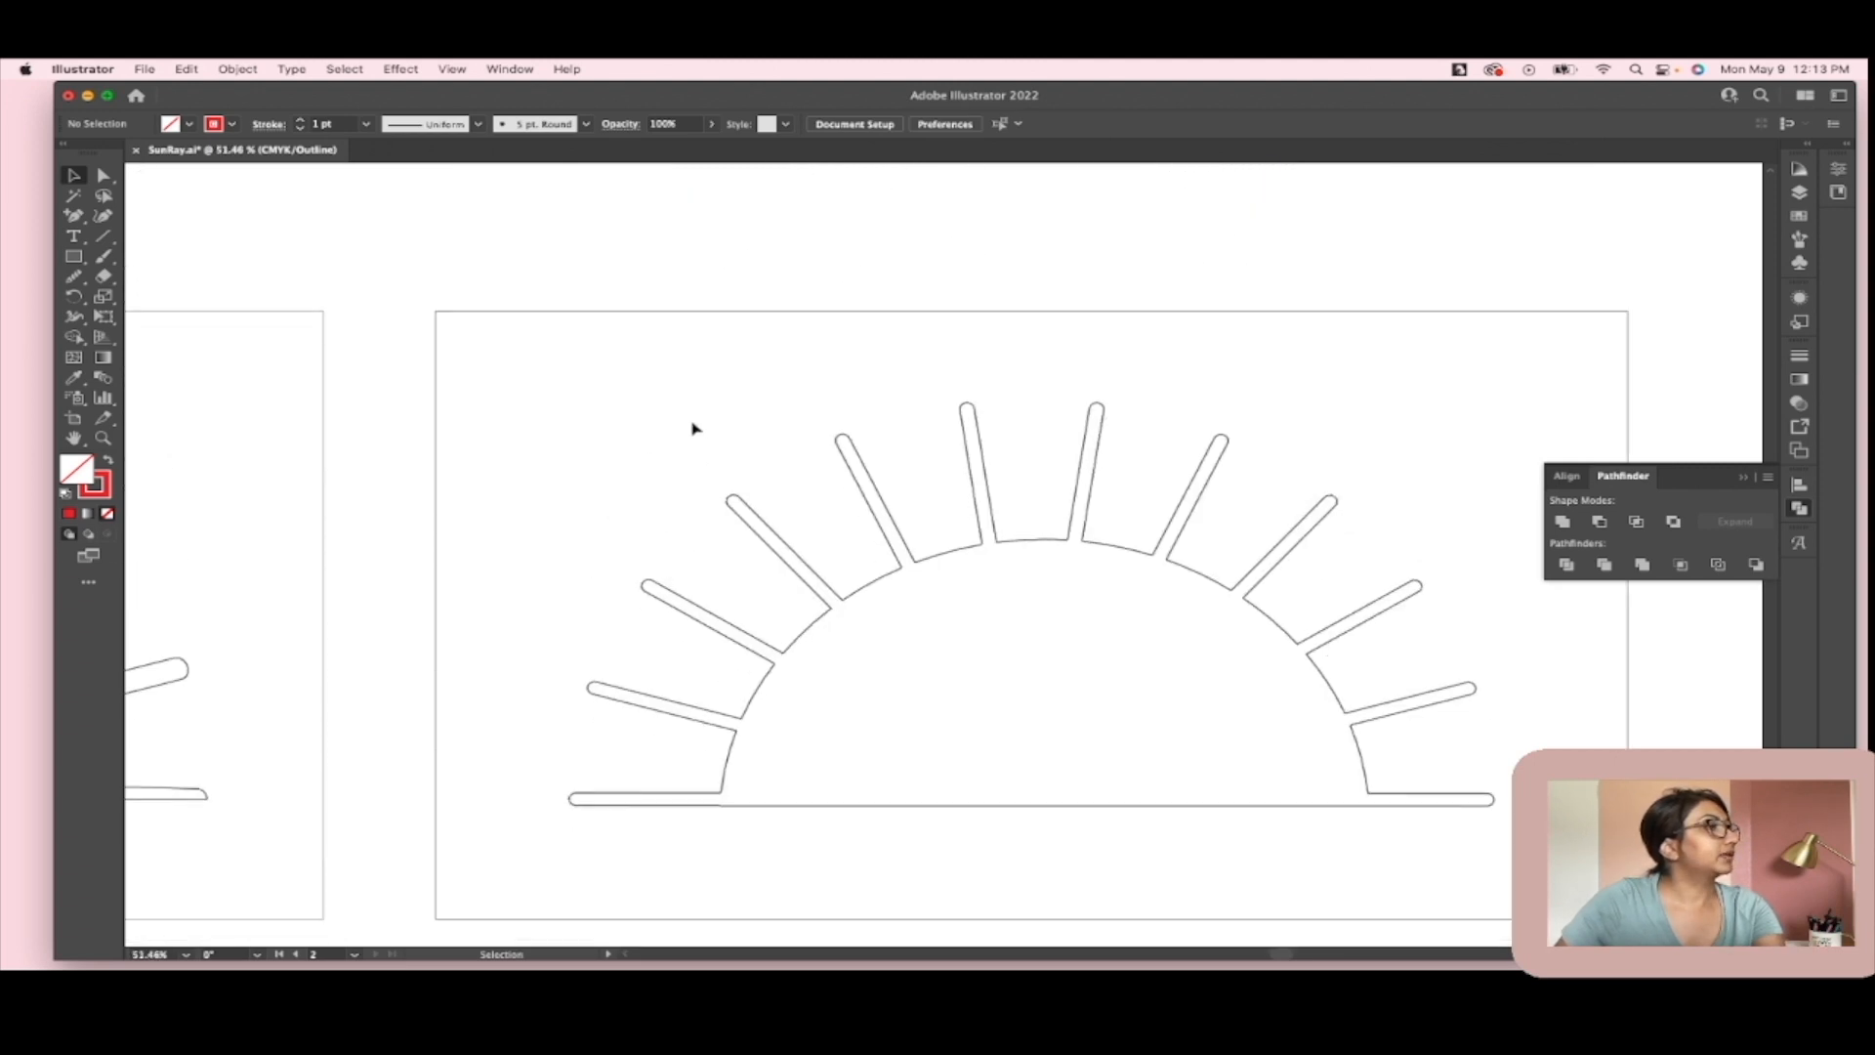
Step: Return the document to Preview view and move the half-sun slightly upward on its artboard
left_click(512, 69)
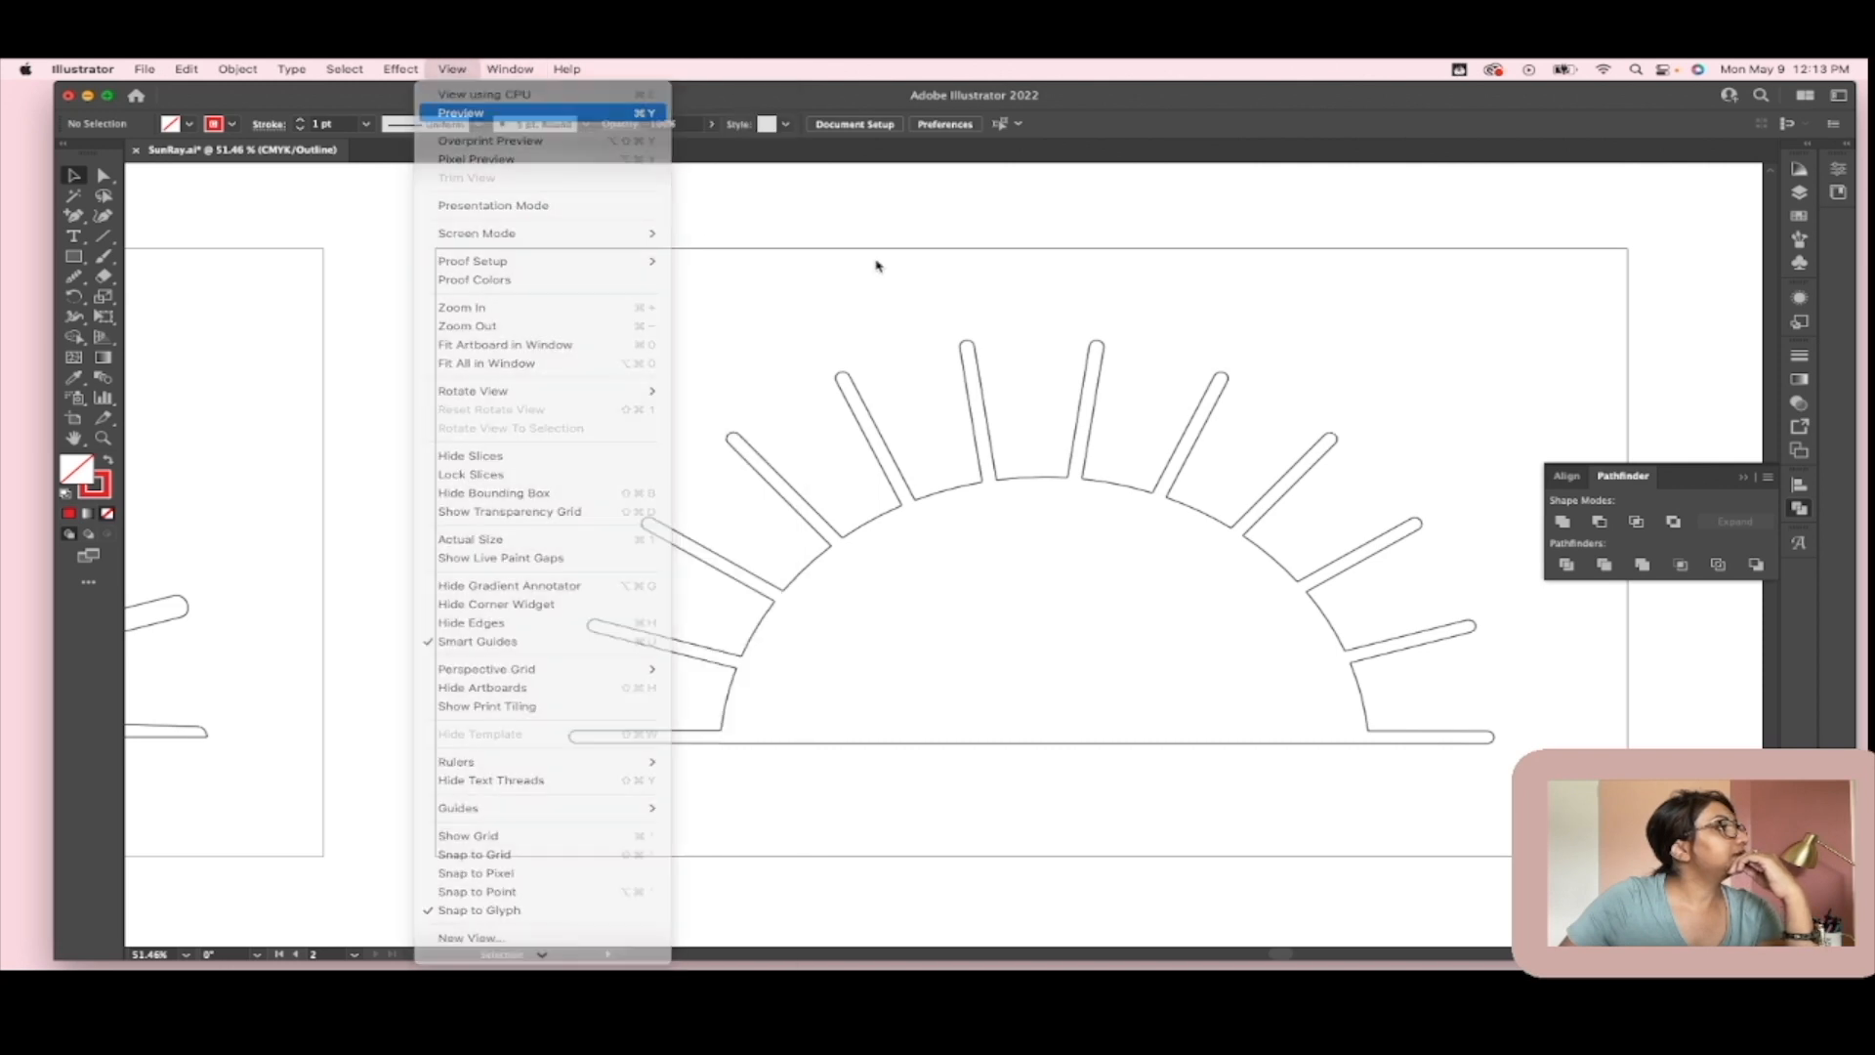
left_click(485, 94)
left_click_drag(1094, 477, 1094, 462)
left_click(1191, 835)
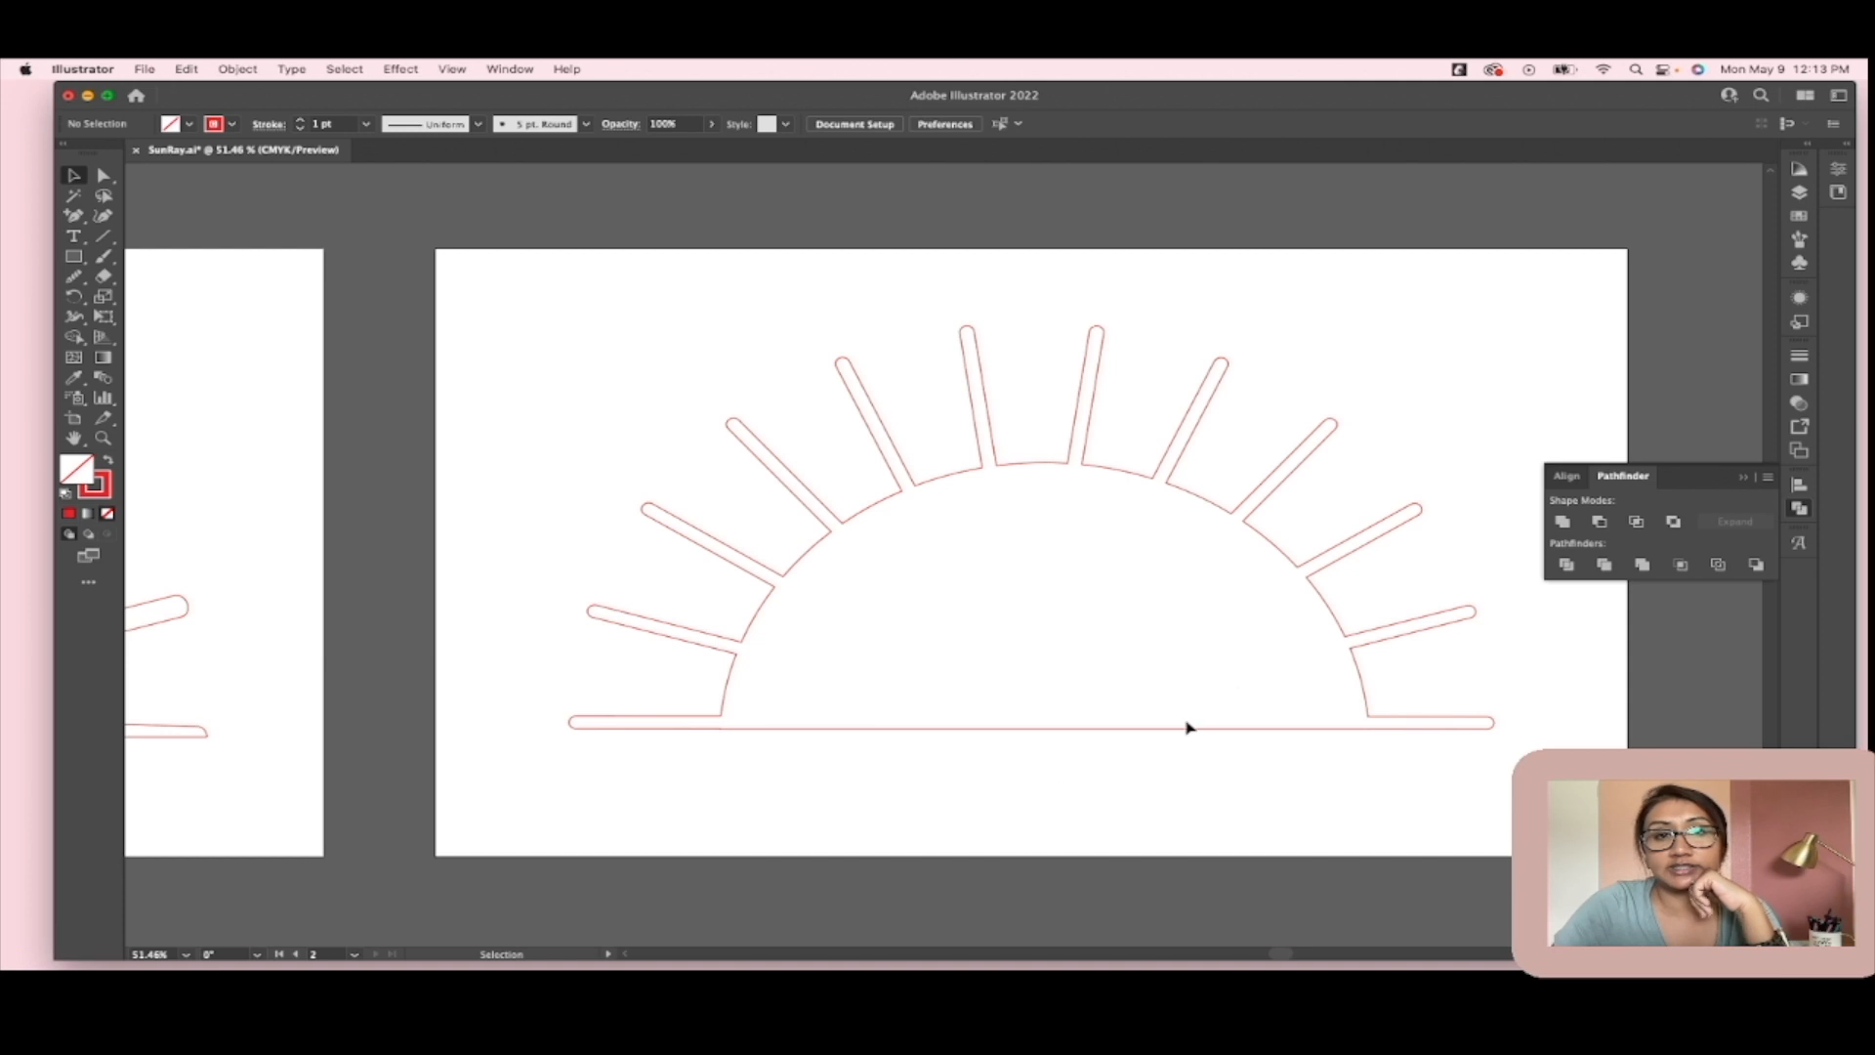
scroll(1043, 629, "up", 1)
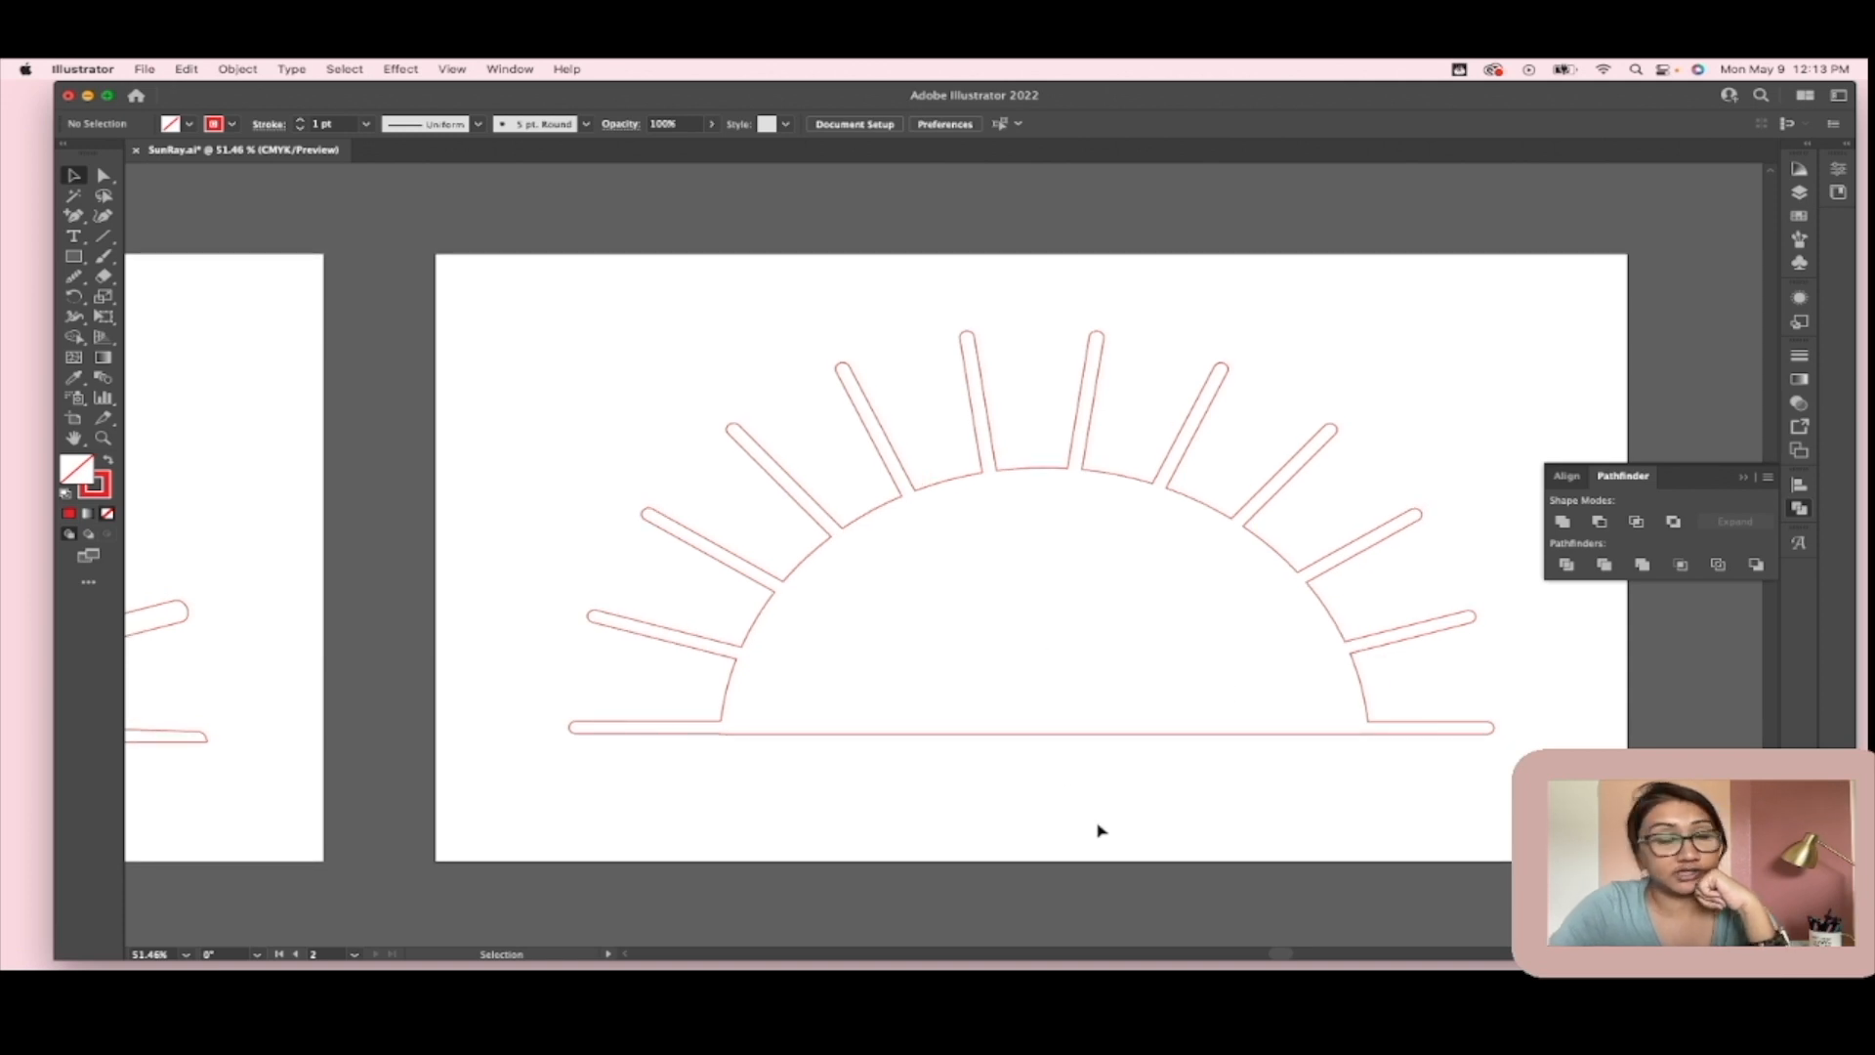